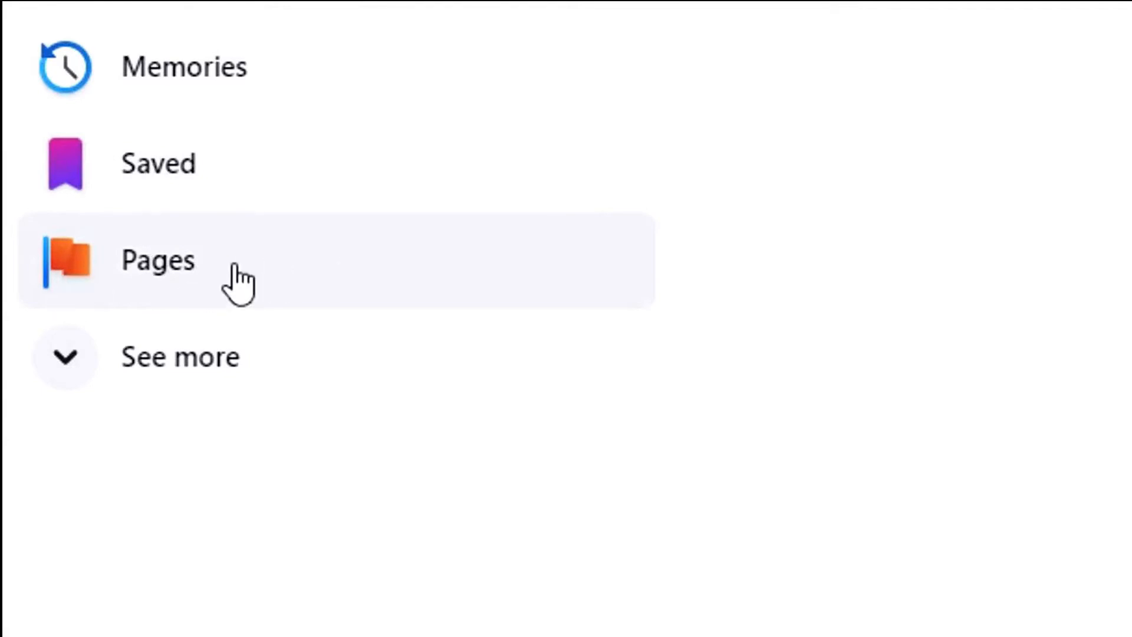
From Pages, start a new Page and check its preview in mobile, then desktop layout
{"action": "left_click", "coordinate": [240, 277]}
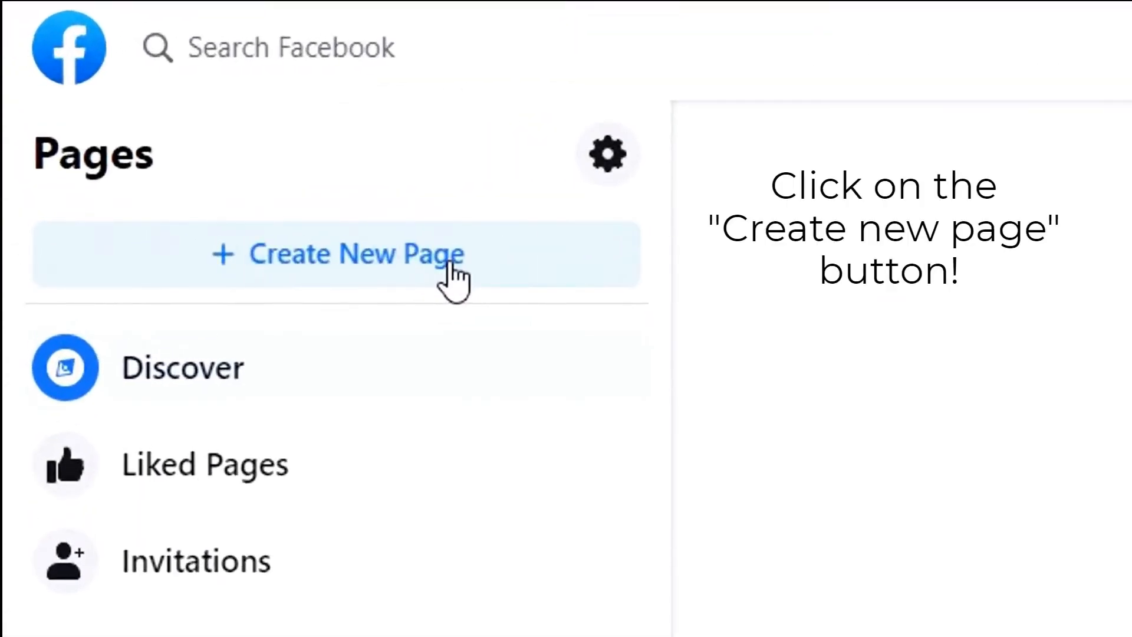
{"action": "left_click", "coordinate": [451, 267]}
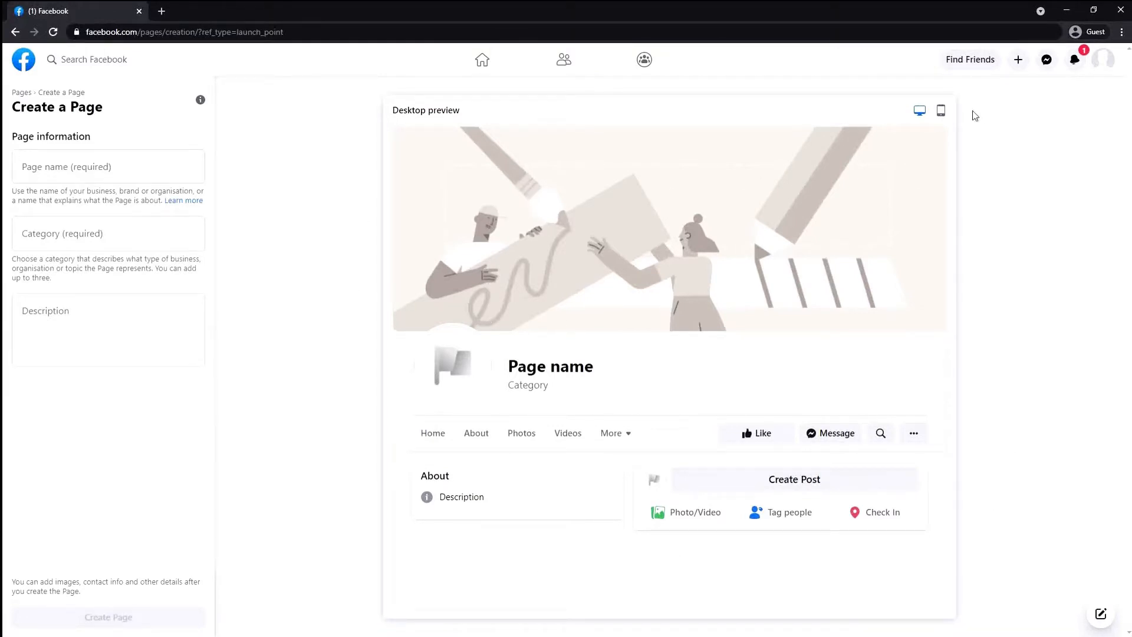
{"action": "left_click", "coordinate": [940, 116]}
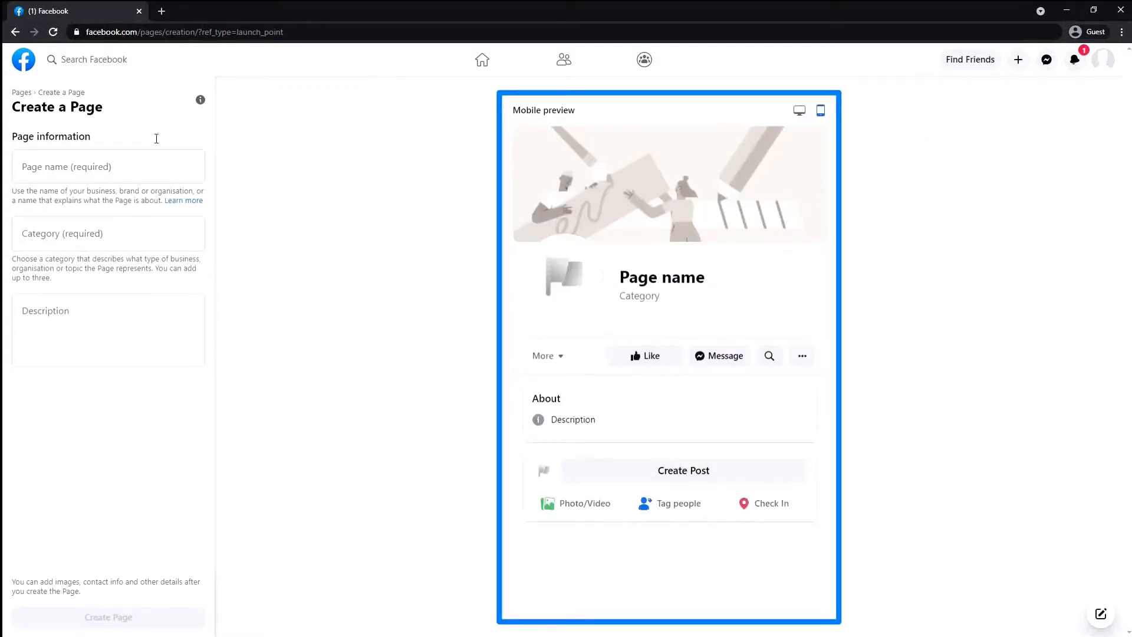
{"action": "left_click", "coordinate": [799, 111]}
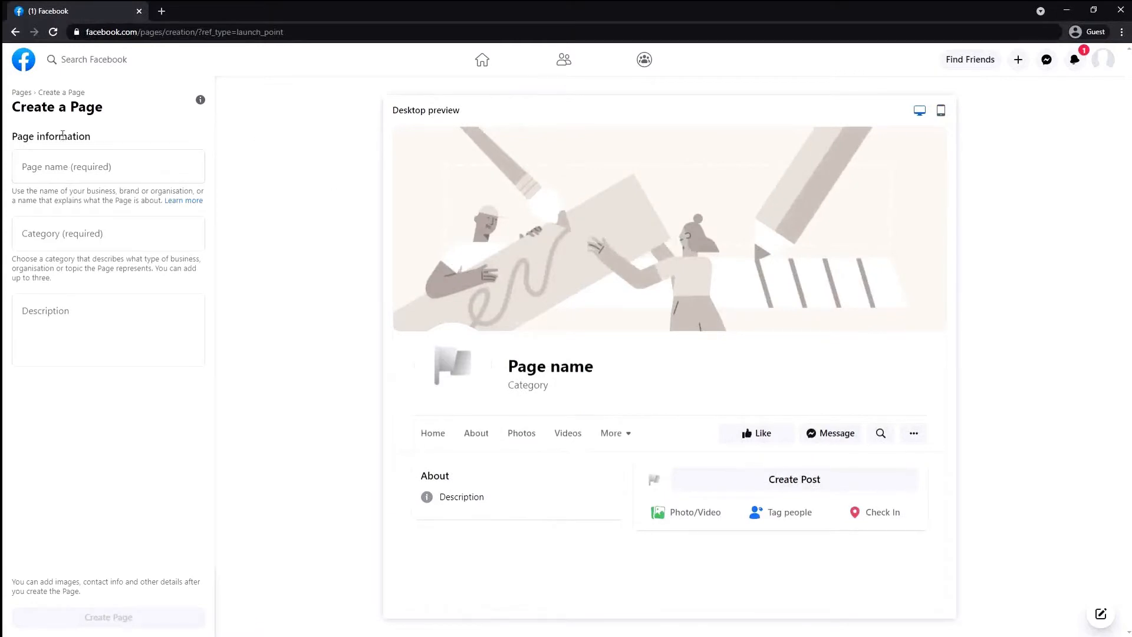
{"action": "left_click", "coordinate": [124, 171]}
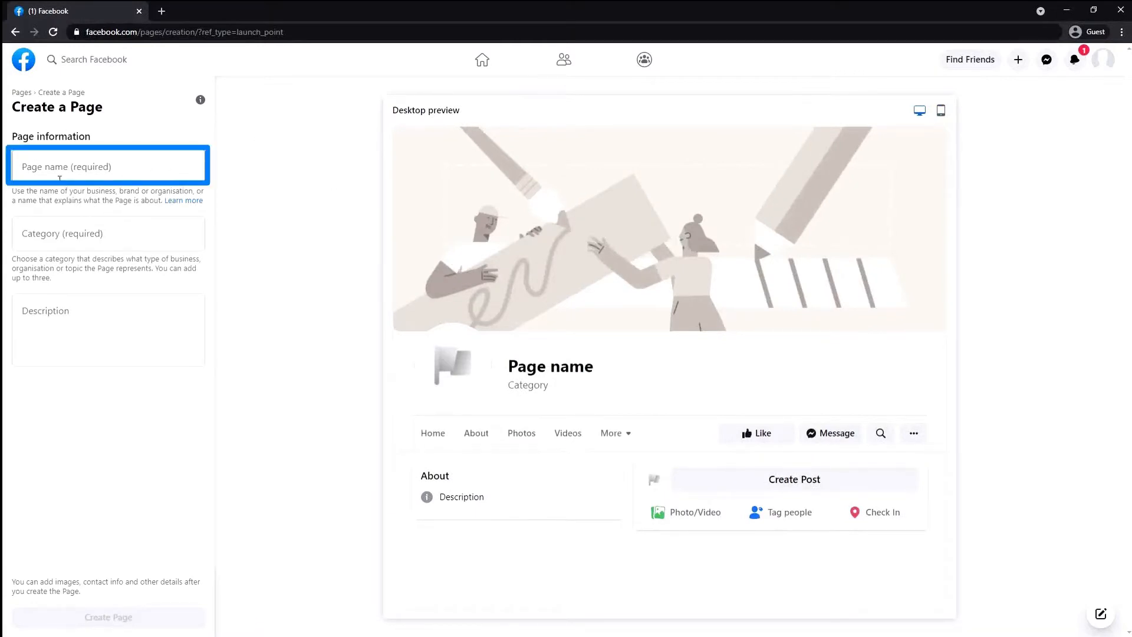
Enter 'Test Tutorizen' as the Page name
{"action": "left_click", "coordinate": [127, 165]}
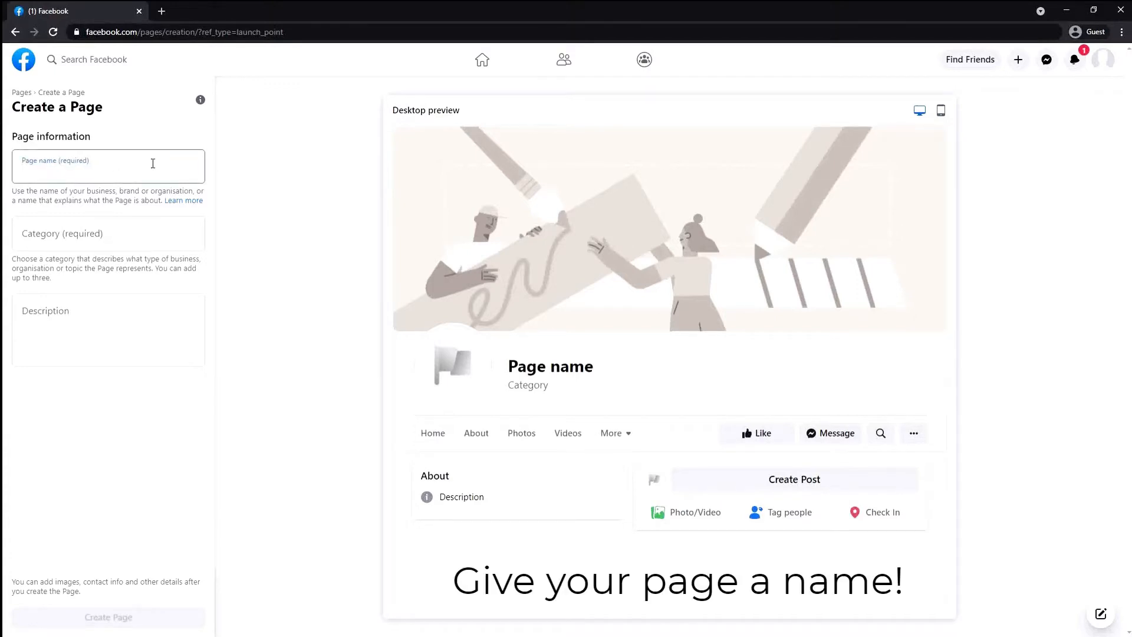
{"action": "type", "text": "Te"}
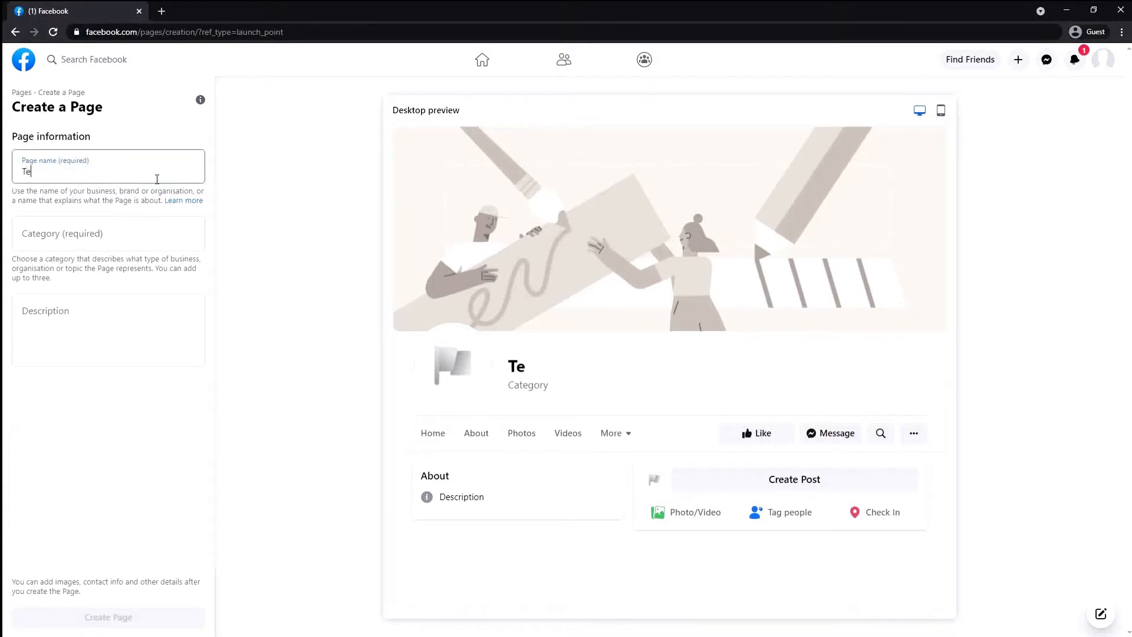
{"action": "type", "text": "st Tutorizen"}
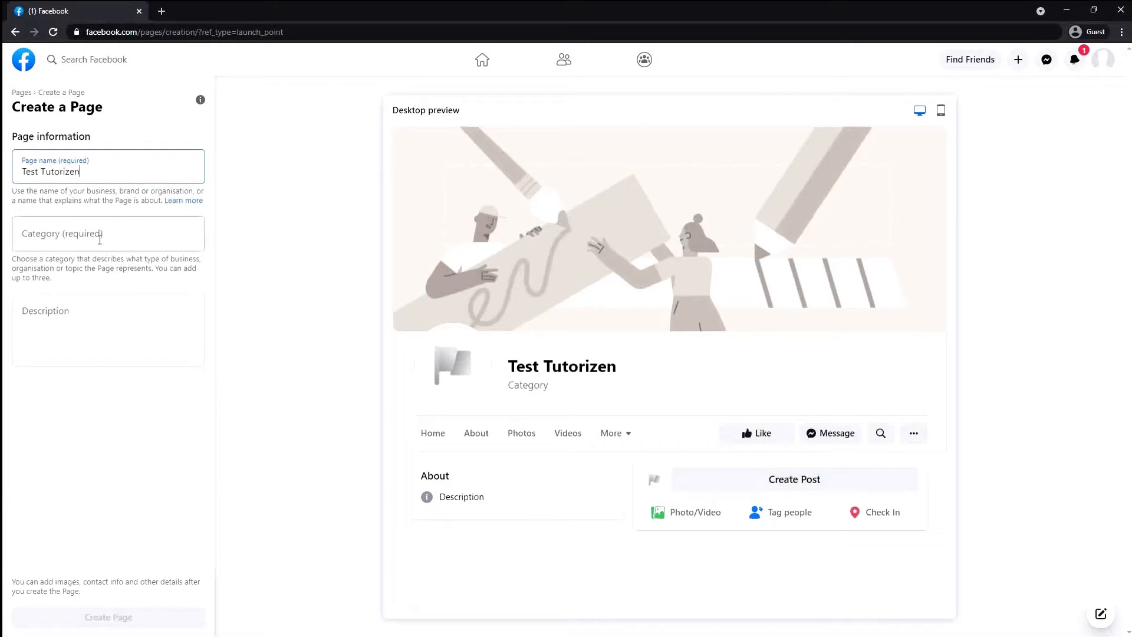
{"action": "left_click", "coordinate": [116, 233]}
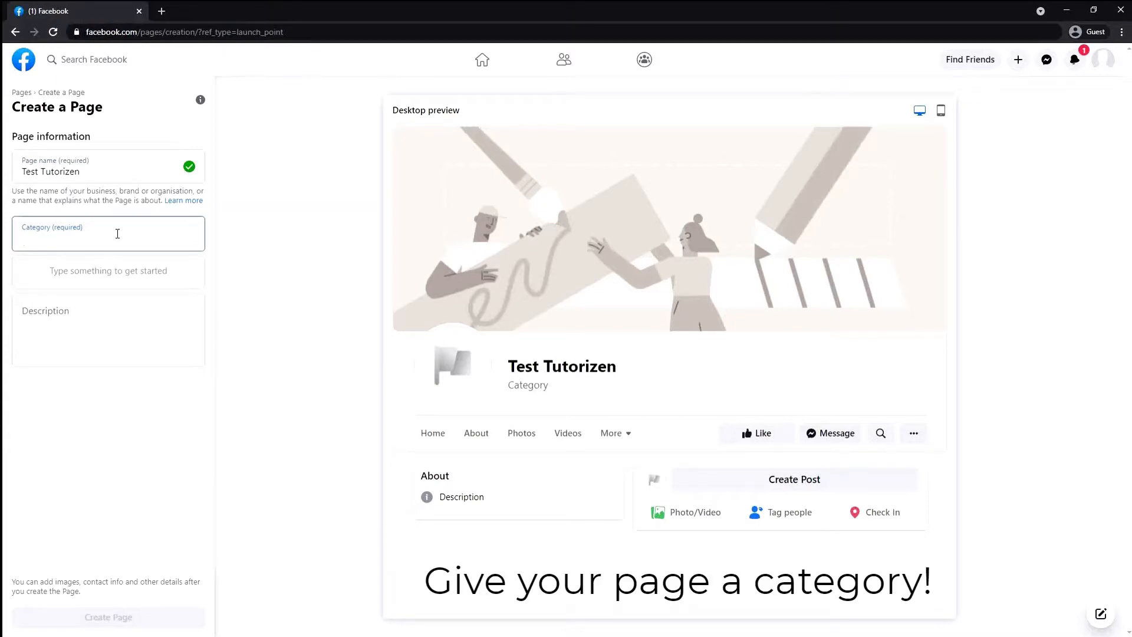
Add Education and Education website as the first two Page categories
{"action": "type", "text": "Ed"}
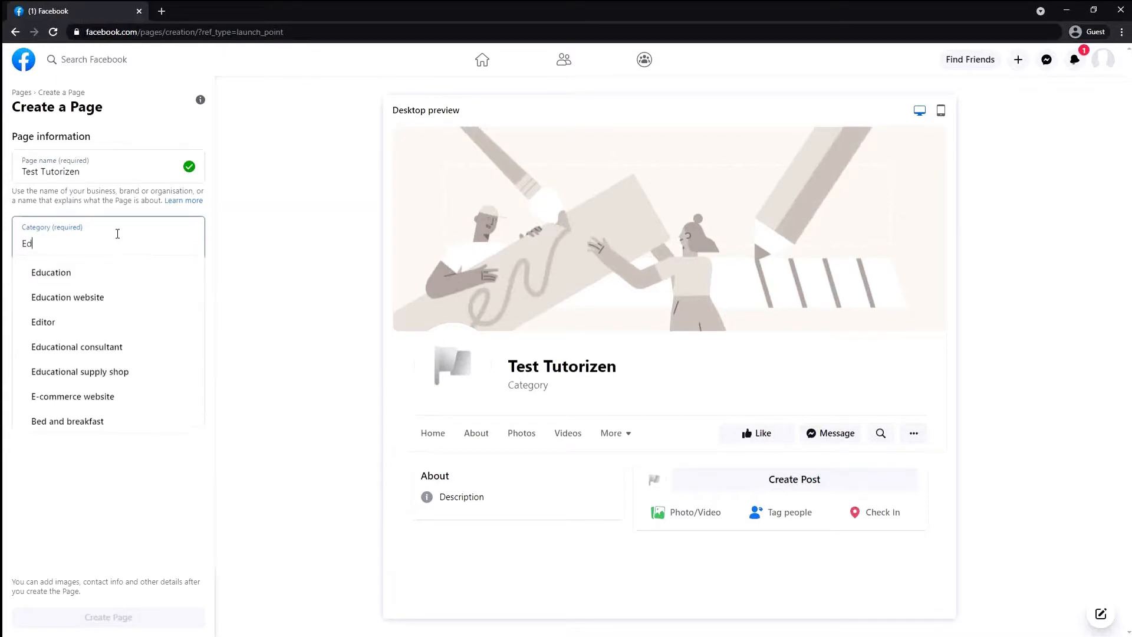
{"action": "key", "text": "Down"}
{"action": "key", "text": "Return"}
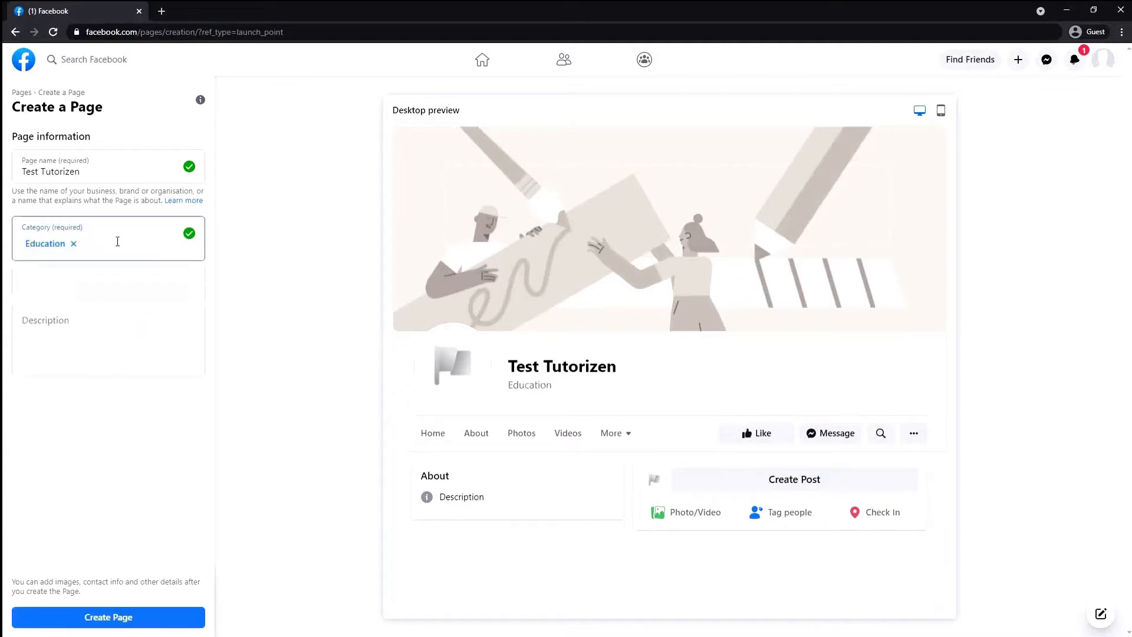
{"action": "type", "text": "Educat"}
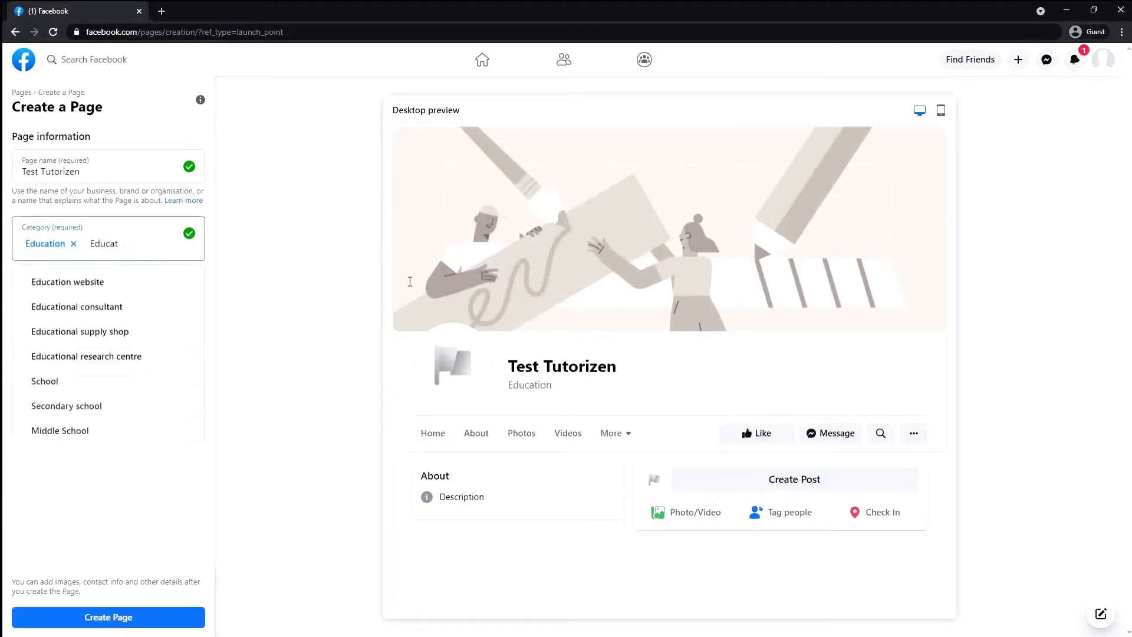
{"action": "left_click", "coordinate": [118, 284]}
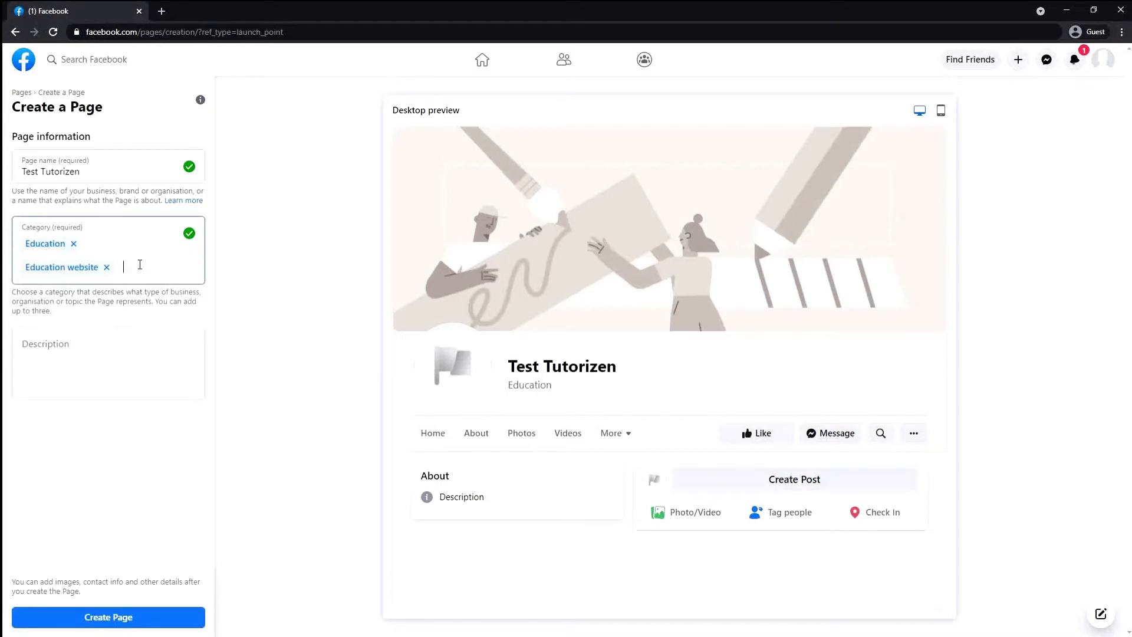
Try other category searches, then add Blogger as the third and final category
{"action": "type", "text": "tutor"}
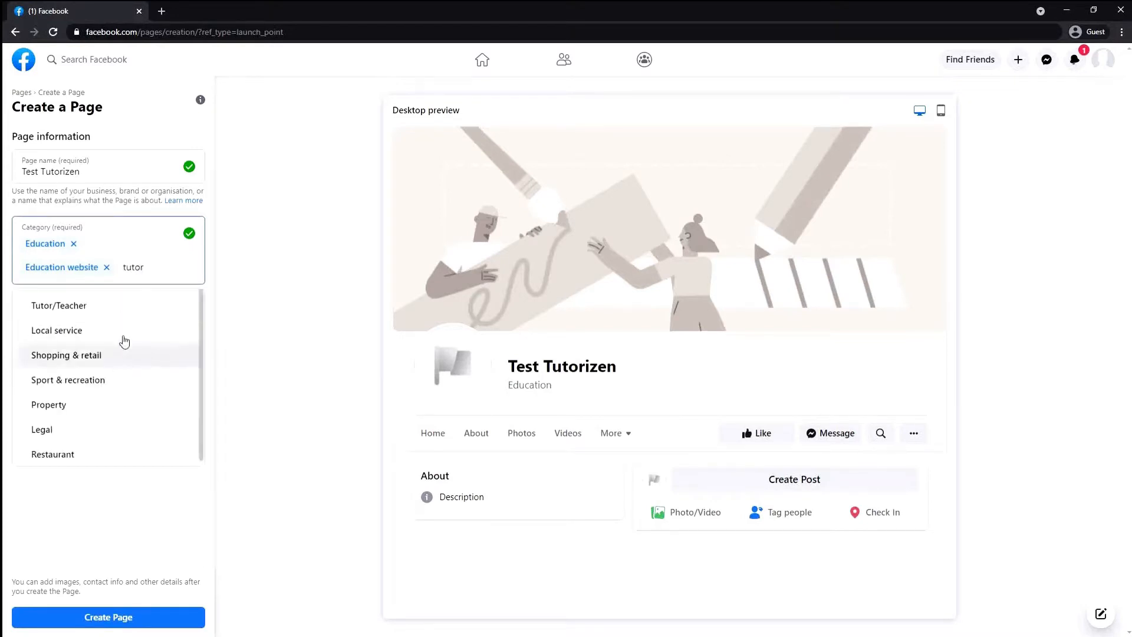
{"action": "key", "text": "BackSpace"}
{"action": "key", "text": "BackSpace"}
{"action": "key", "text": "BackSpace"}
{"action": "key", "text": "BackSpace"}
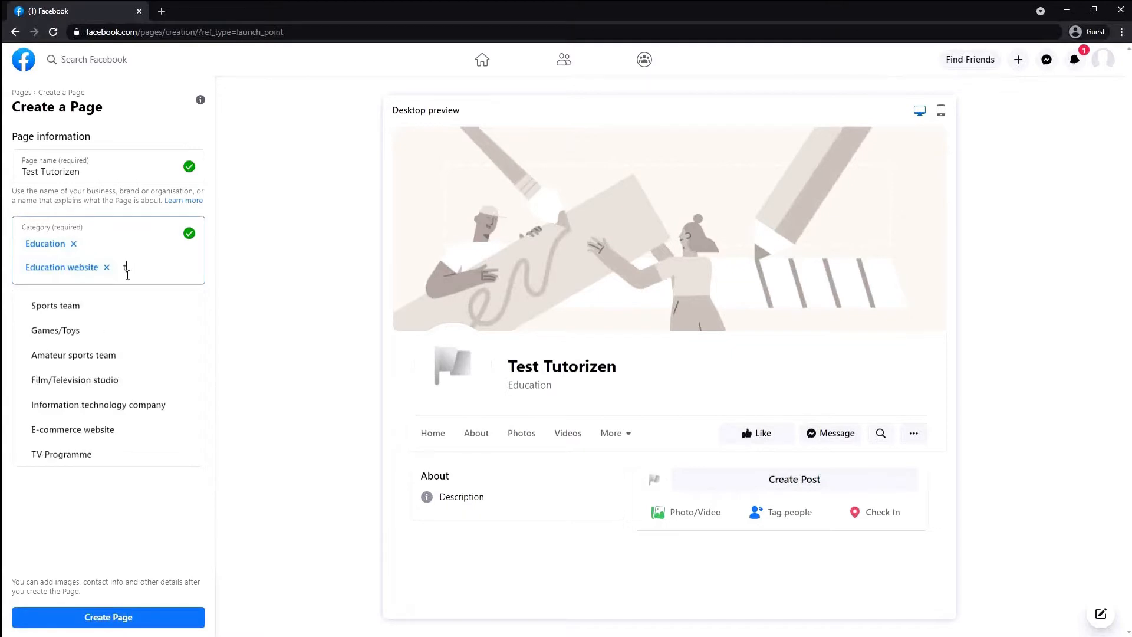
{"action": "key", "text": "BackSpace"}
{"action": "type", "text": "S"}
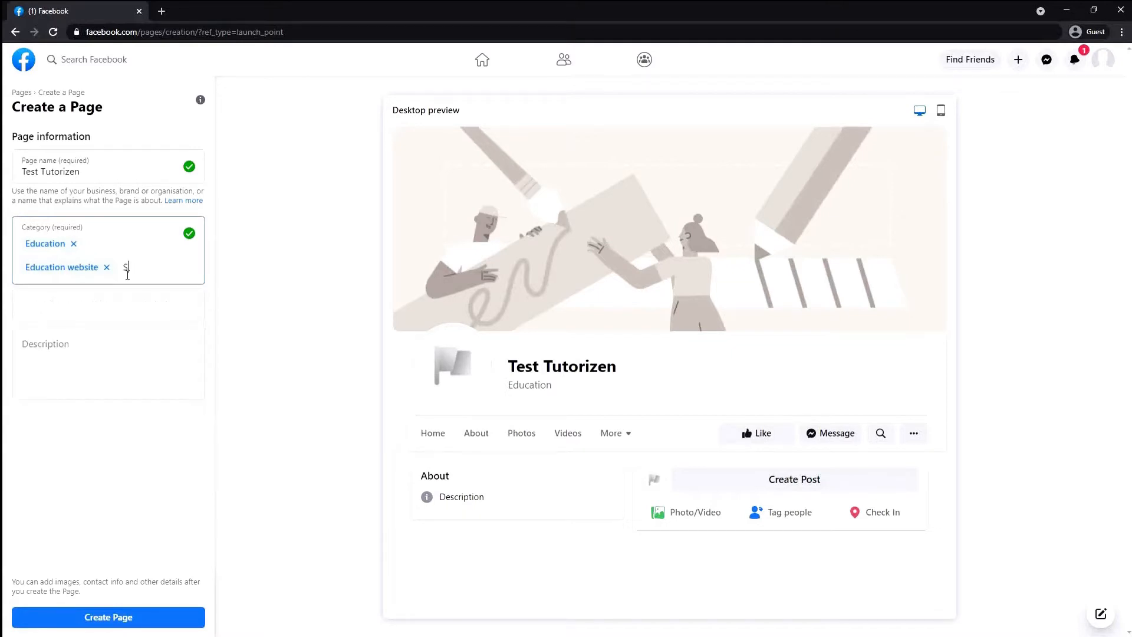
{"action": "type", "text": "tudy"}
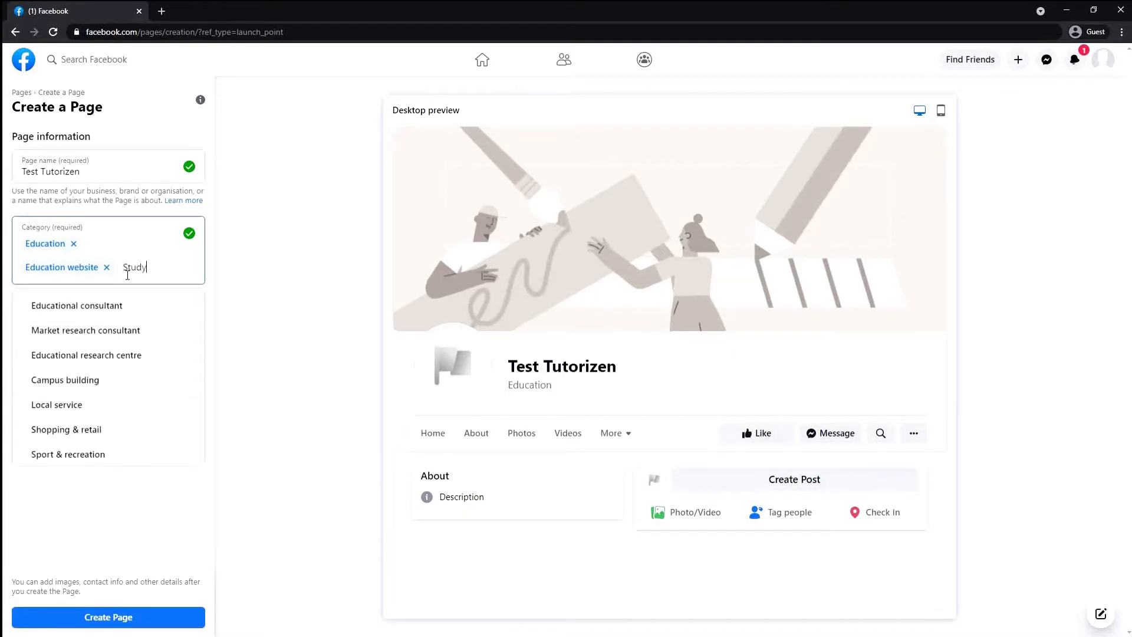
{"action": "scroll", "coordinate": [115, 425], "scroll_direction": "down", "scroll_amount": 1}
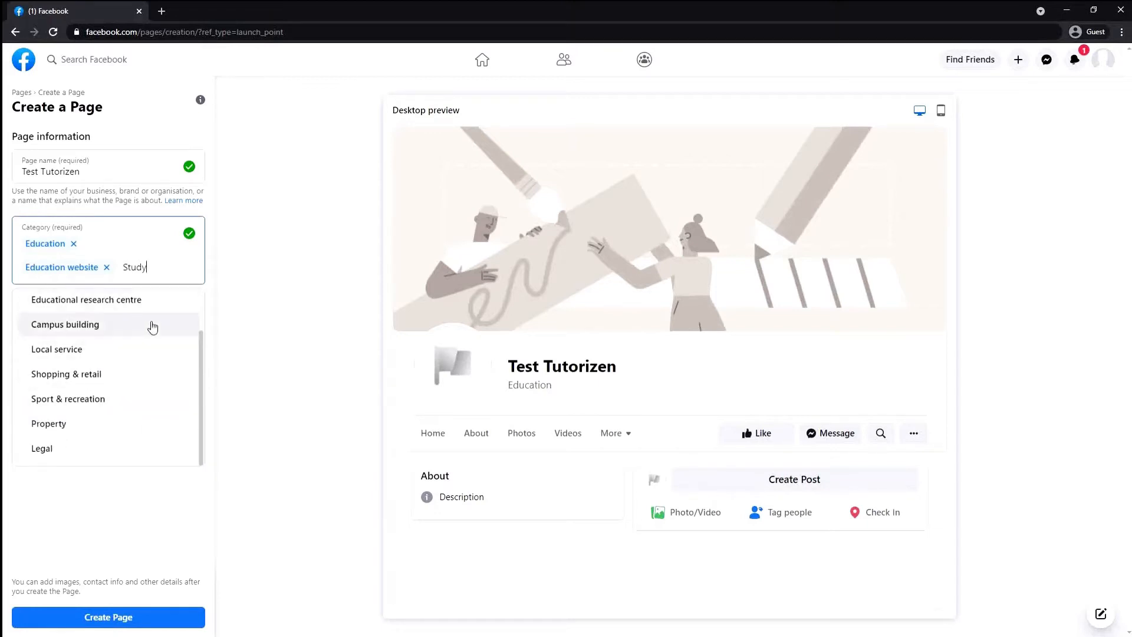
{"action": "key", "text": "BackSpace"}
{"action": "key", "text": "BackSpace"}
{"action": "key", "text": "BackSpace"}
{"action": "key", "text": "BackSpace"}
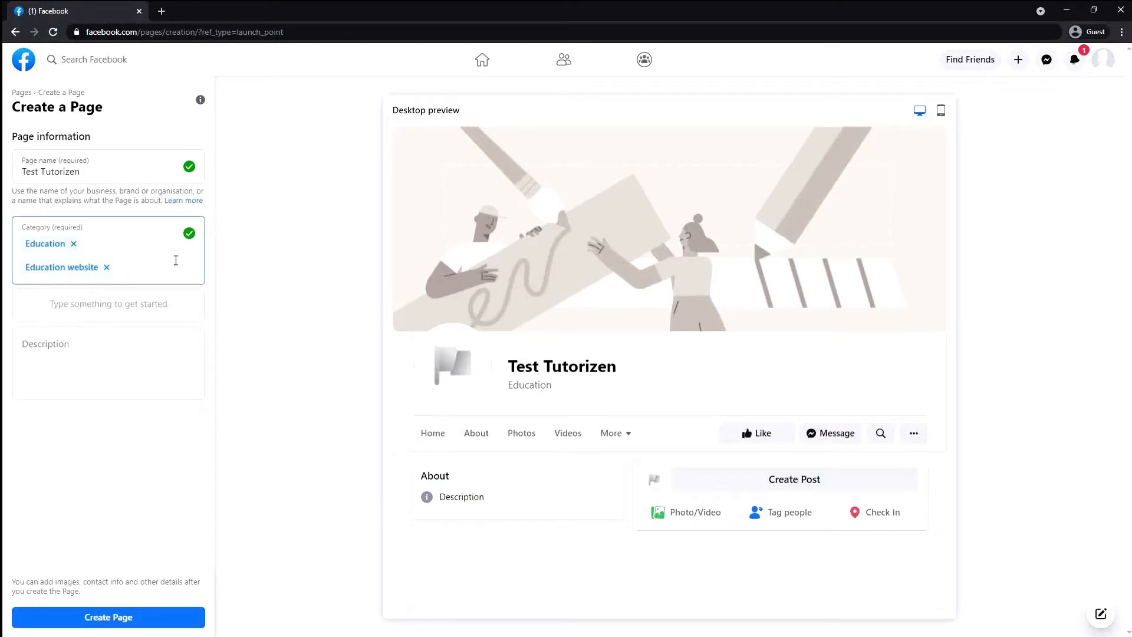
{"action": "type", "text": "youtube"}
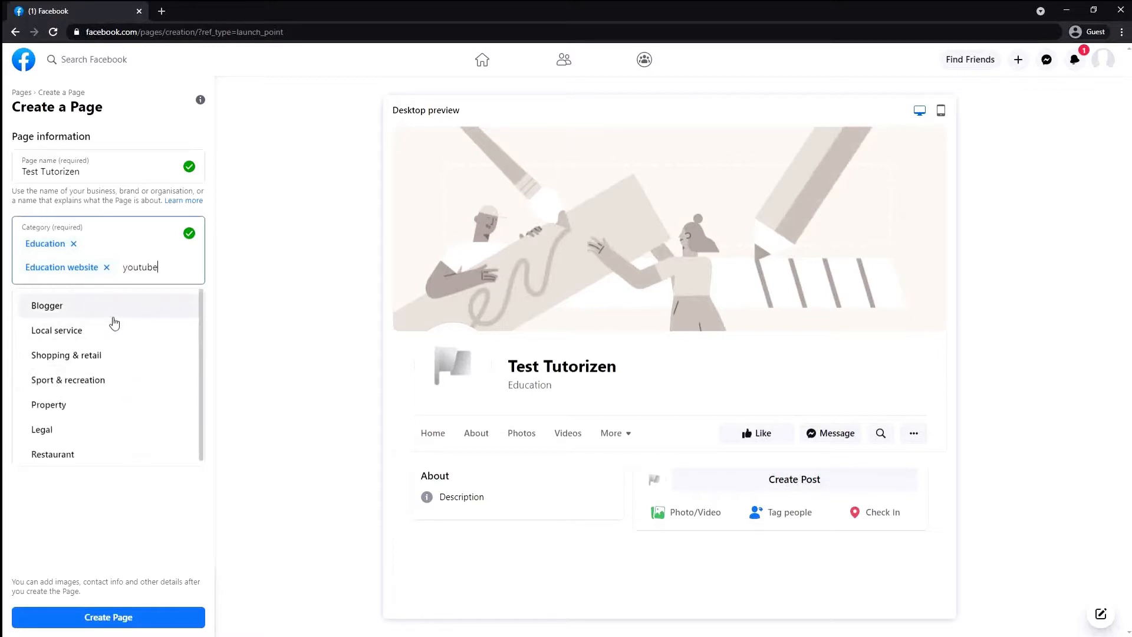
{"action": "left_click", "coordinate": [119, 307]}
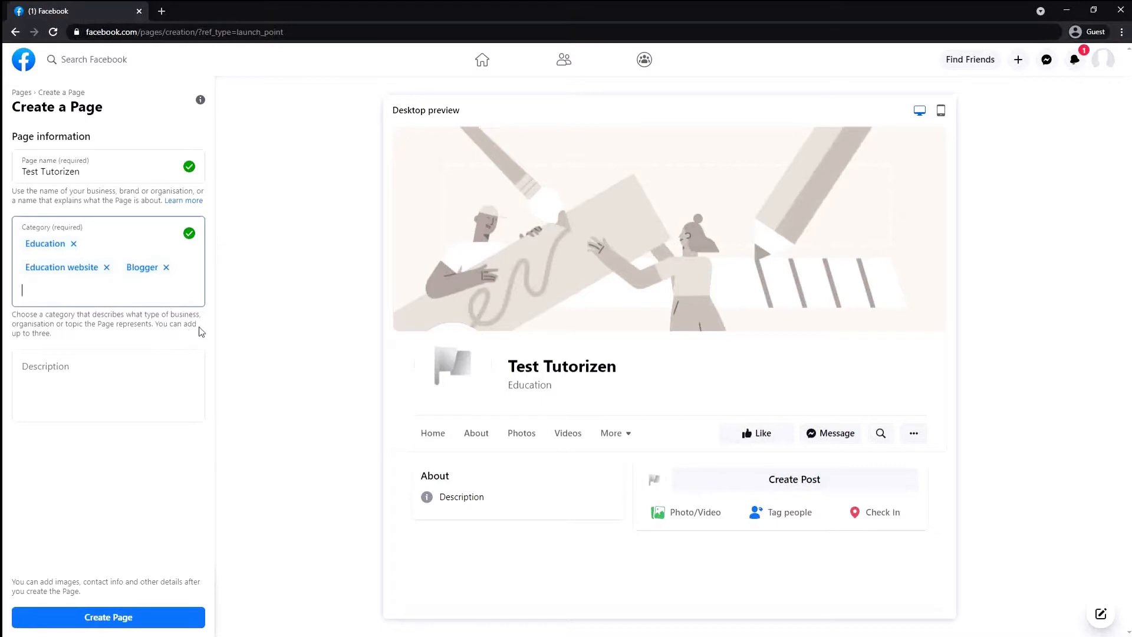
{"action": "mouse_move", "coordinate": [158, 325]}
{"action": "left_mouse_down"}
{"action": "mouse_move", "coordinate": [171, 346]}
{"action": "mouse_move", "coordinate": [171, 336]}
{"action": "left_mouse_up"}
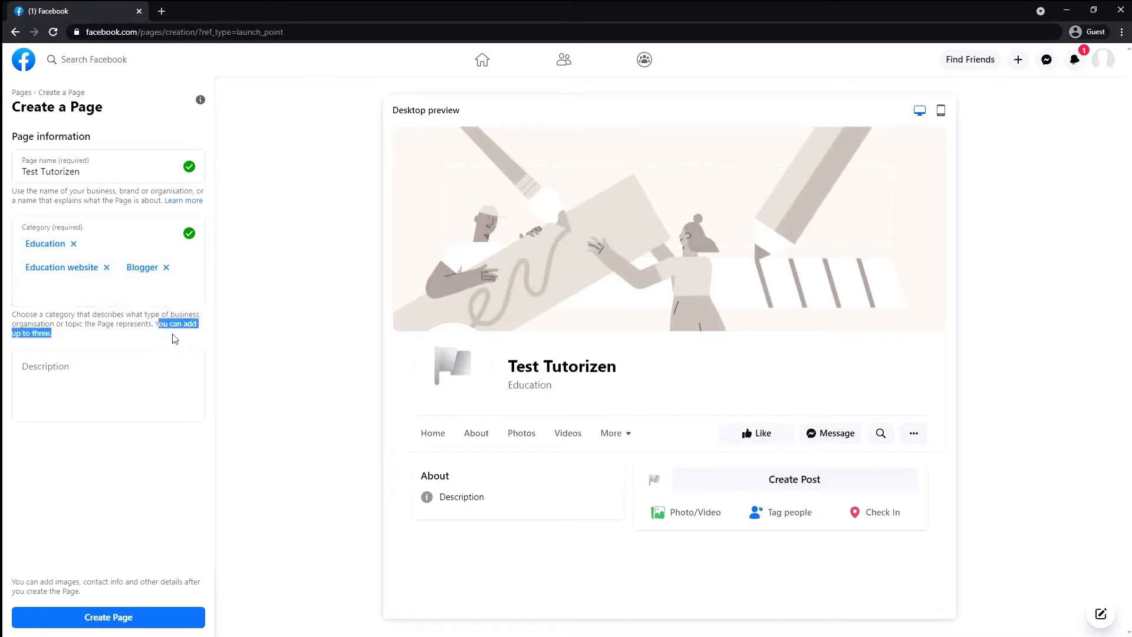
{"action": "left_click", "coordinate": [113, 384]}
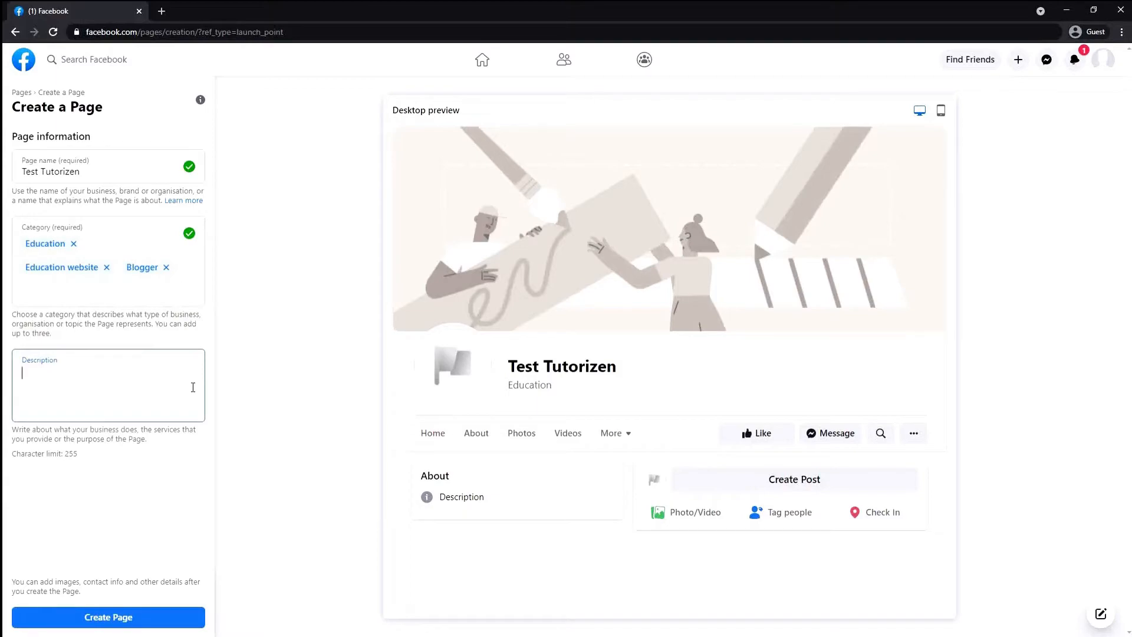
Describe the Page as an educational website that will post tutorial videos
{"action": "type", "text": "Th"}
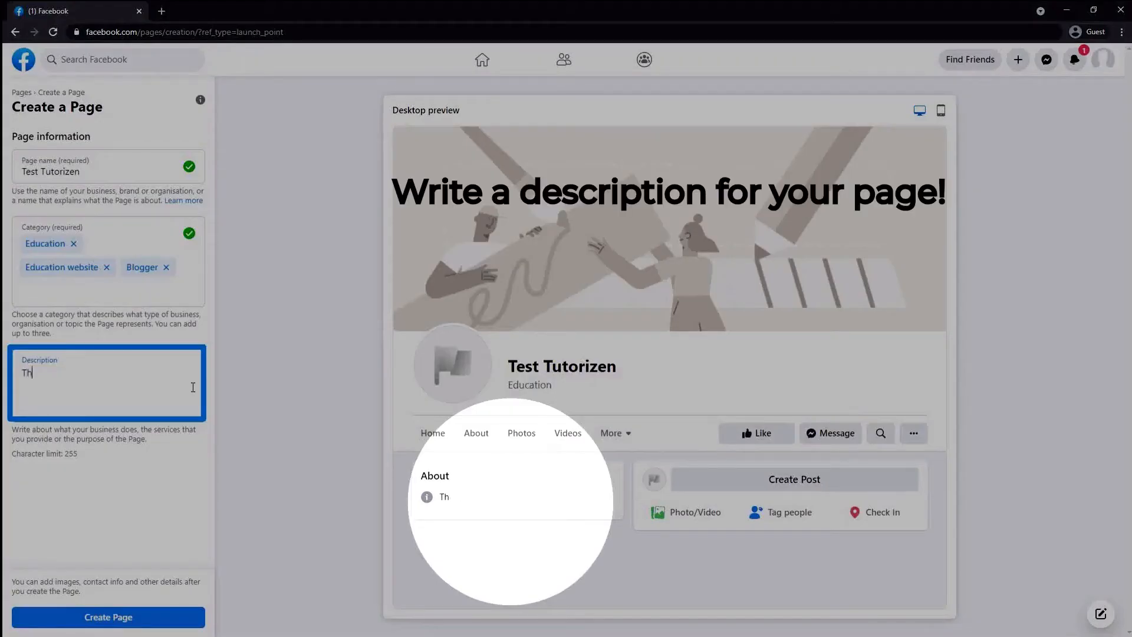
{"action": "type", "text": "is is and Educational"}
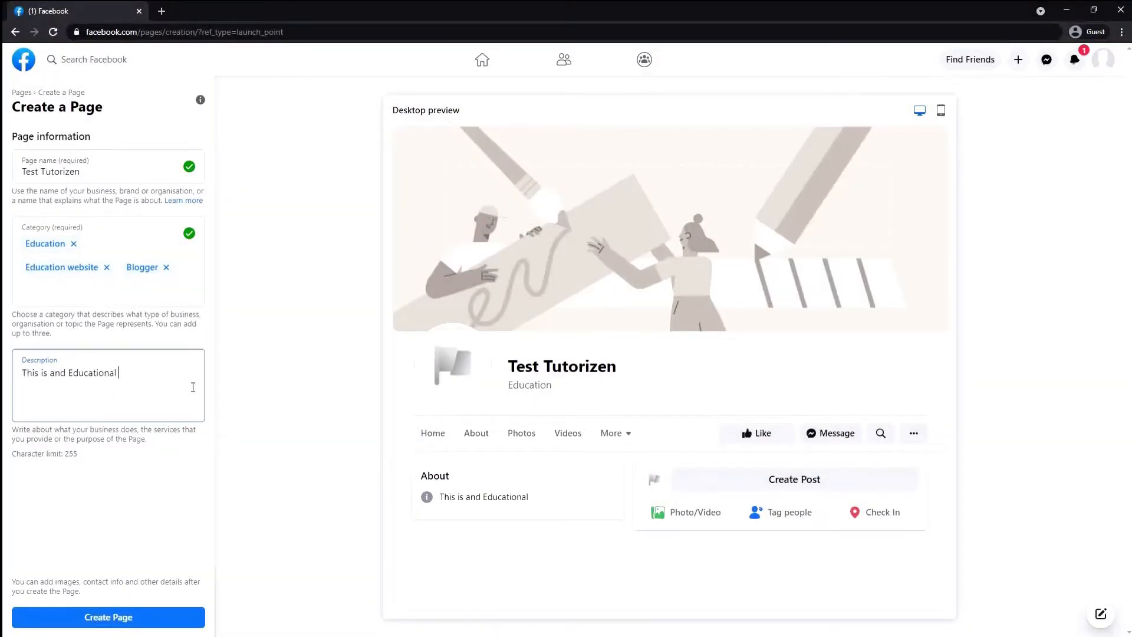
{"action": "type", "text": " website. I will post Tutori"}
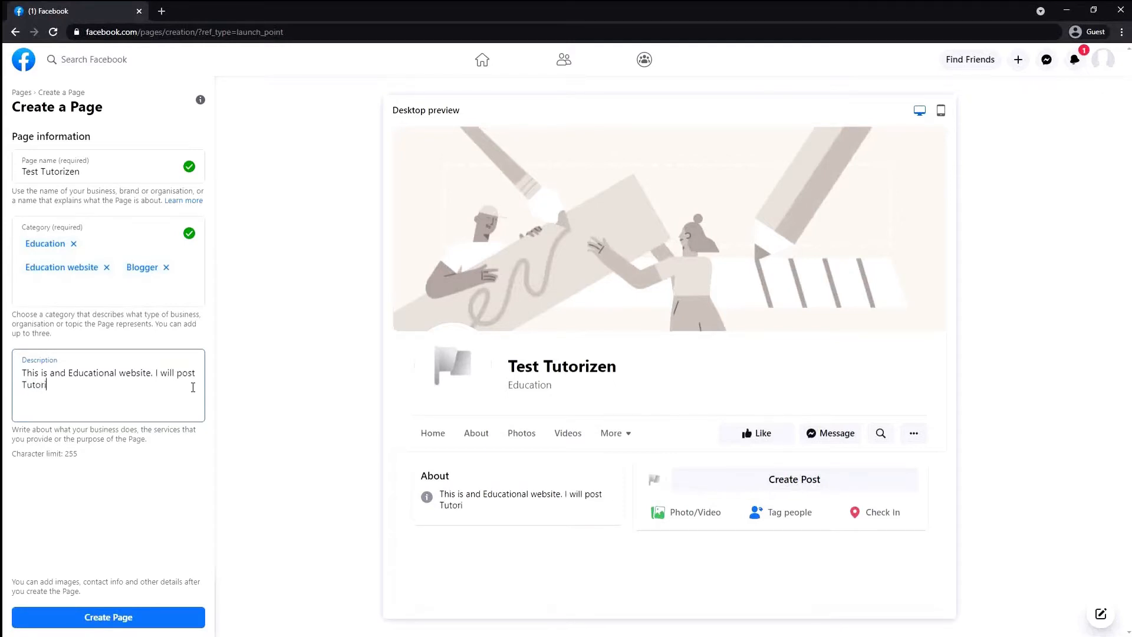
{"action": "type", "text": "al videos on this pa"}
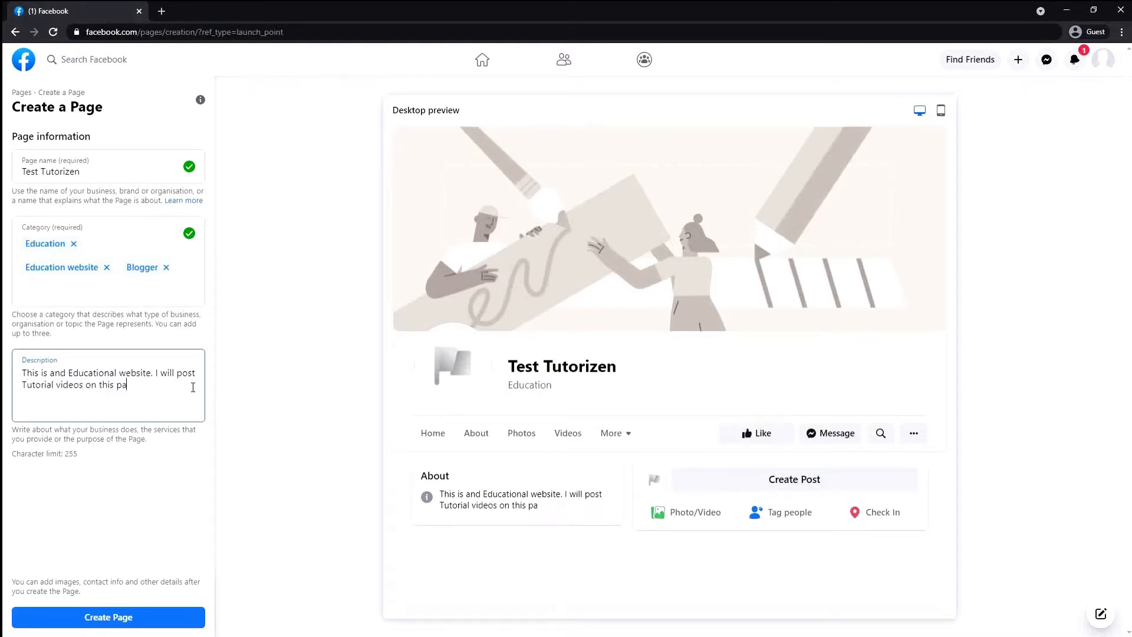
{"action": "type", "text": "ge!! "}
{"action": "type", "text": "My"}
{"action": "type", "text": " name is Nasif "}
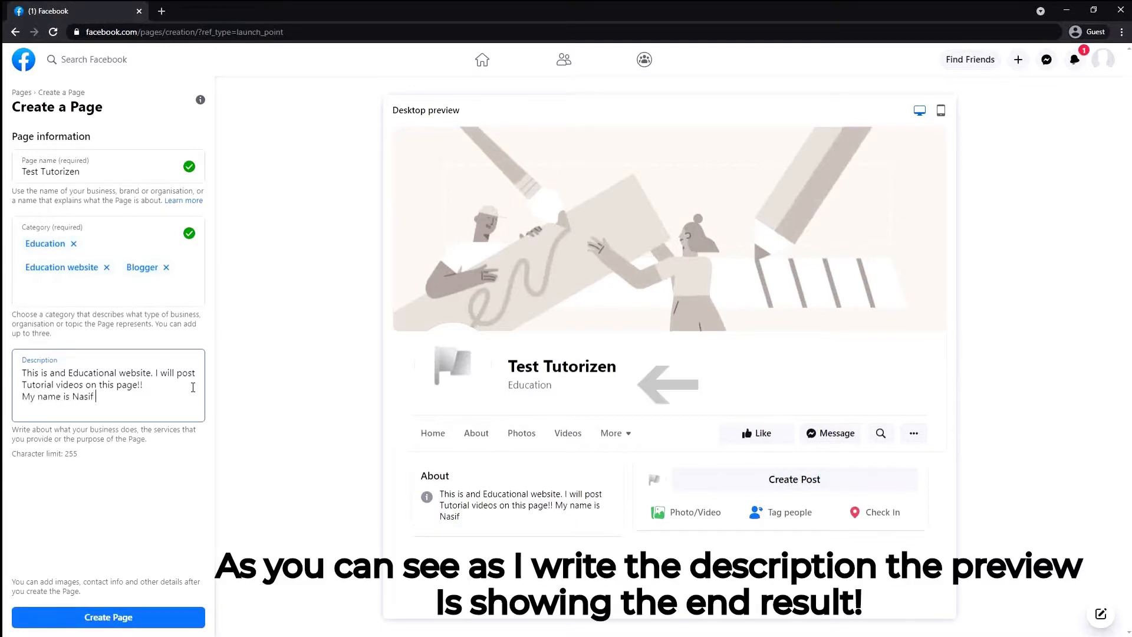
{"action": "type", "text": "Arjon!"}
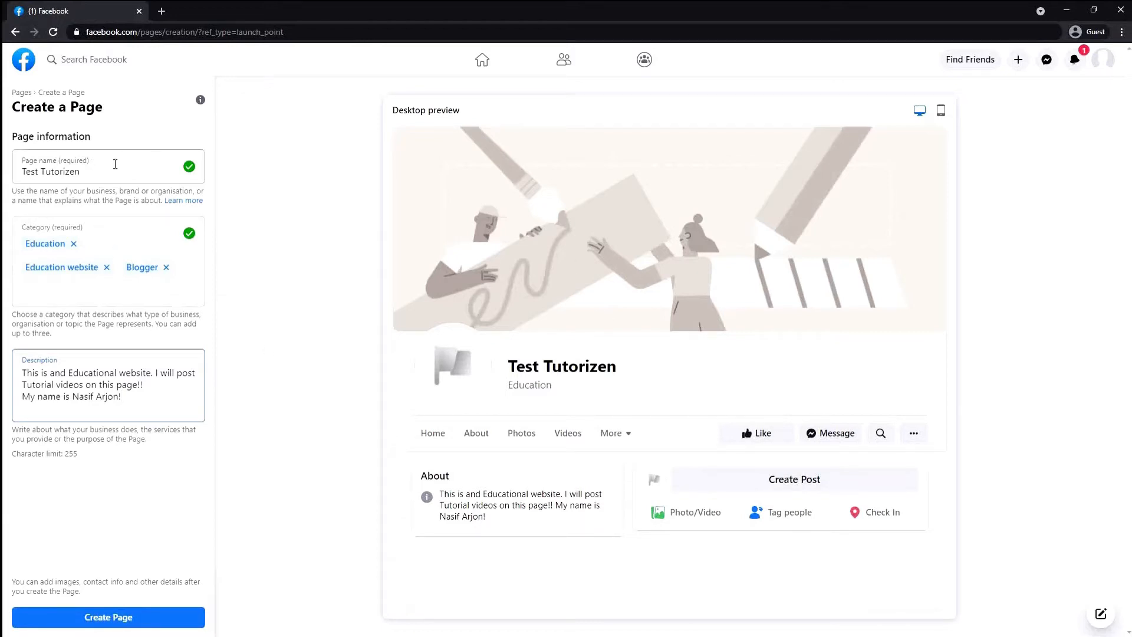
Review the Test Tutorizen name and create the Page
{"action": "left_click_drag", "start_coordinate": [20, 172], "coordinate": [105, 170]}
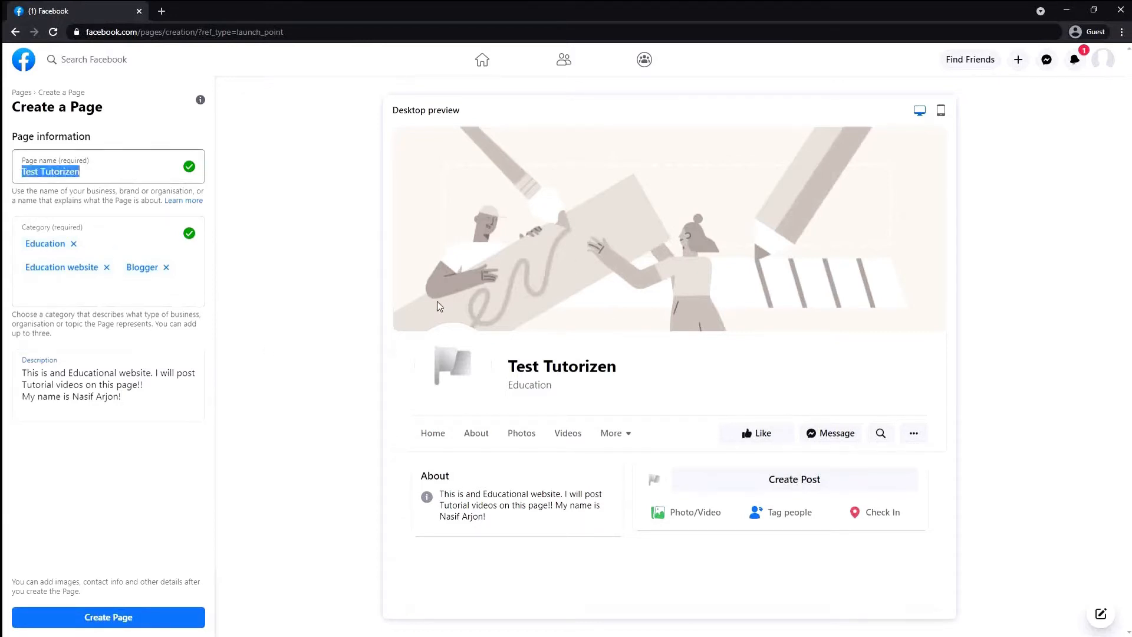
{"action": "left_click", "coordinate": [700, 359]}
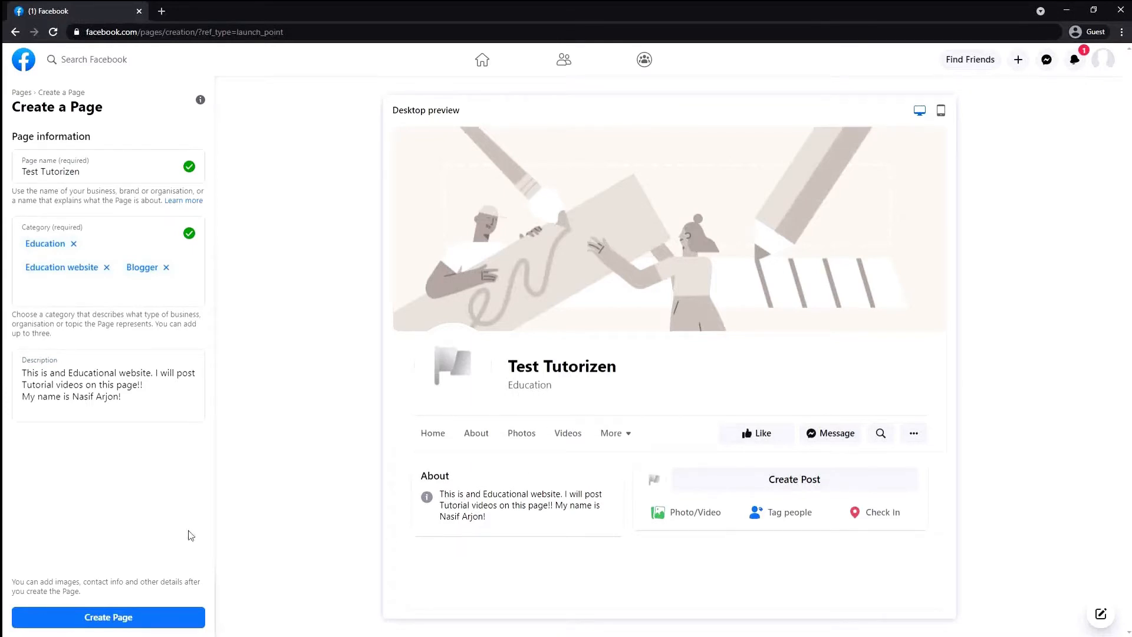
{"action": "left_click", "coordinate": [172, 616]}
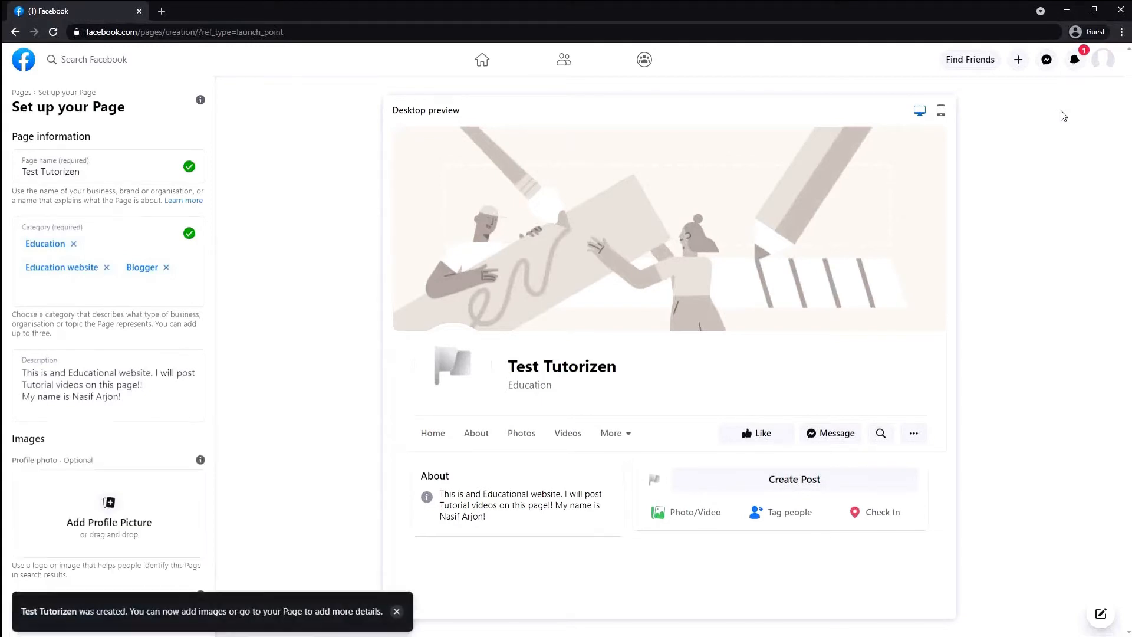
Set the TutoriFluent logo image from the TutoriZen logo folders as the profile picture
{"action": "scroll", "coordinate": [121, 393], "scroll_direction": "down", "scroll_amount": 2}
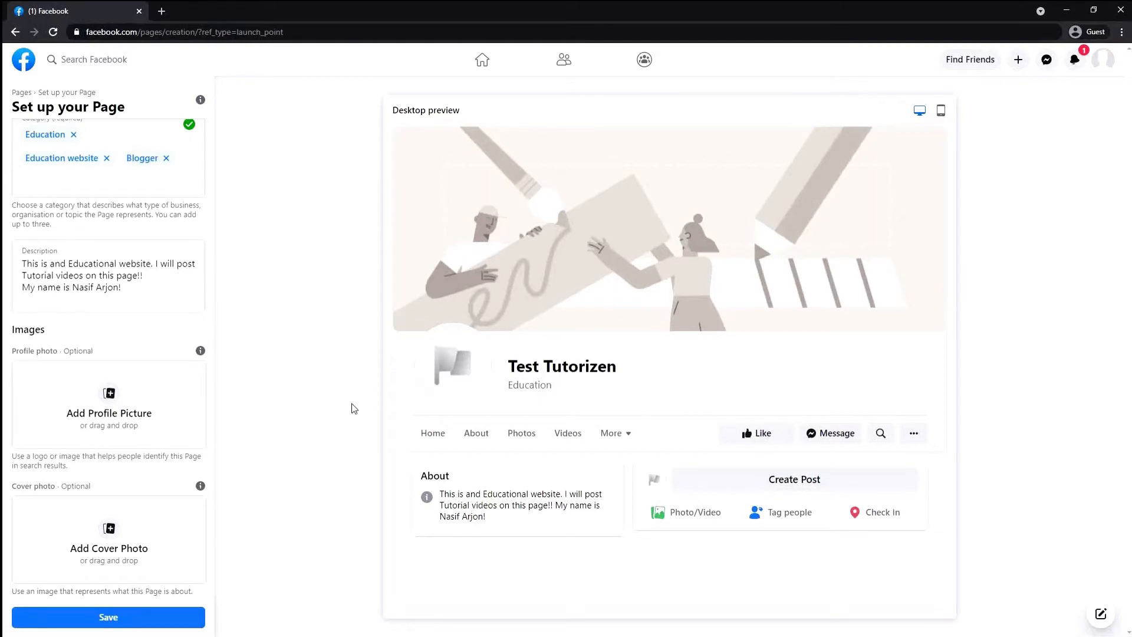
{"action": "left_click", "coordinate": [118, 415]}
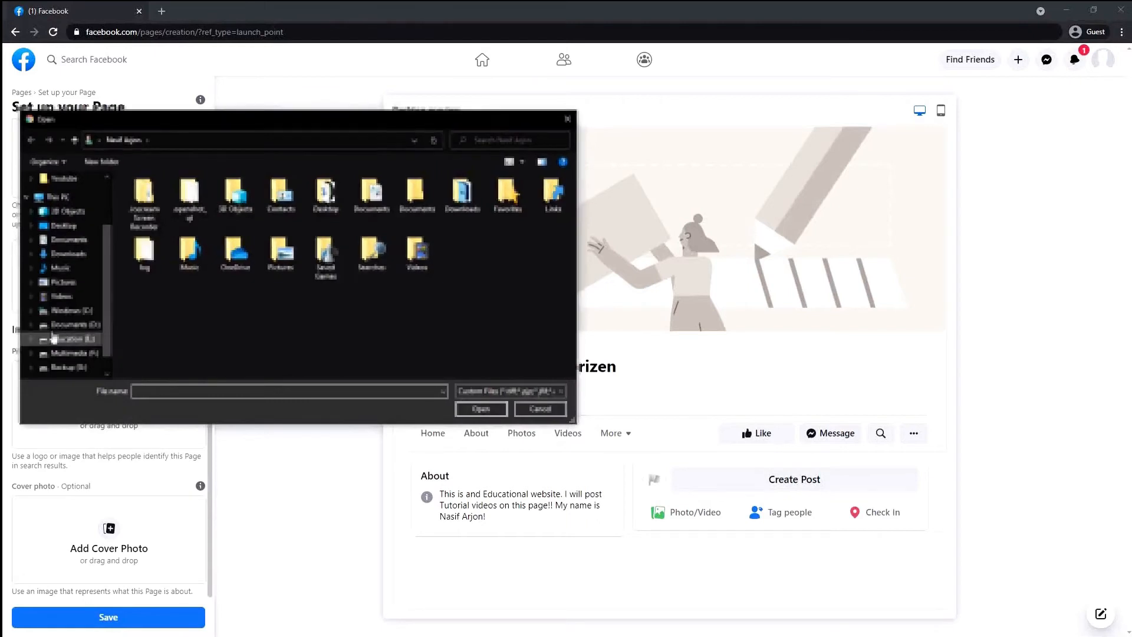
{"action": "left_click", "coordinate": [69, 239]}
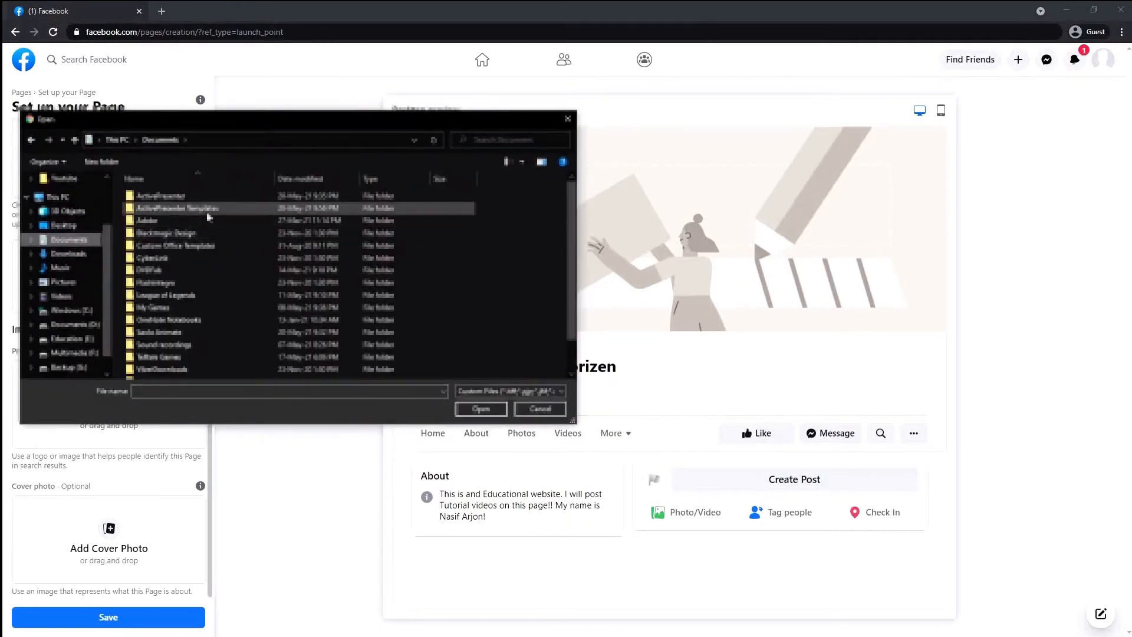
{"action": "left_click", "coordinate": [81, 342]}
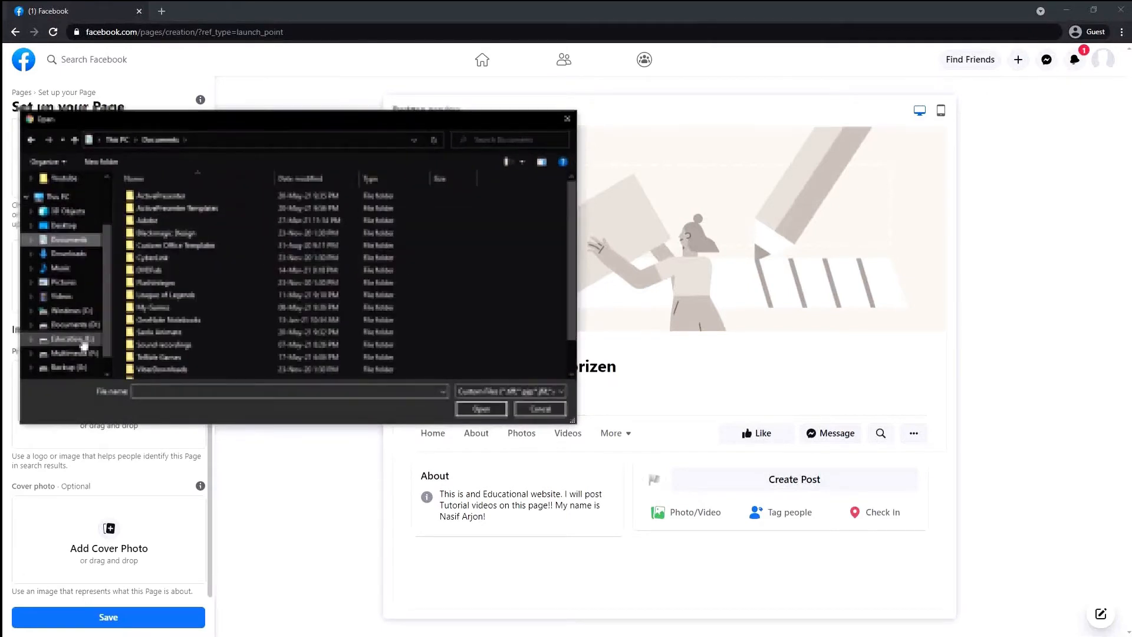
{"action": "left_click", "coordinate": [71, 226]}
{"action": "double_click", "coordinate": [184, 306]}
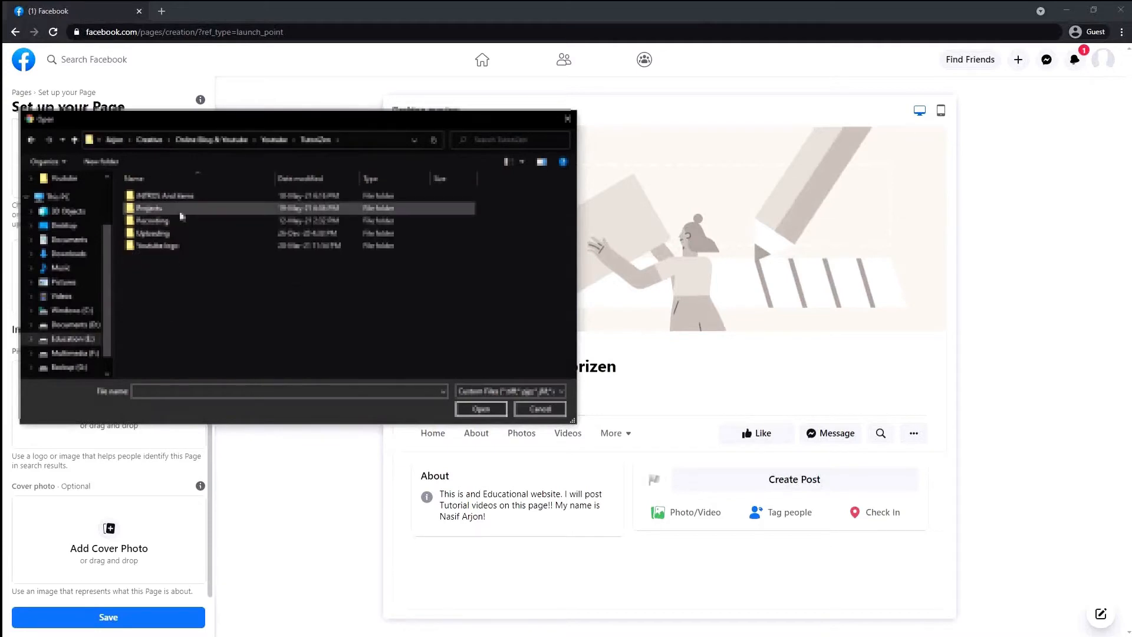
{"action": "double_click", "coordinate": [188, 246]}
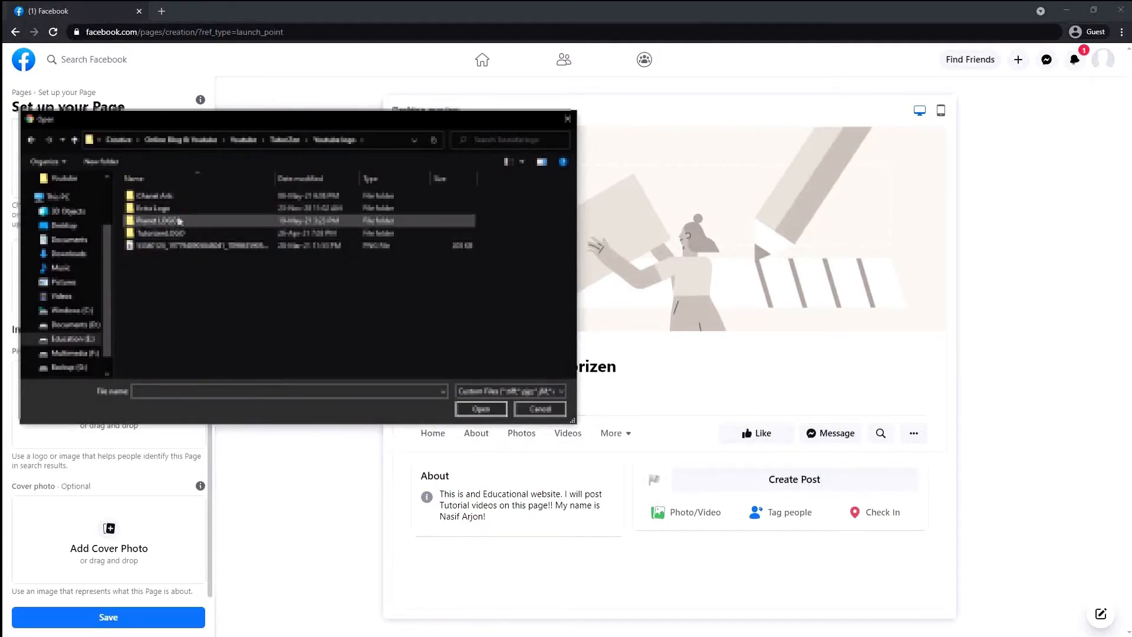
{"action": "double_click", "coordinate": [171, 208]}
{"action": "double_click", "coordinate": [146, 196]}
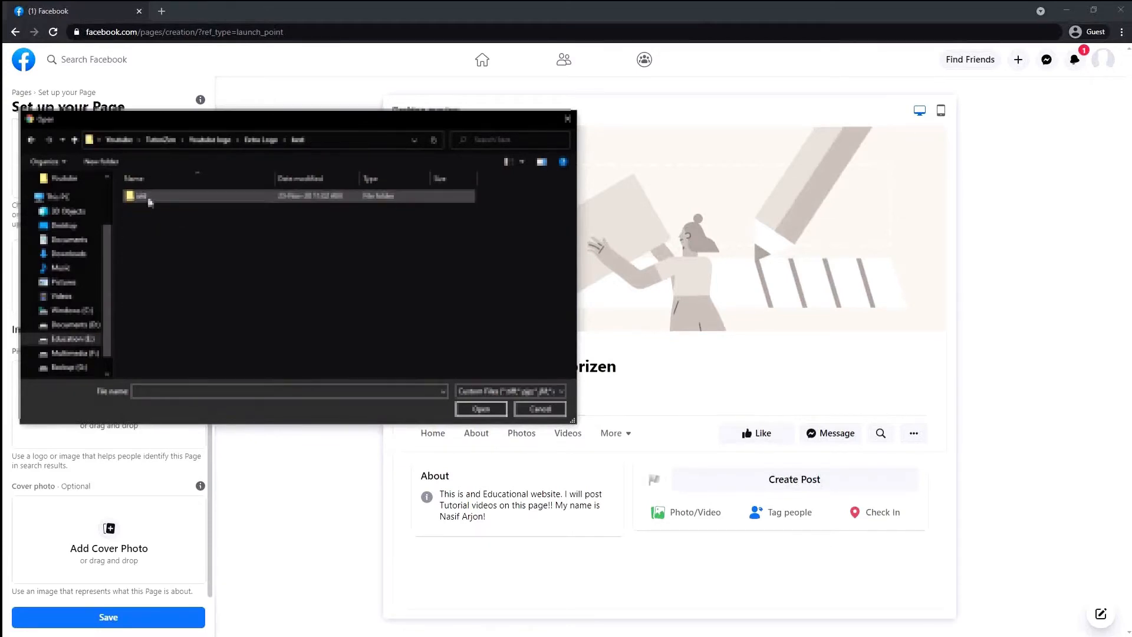
{"action": "double_click", "coordinate": [247, 201]}
{"action": "double_click", "coordinate": [404, 205]}
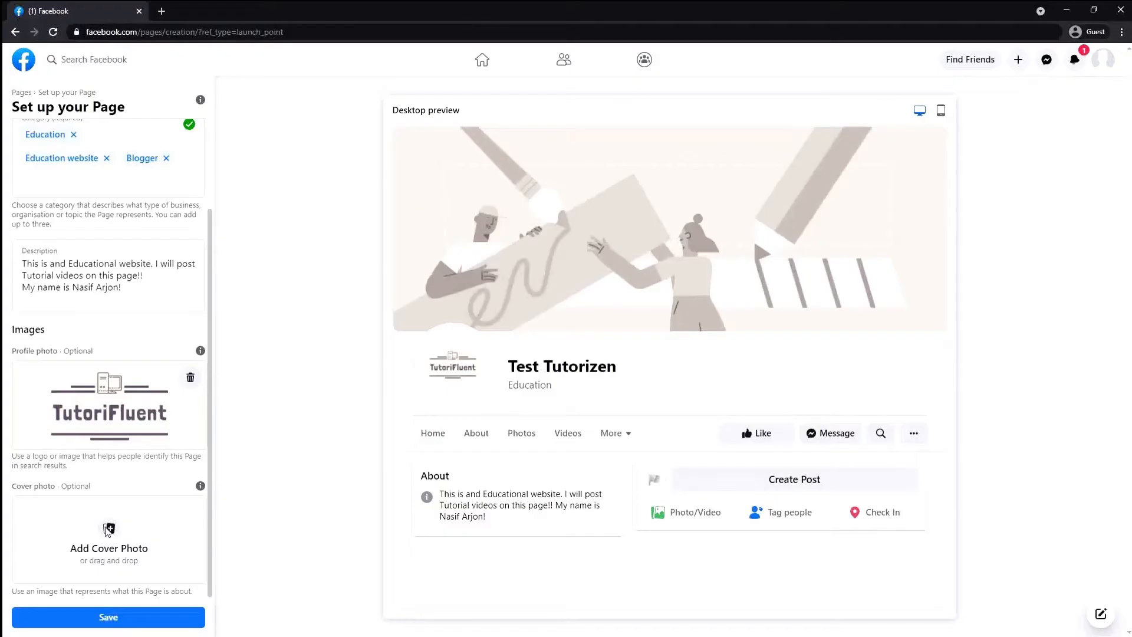
Start adding a cover photo, browsing back to the Youtube logo folder
{"action": "left_click", "coordinate": [109, 531]}
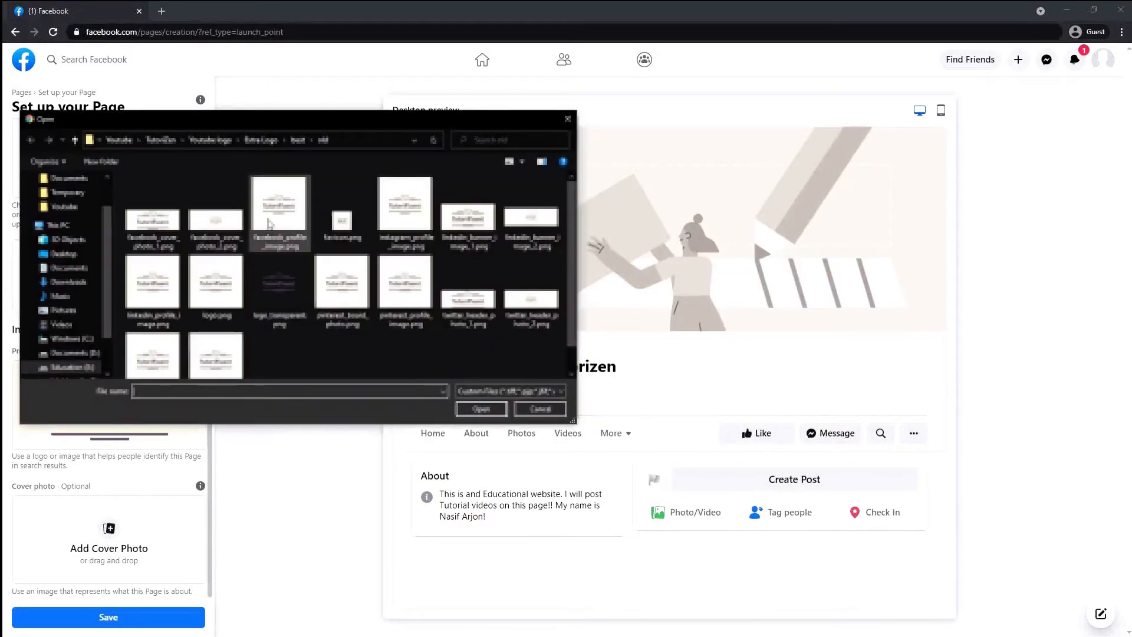
{"action": "left_click", "coordinate": [210, 140]}
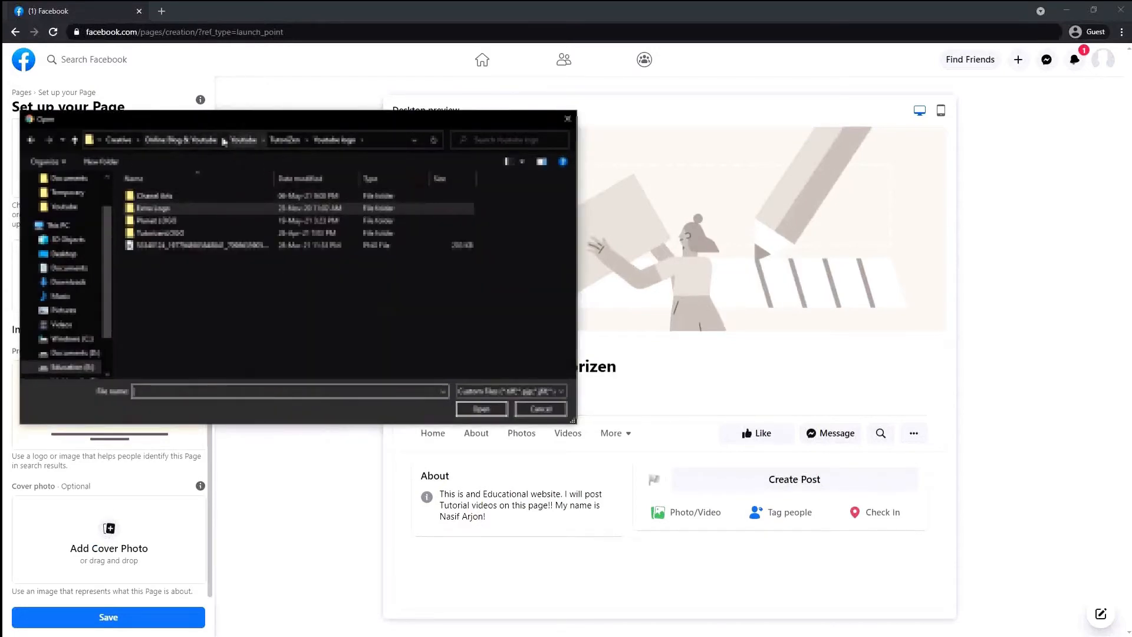
{"action": "left_click", "coordinate": [284, 140]}
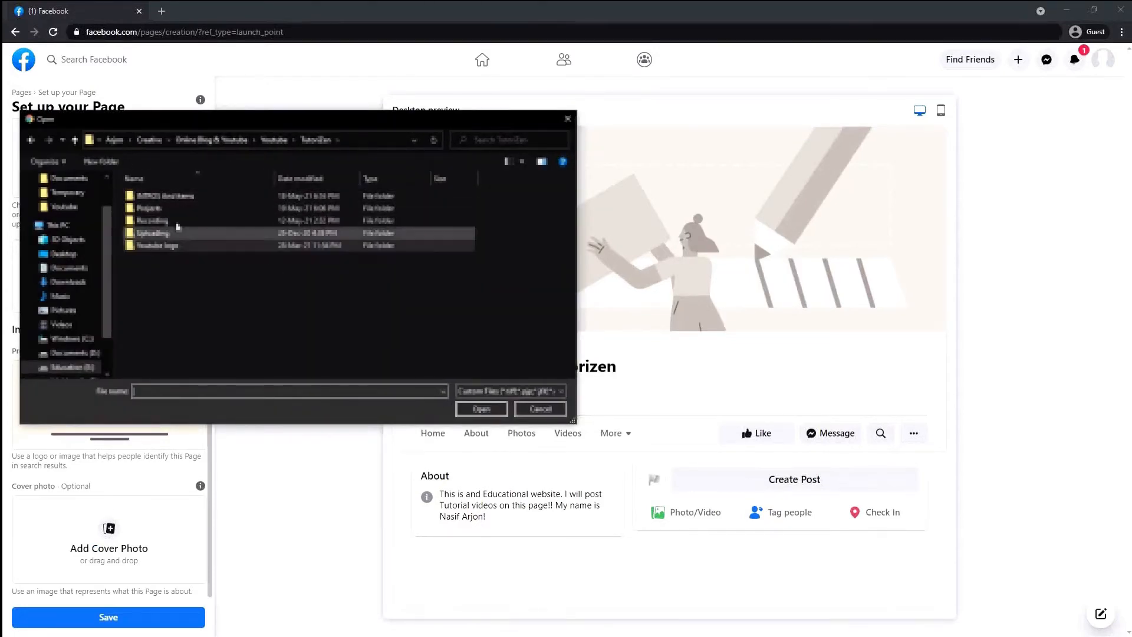
{"action": "double_click", "coordinate": [200, 245]}
Search the channel art folders and reach the test folder of cover images
{"action": "double_click", "coordinate": [185, 201]}
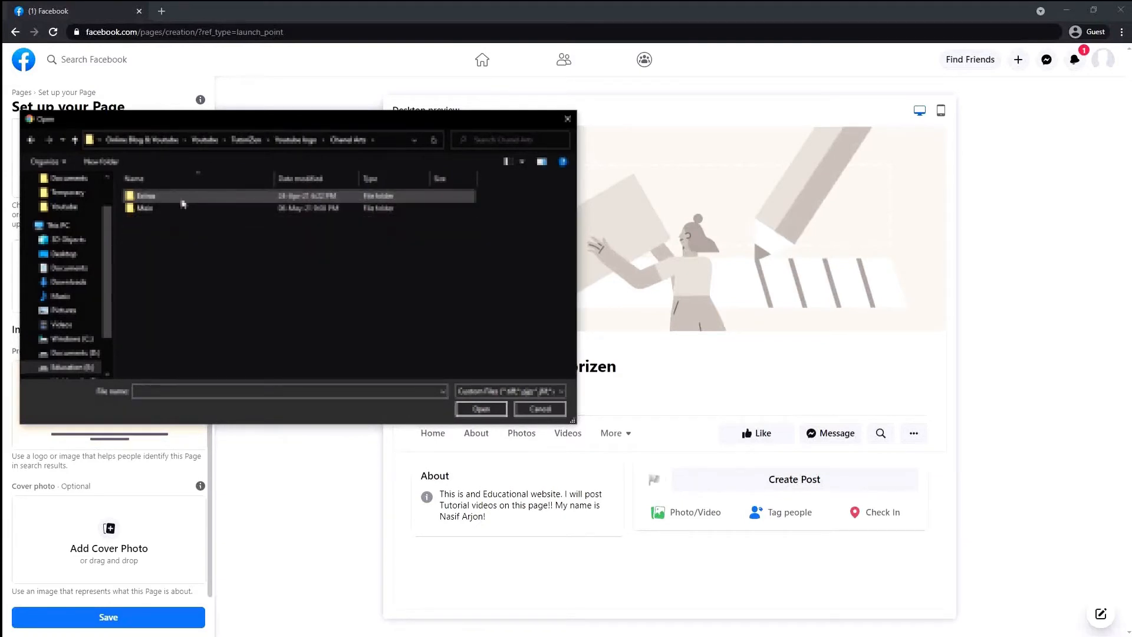
{"action": "double_click", "coordinate": [177, 196]}
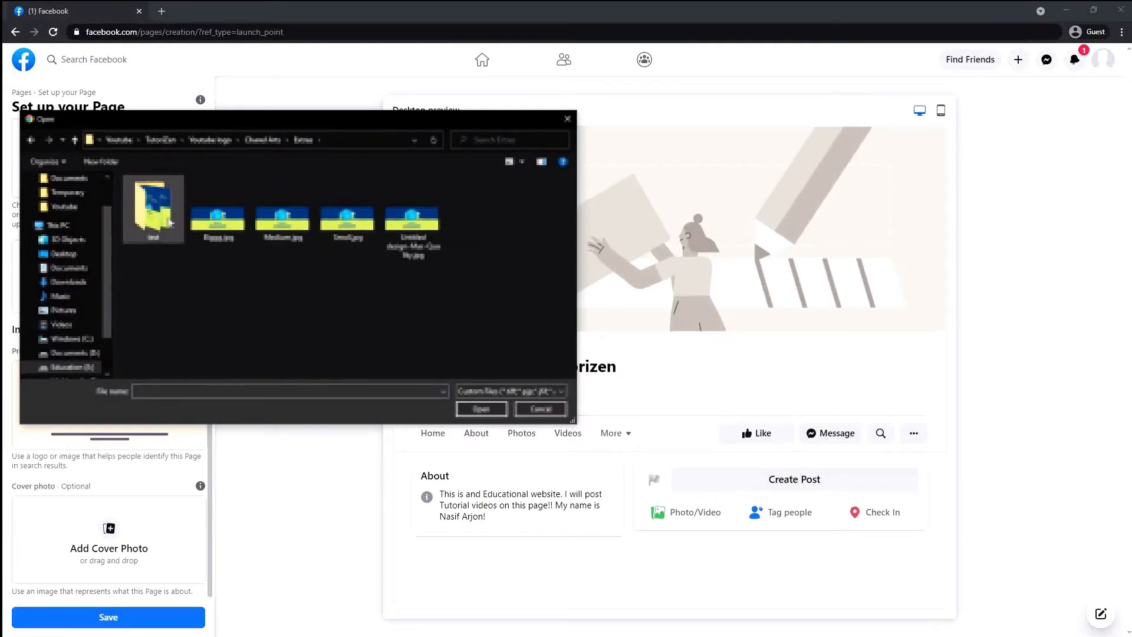
{"action": "left_click", "coordinate": [31, 139]}
{"action": "double_click", "coordinate": [216, 209]}
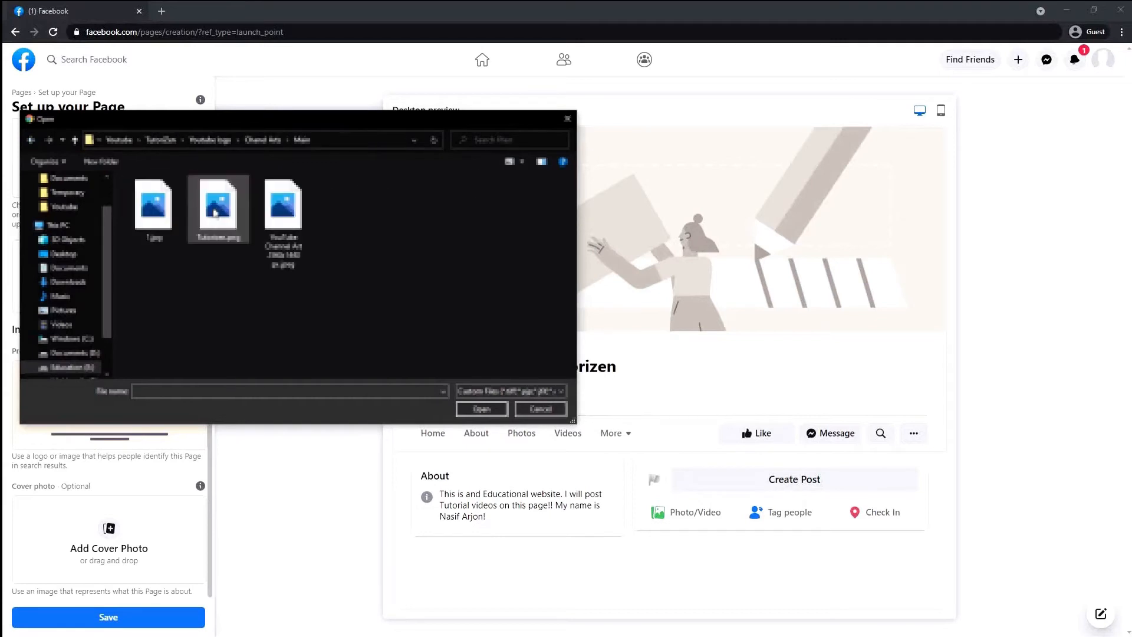
{"action": "left_click", "coordinate": [31, 139]}
{"action": "left_click", "coordinate": [31, 140]}
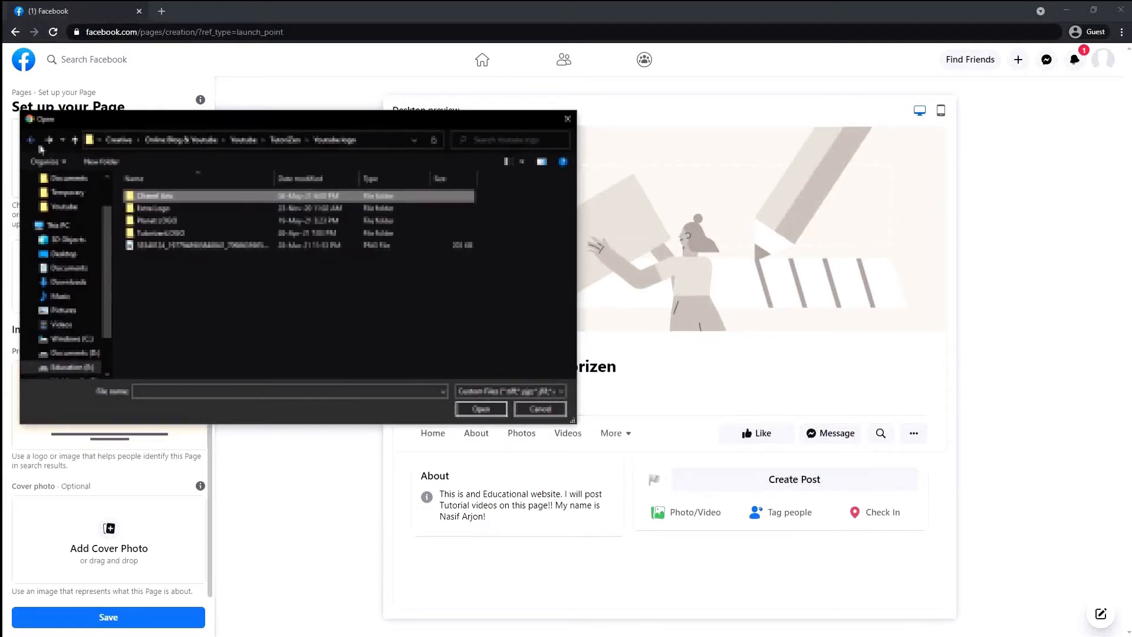
{"action": "double_click", "coordinate": [171, 199]}
{"action": "double_click", "coordinate": [204, 209]}
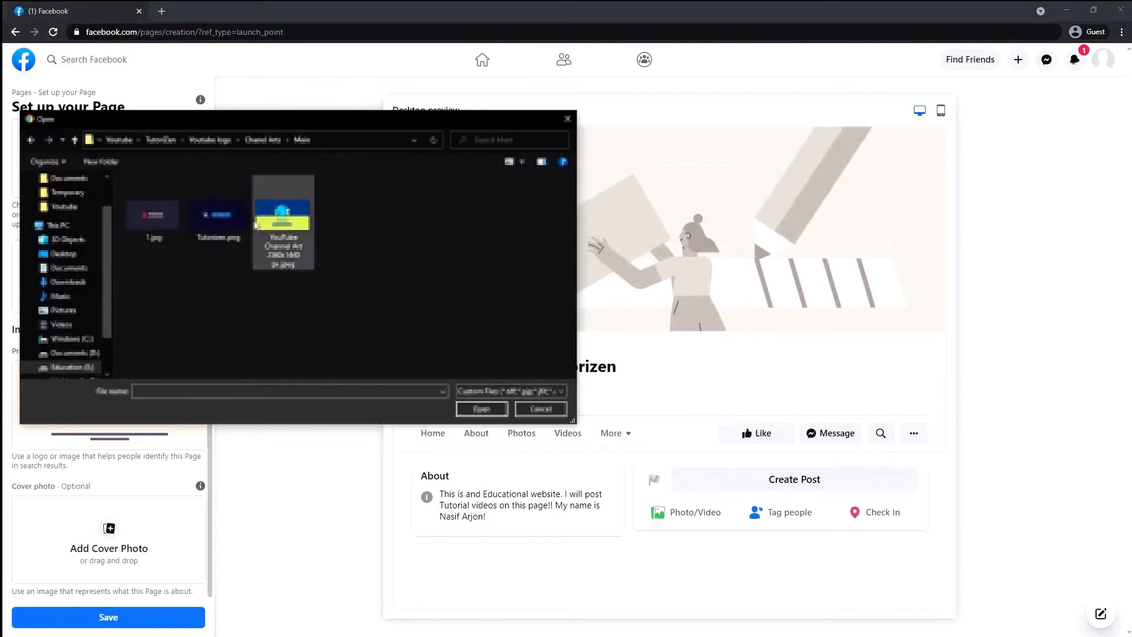
{"action": "left_click", "coordinate": [31, 145]}
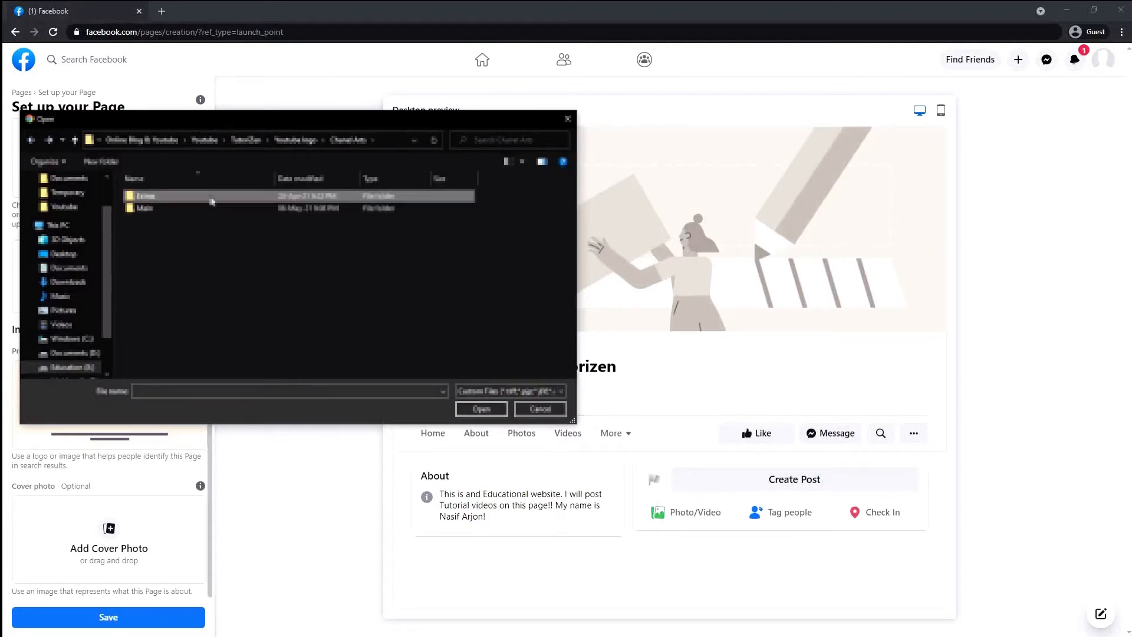
{"action": "double_click", "coordinate": [211, 194]}
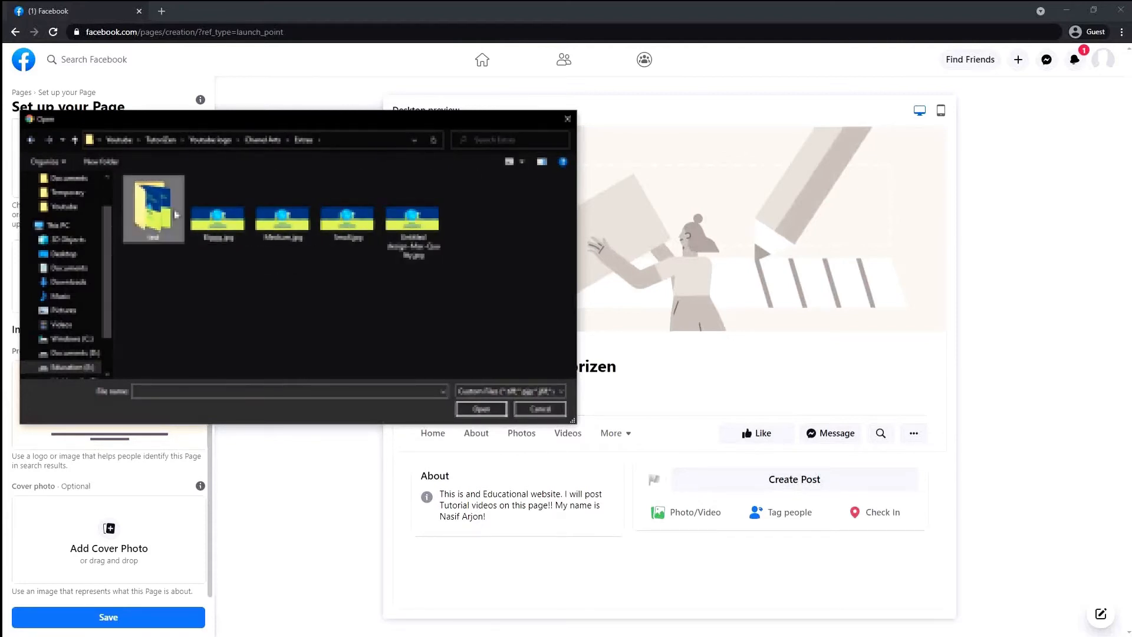
{"action": "double_click", "coordinate": [153, 209]}
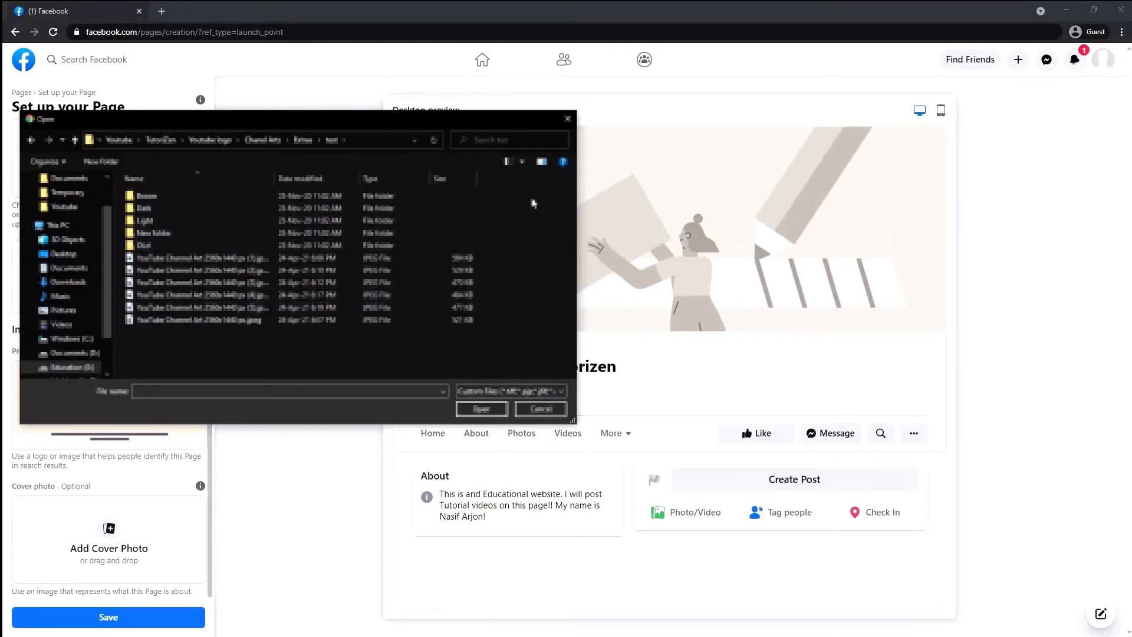
Switch to Extra large icons and upload the coffee image from the Brown folder as cover
{"action": "left_click", "coordinate": [523, 164]}
{"action": "left_click", "coordinate": [549, 62]}
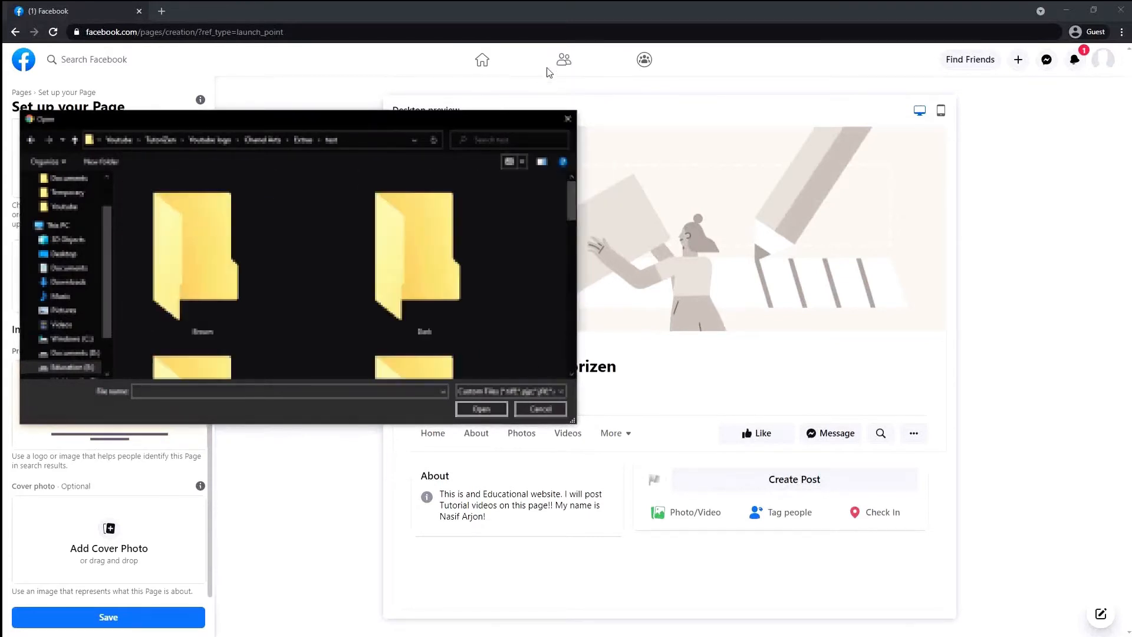
{"action": "scroll", "coordinate": [378, 247], "scroll_direction": "down", "scroll_amount": 5}
{"action": "scroll", "coordinate": [375, 248], "scroll_direction": "up", "scroll_amount": 5}
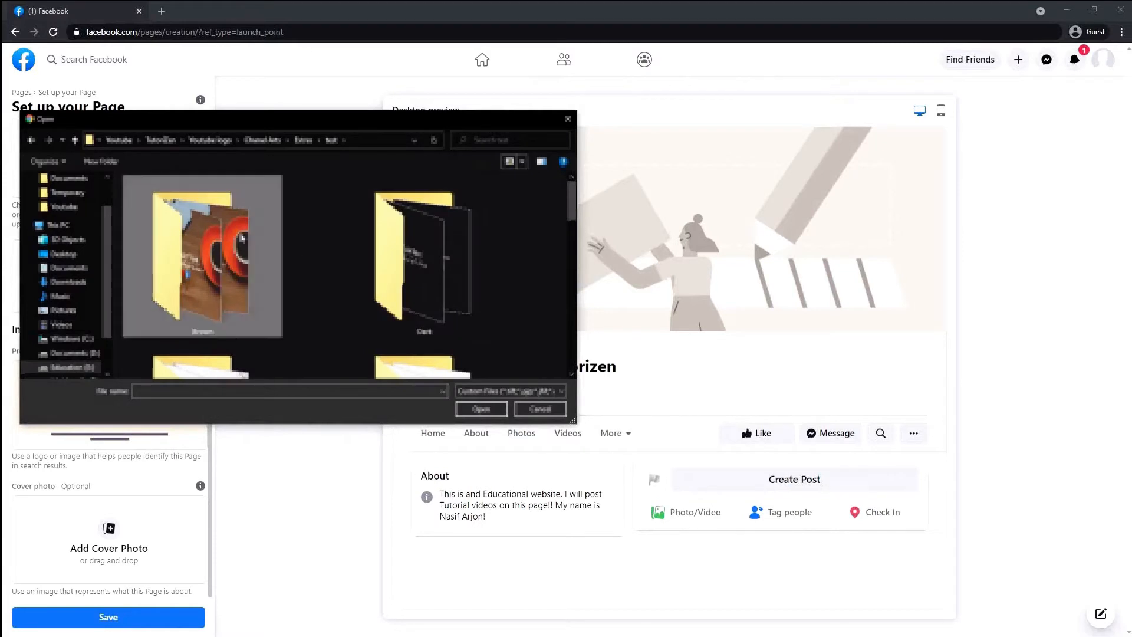
{"action": "double_click", "coordinate": [215, 265]}
{"action": "left_click", "coordinate": [211, 212]}
{"action": "double_click", "coordinate": [210, 212]}
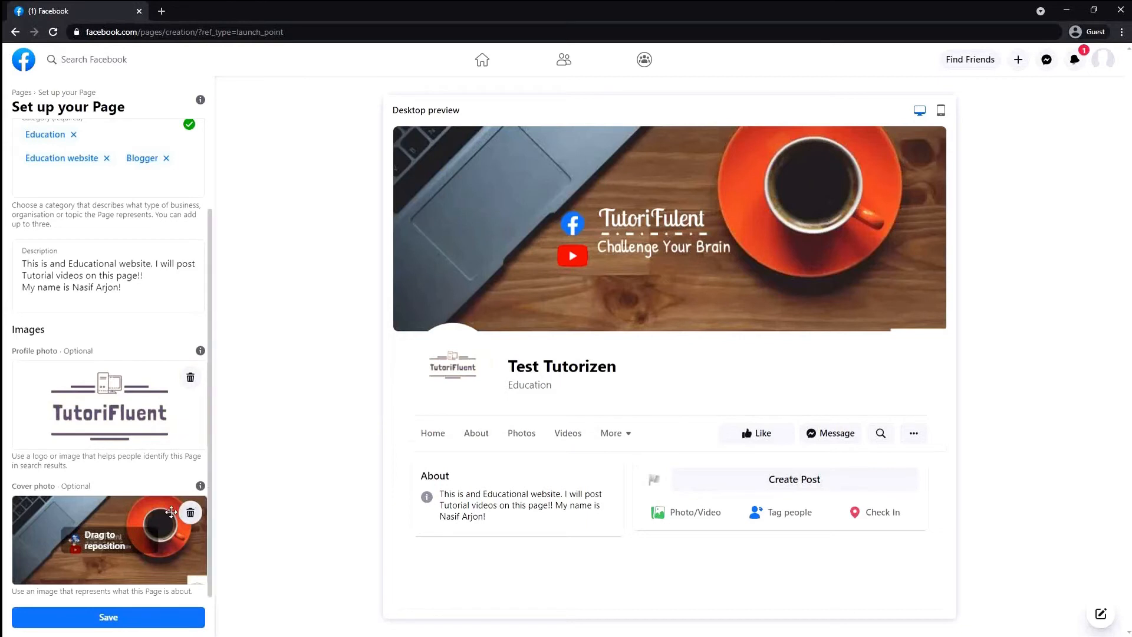
Reposition the cover photo so the logo shows, then save the Page
{"action": "left_click_drag", "start_coordinate": [170, 512], "coordinate": [162, 501]}
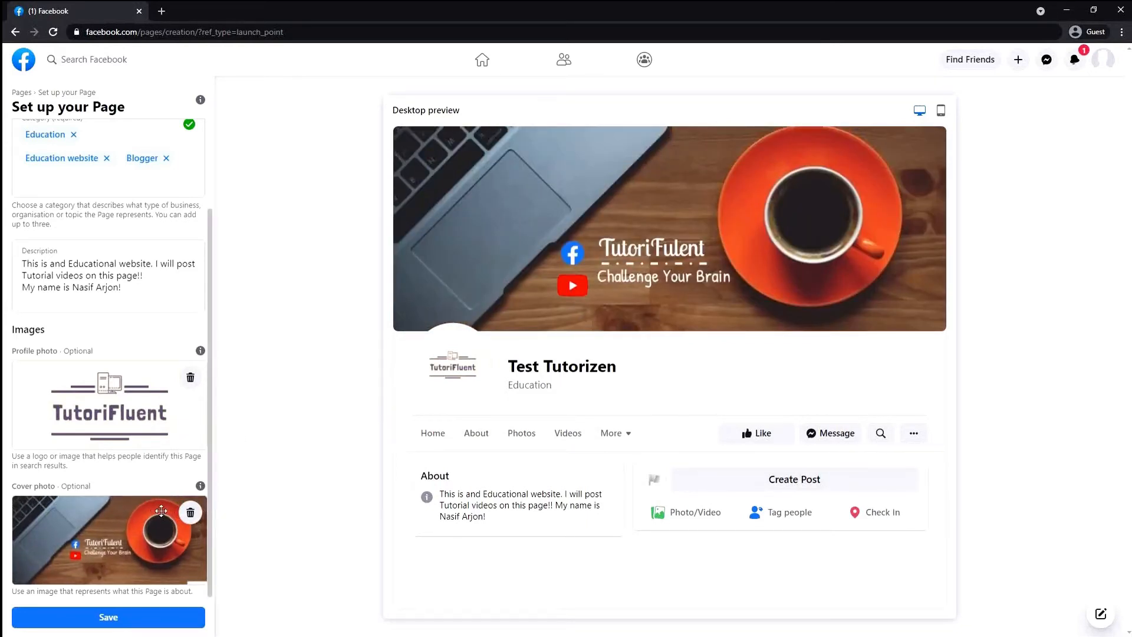
{"action": "left_click_drag", "start_coordinate": [160, 512], "coordinate": [162, 510]}
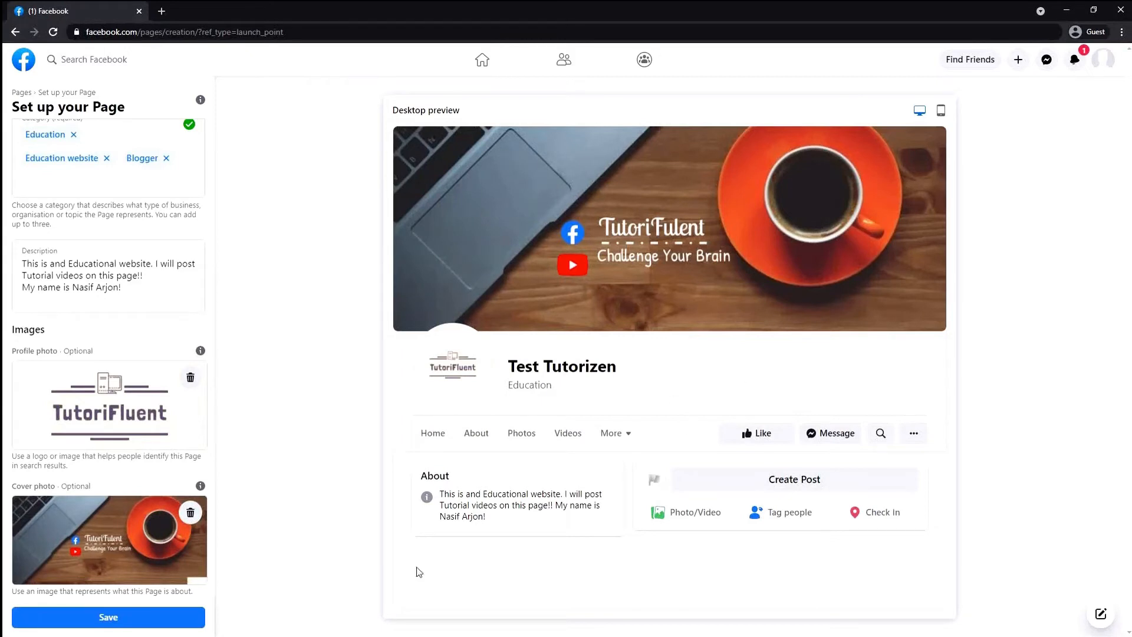
{"action": "left_click_drag", "start_coordinate": [169, 561], "coordinate": [166, 535]}
{"action": "left_click", "coordinate": [154, 615]}
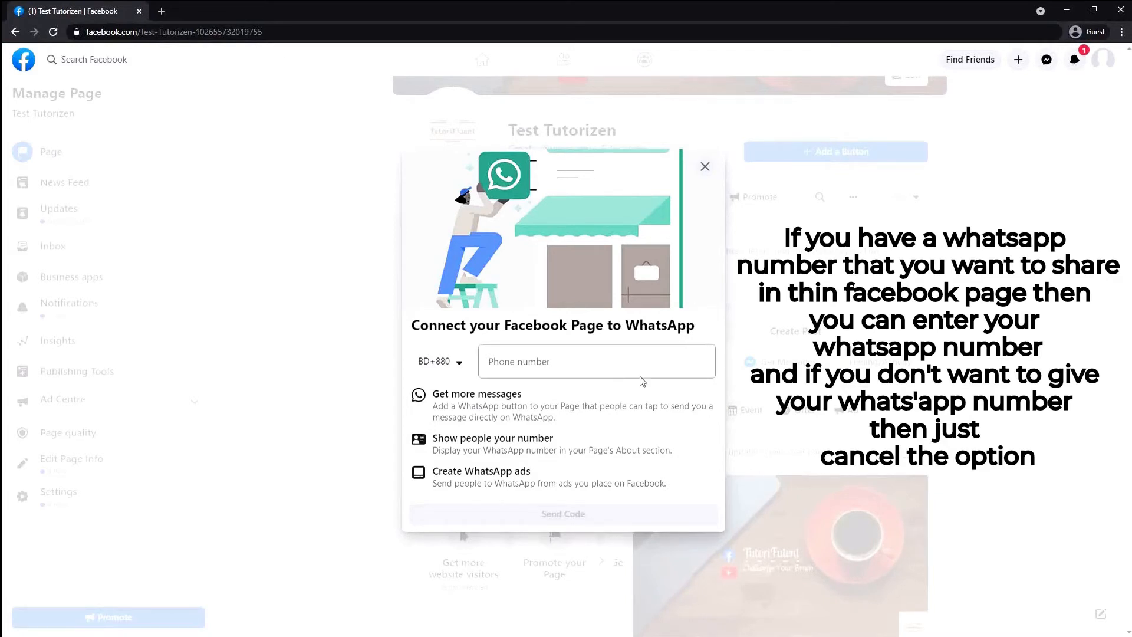
Decline connecting WhatsApp and leave its setup
{"action": "left_click", "coordinate": [625, 362]}
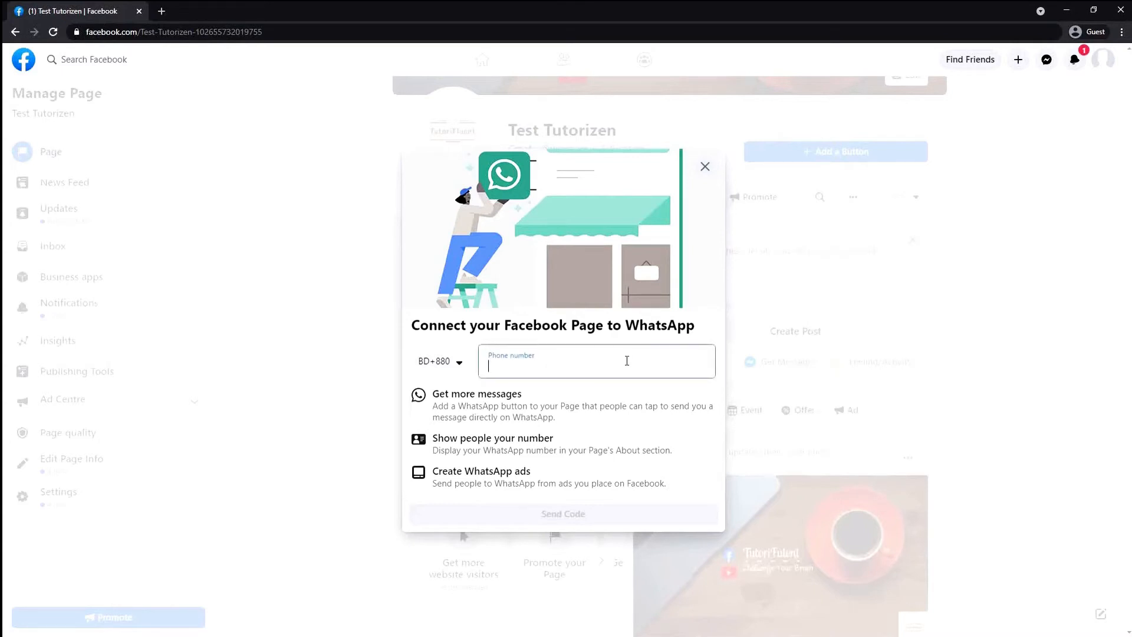
{"action": "left_click", "coordinate": [705, 167]}
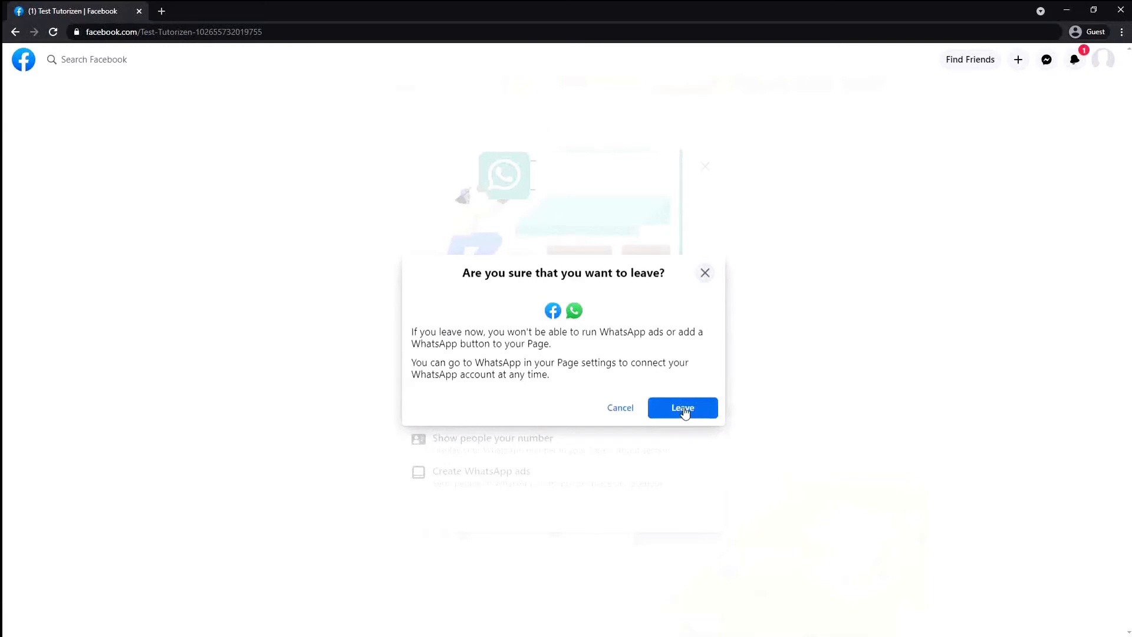
{"action": "left_click", "coordinate": [687, 409]}
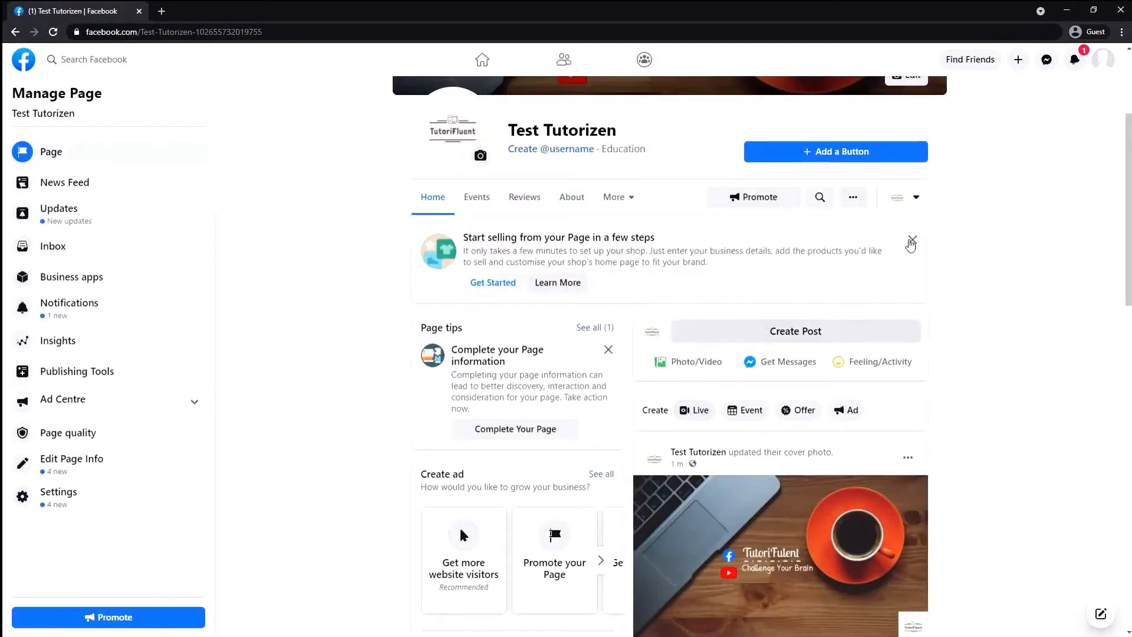
Dismiss the Start selling and Page tips suggestions and look over the Page home
{"action": "left_click", "coordinate": [912, 239]}
{"action": "scroll", "coordinate": [540, 205], "scroll_direction": "up", "scroll_amount": 3}
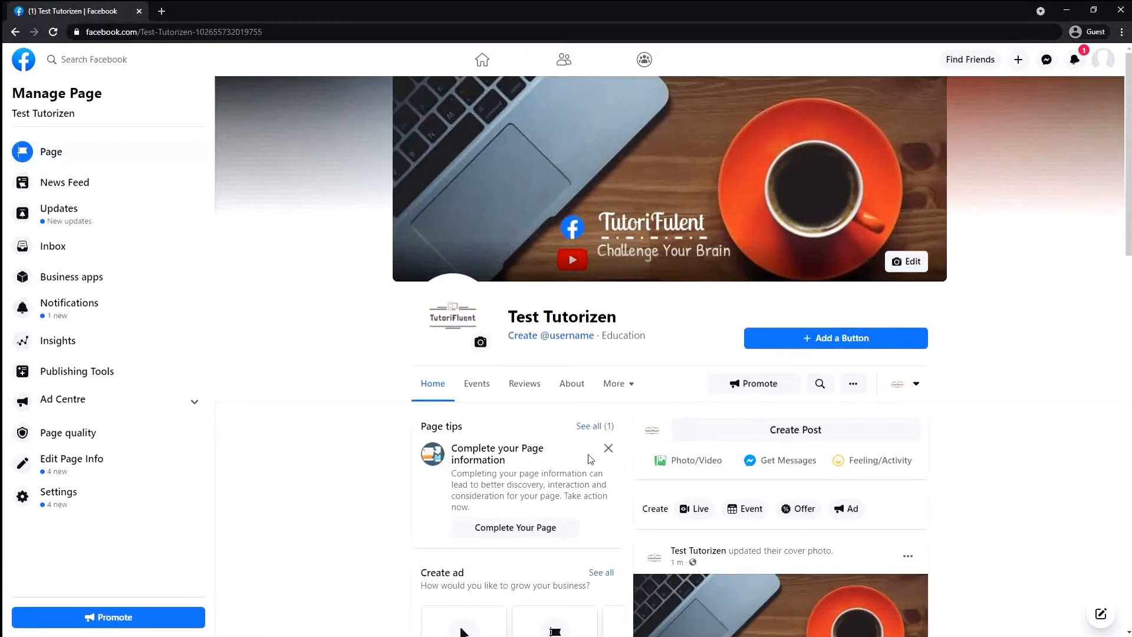
{"action": "left_click", "coordinate": [608, 448]}
{"action": "scroll", "coordinate": [458, 478], "scroll_direction": "down", "scroll_amount": 4}
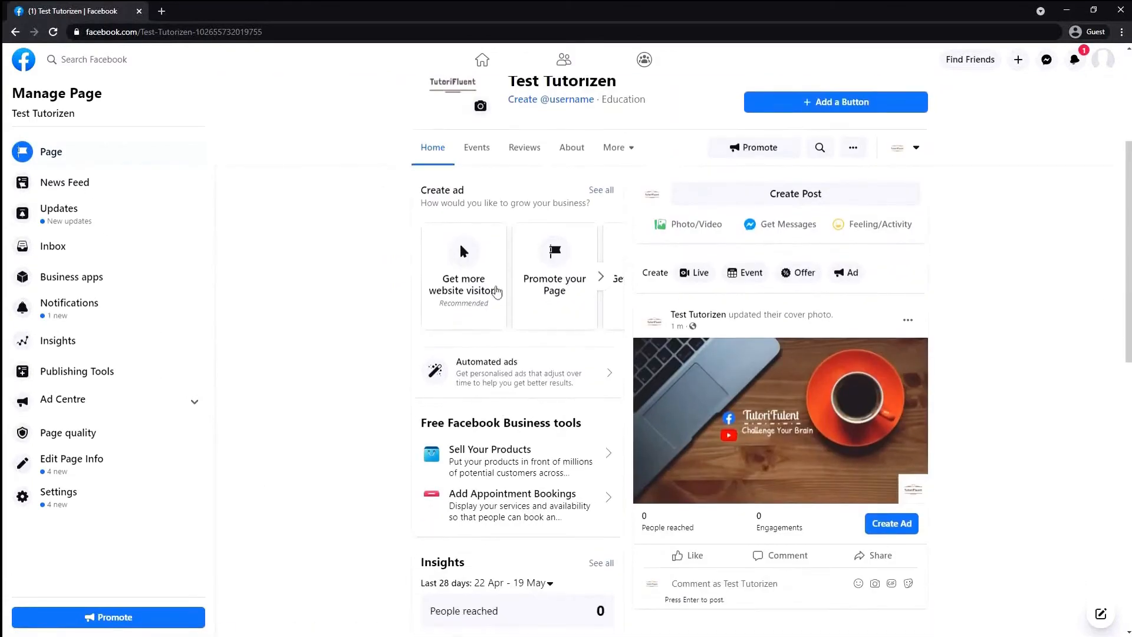
{"action": "scroll", "coordinate": [497, 291], "scroll_direction": "down", "scroll_amount": 3}
{"action": "scroll", "coordinate": [619, 429], "scroll_direction": "down", "scroll_amount": 2}
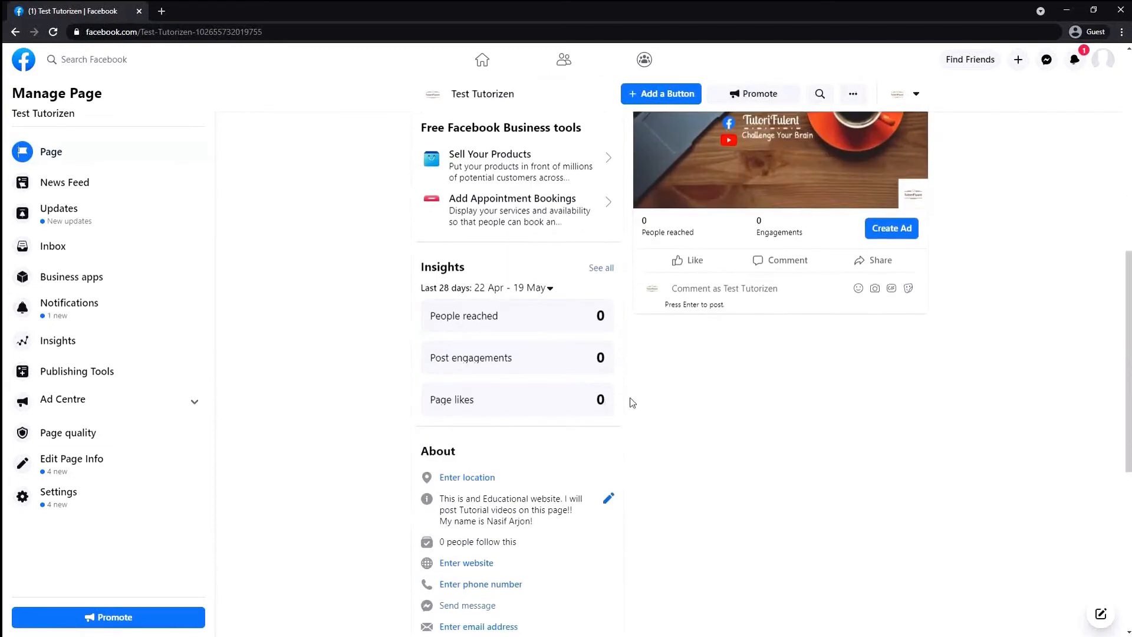
{"action": "scroll", "coordinate": [564, 424], "scroll_direction": "down", "scroll_amount": 2}
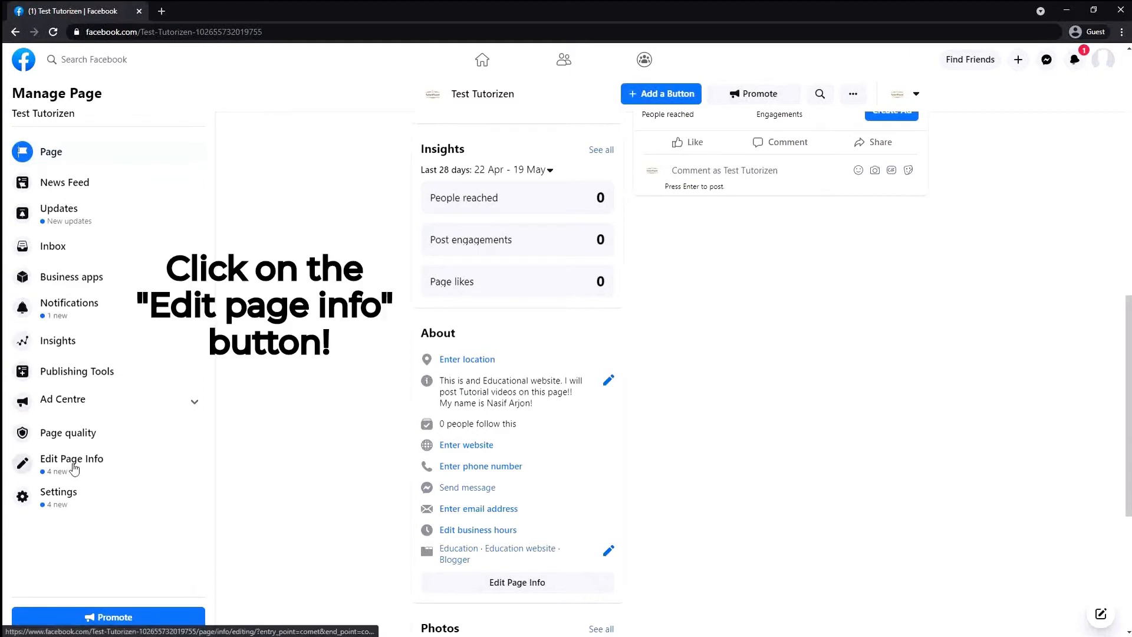
In Edit Page Info, tick 'My Page doesn't have a phone number' under Contact
{"action": "left_click", "coordinate": [146, 471]}
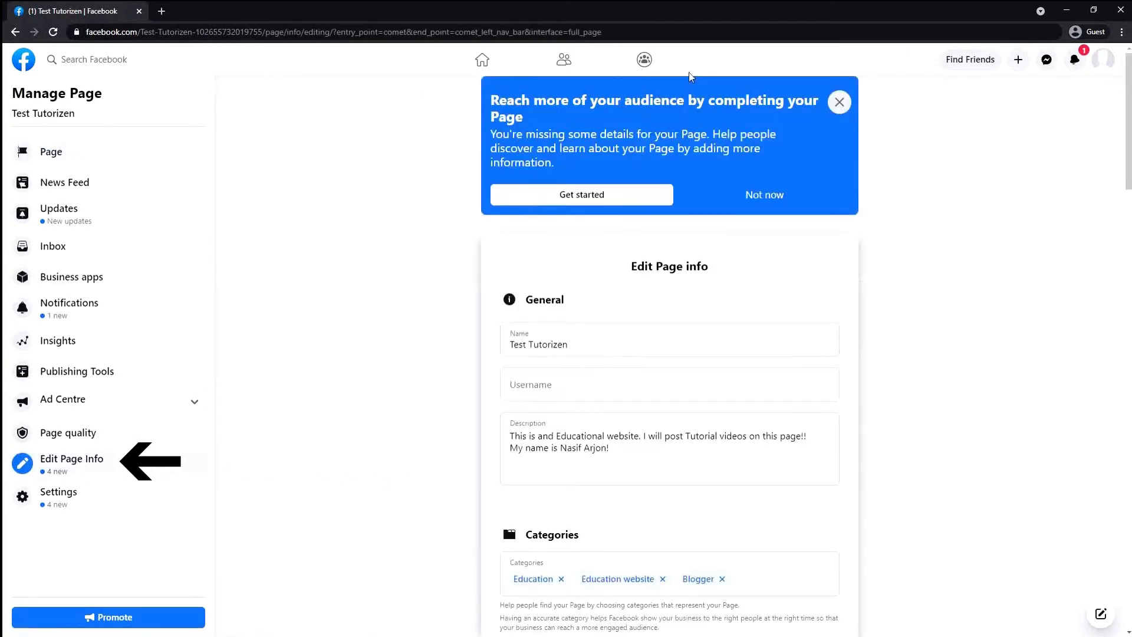
{"action": "left_click", "coordinate": [839, 102]}
{"action": "left_click", "coordinate": [524, 303]}
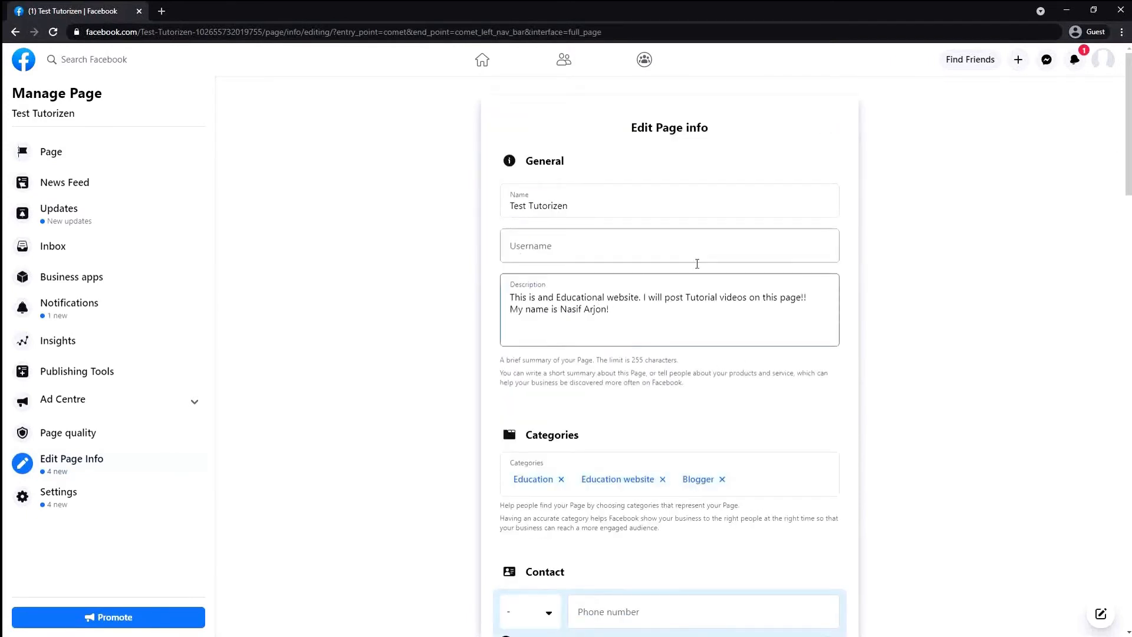
{"action": "scroll", "coordinate": [619, 429], "scroll_direction": "down", "scroll_amount": 4}
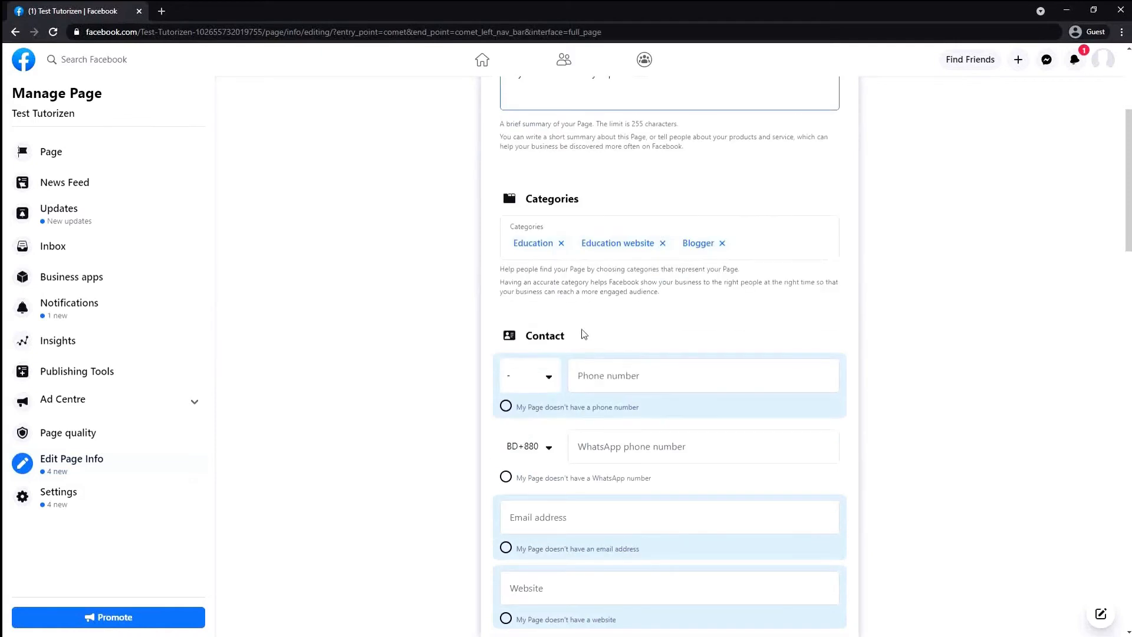
{"action": "left_click", "coordinate": [701, 395]}
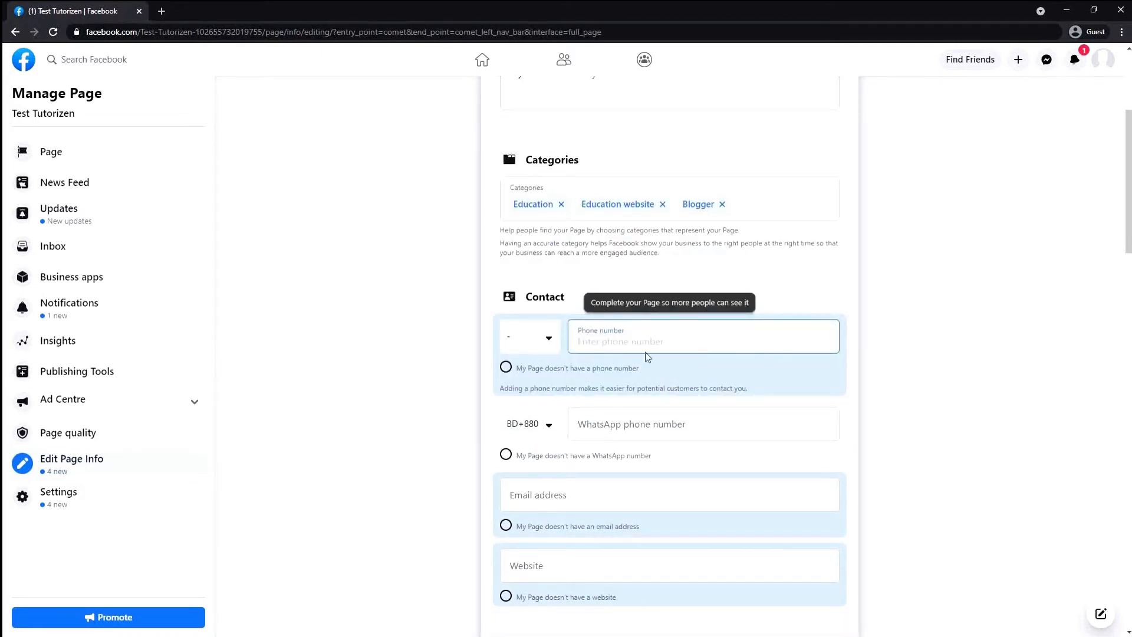
{"action": "scroll", "coordinate": [689, 460], "scroll_direction": "down", "scroll_amount": 2}
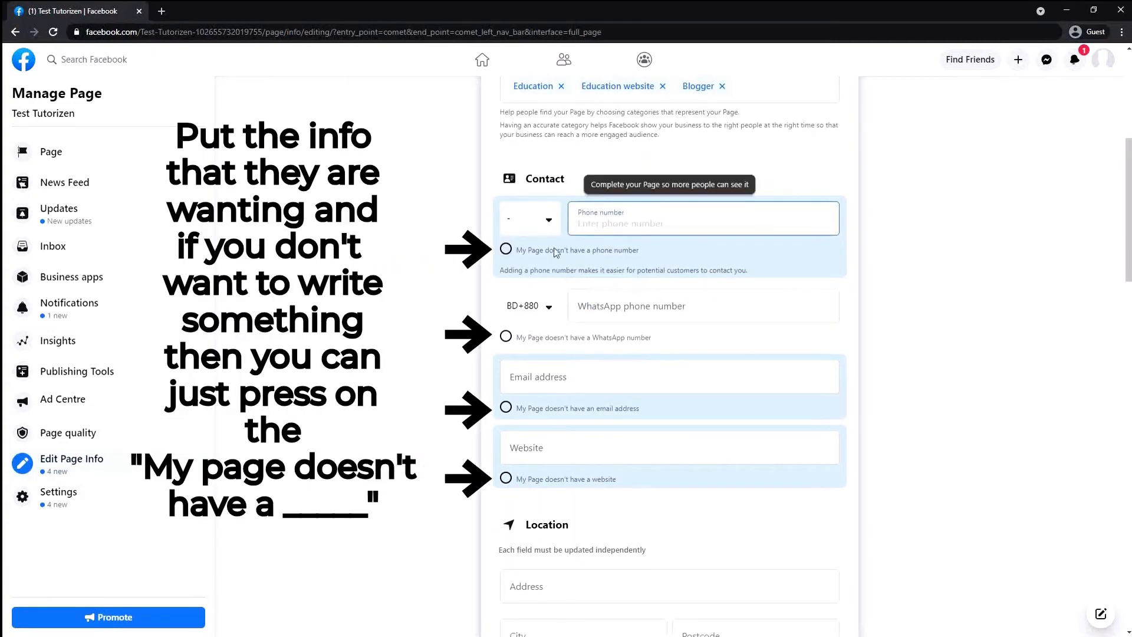
{"action": "left_click", "coordinate": [506, 248]}
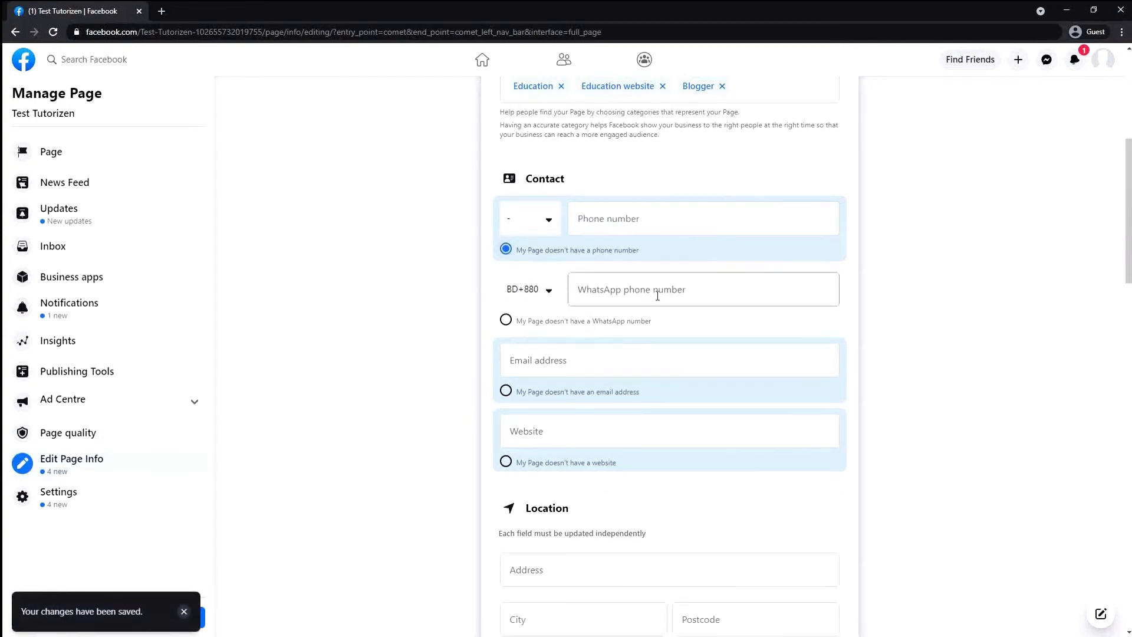
Mark the Page as having no WhatsApp number and enter the Page's contact email
{"action": "left_click", "coordinate": [505, 319]}
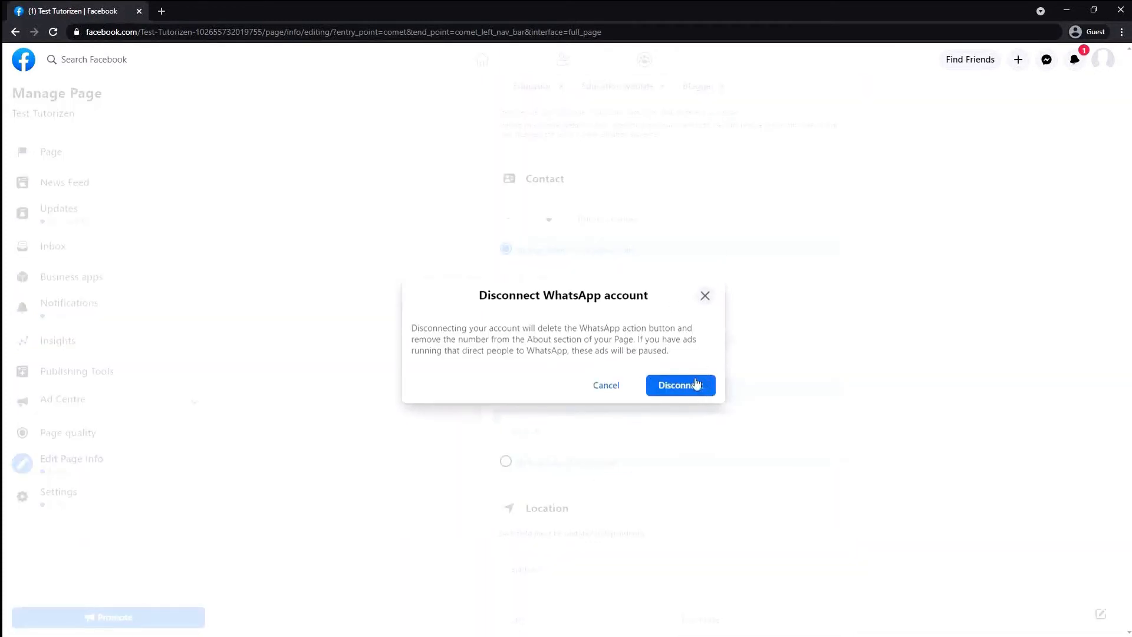
{"action": "left_click", "coordinate": [695, 385]}
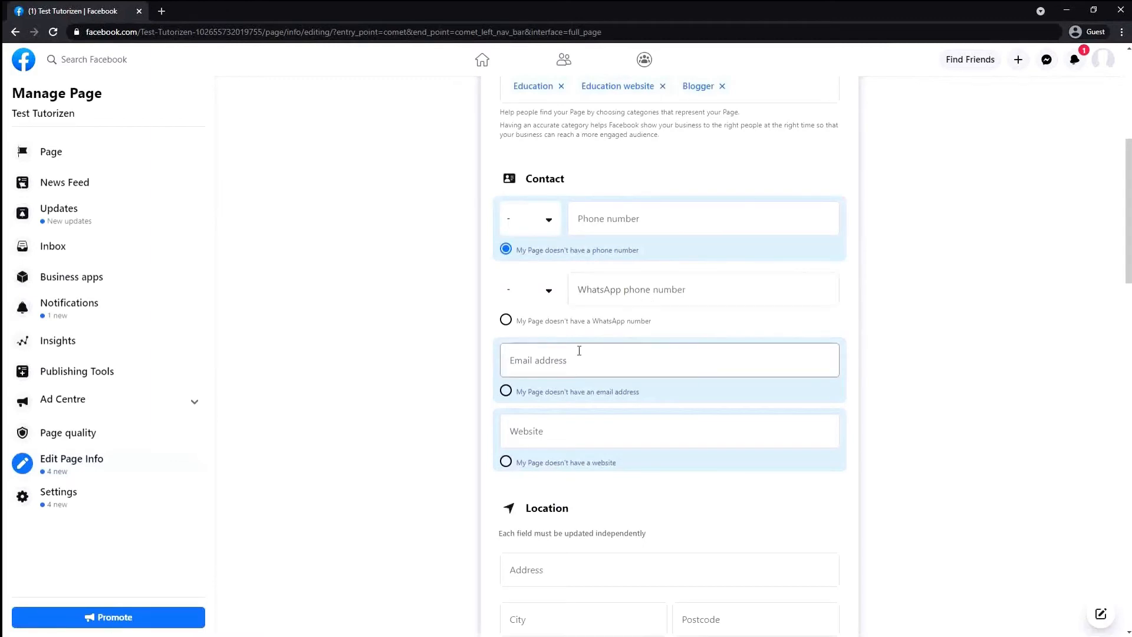
{"action": "left_click", "coordinate": [560, 361]}
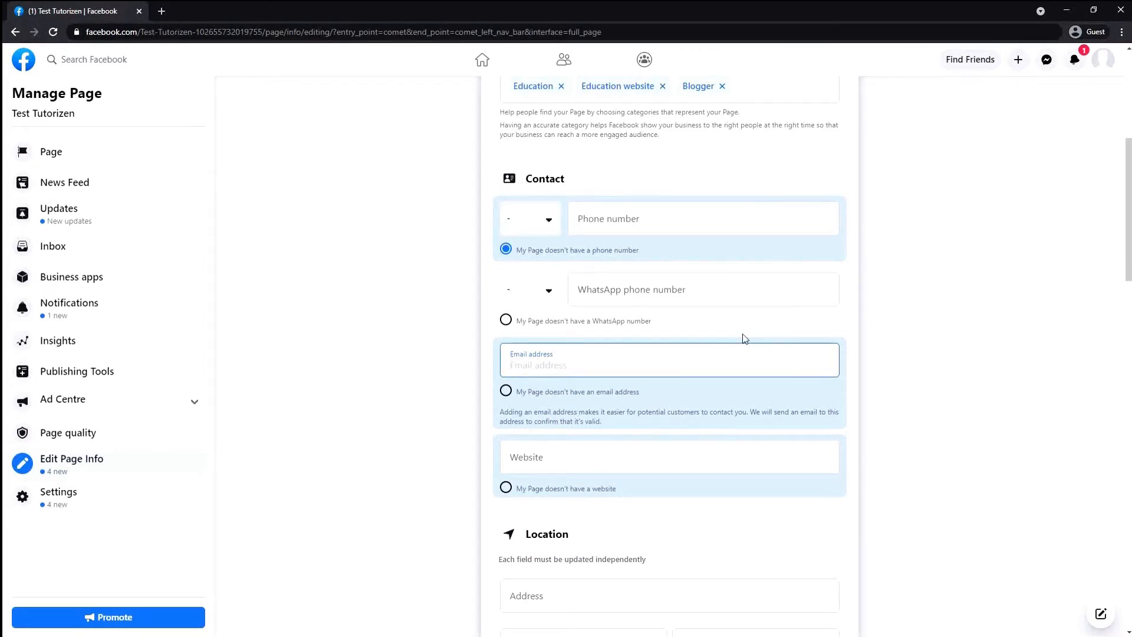
{"action": "type", "text": "cont"}
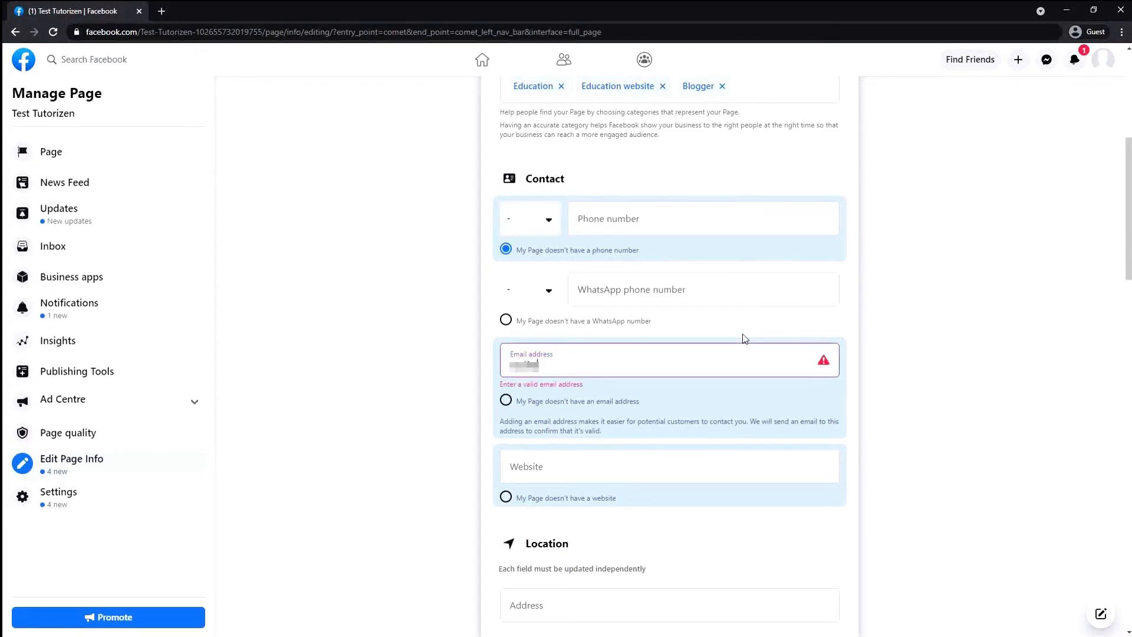
{"action": "type", "text": "********ail.com"}
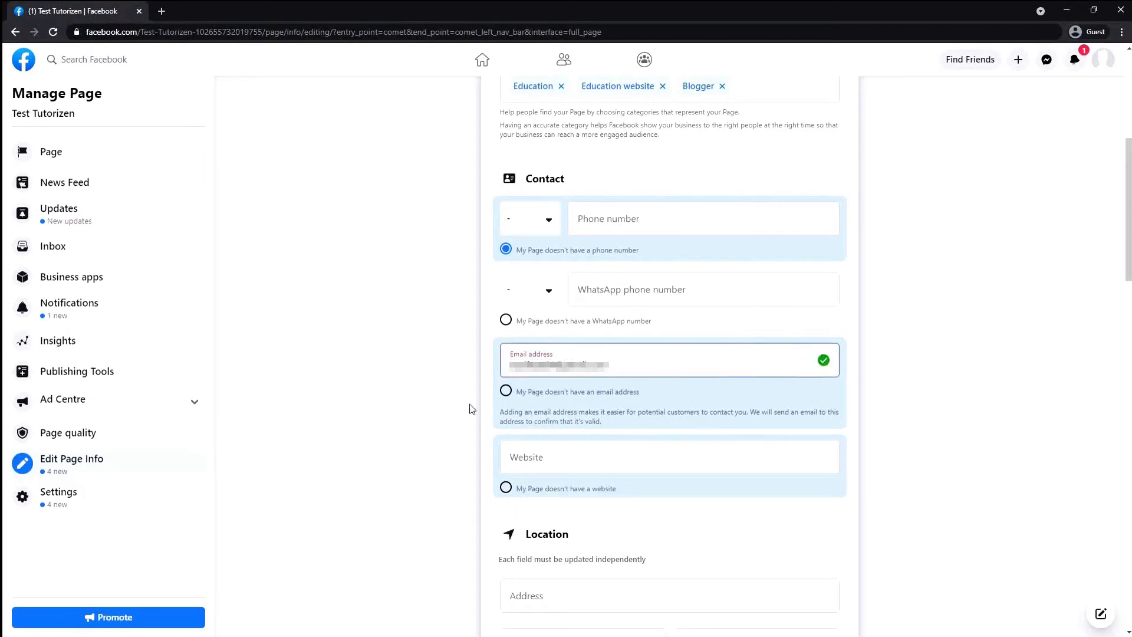
{"action": "left_click", "coordinate": [663, 451]}
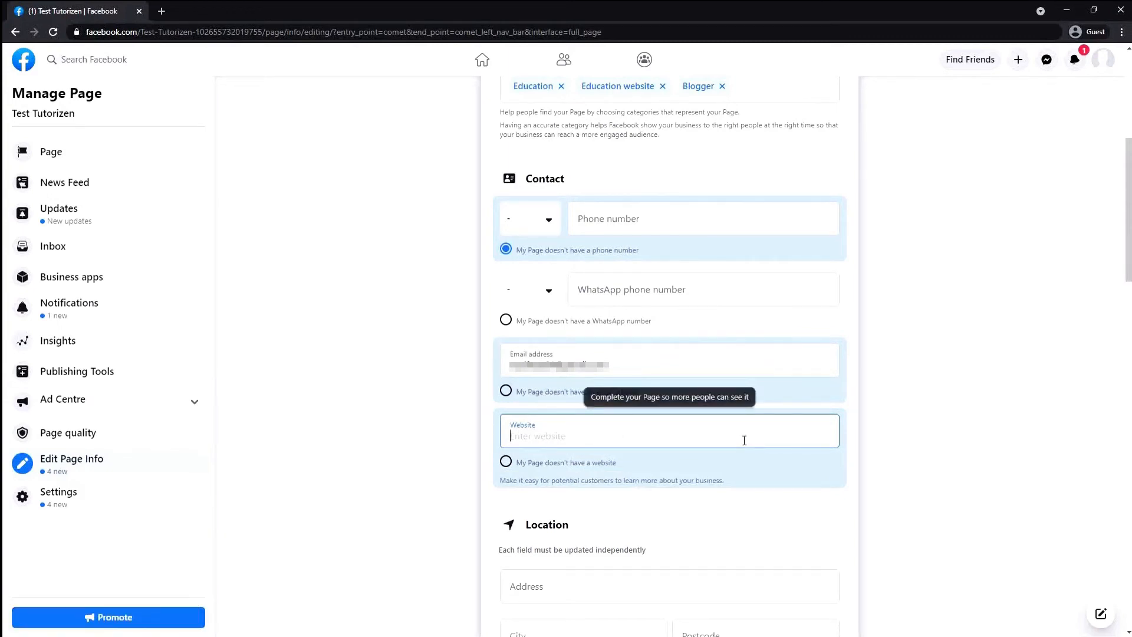
{"action": "type", "text": "https://facebo"}
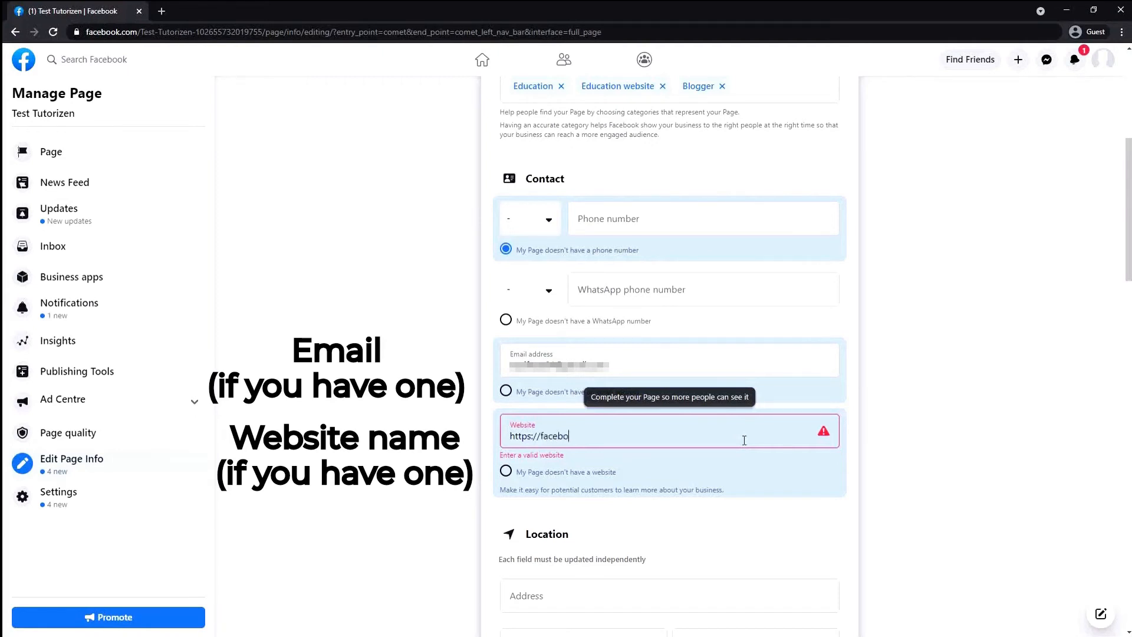
{"action": "type", "text": "ok/tutorizen"}
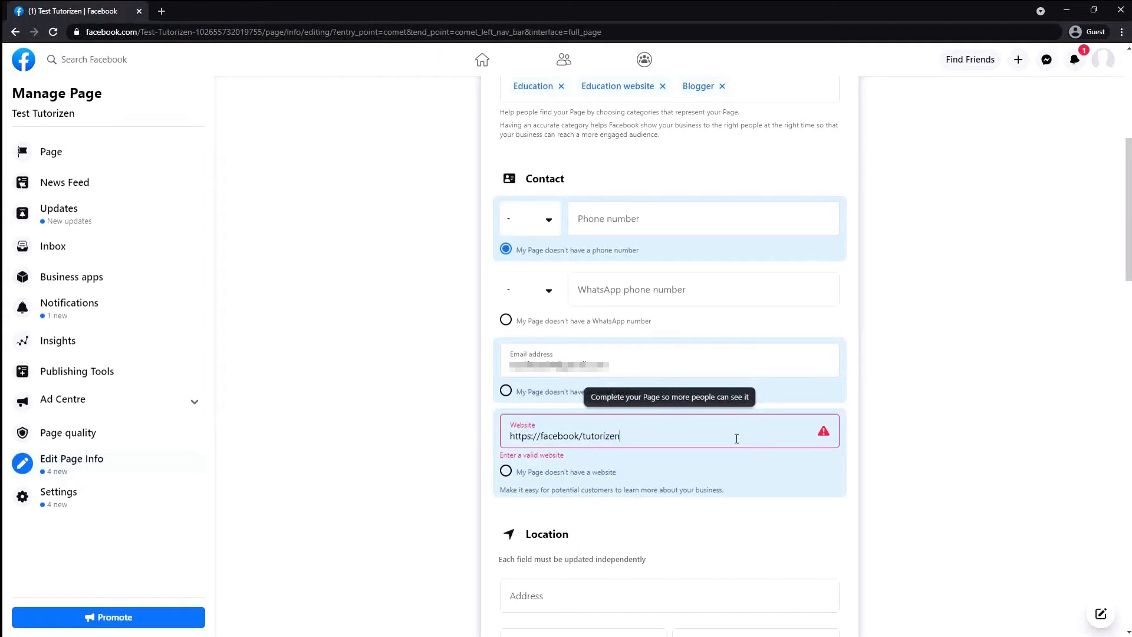
{"action": "left_click", "coordinate": [735, 522]}
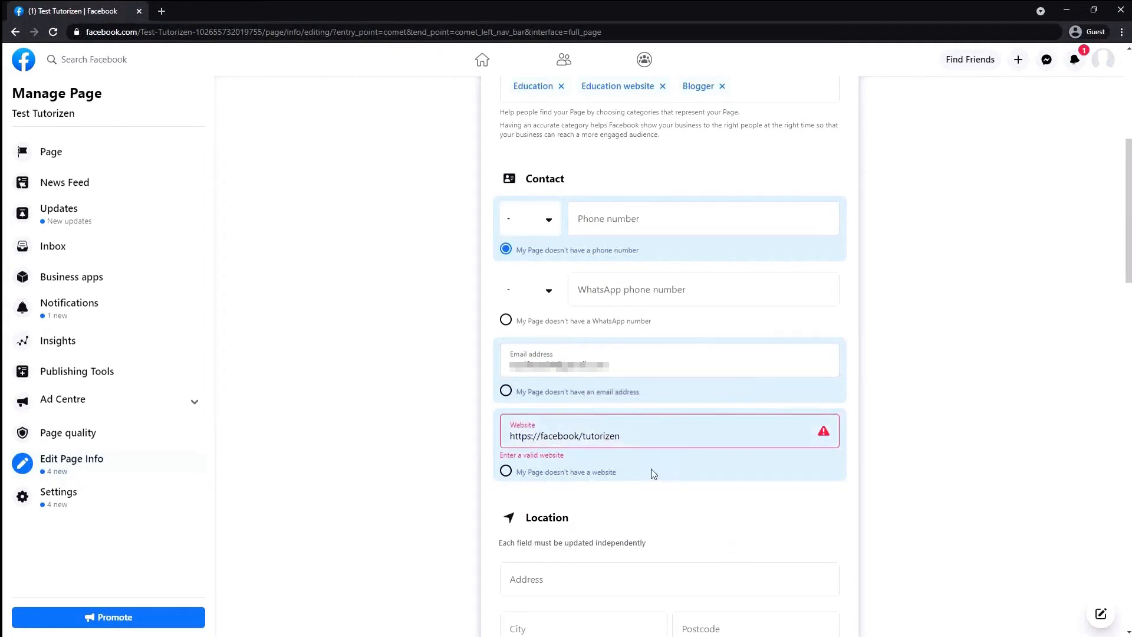
{"action": "left_click", "coordinate": [715, 437]}
{"action": "left_click", "coordinate": [790, 484]}
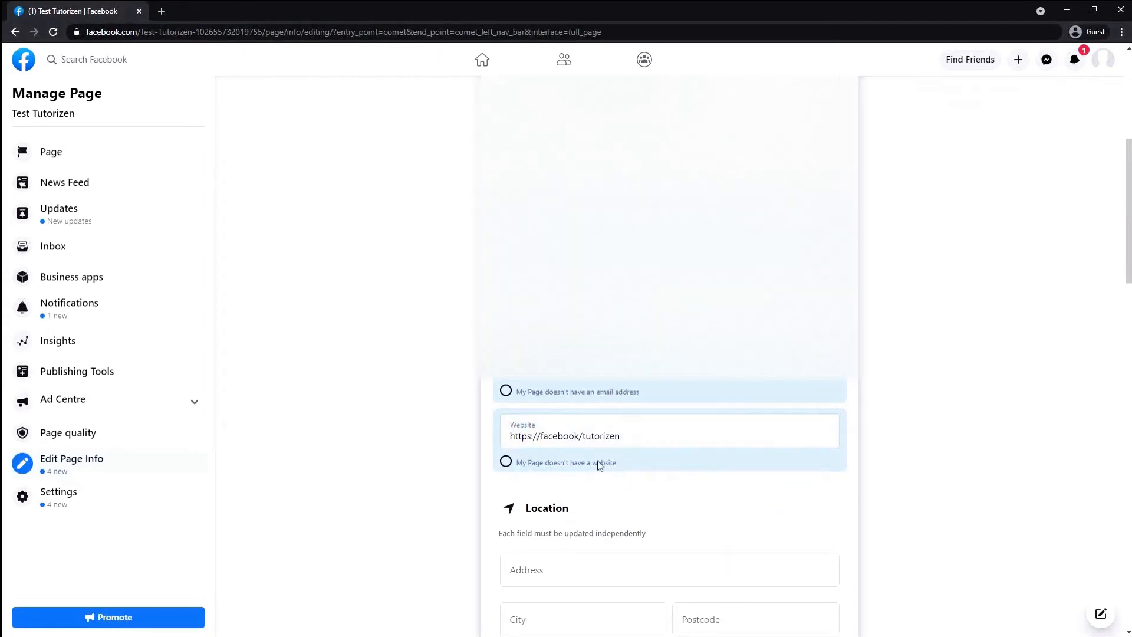
Tick 'My Page doesn't have a location' in the location section
{"action": "scroll", "coordinate": [622, 462], "scroll_direction": "down", "scroll_amount": 3}
{"action": "scroll", "coordinate": [559, 408], "scroll_direction": "up", "scroll_amount": 1}
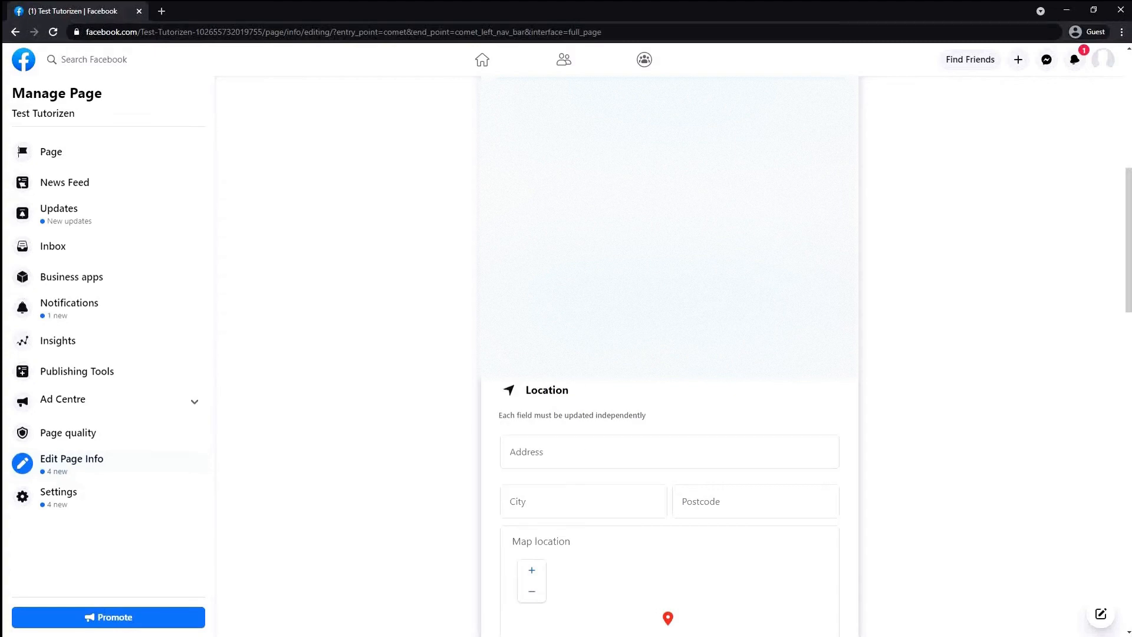
{"action": "left_click", "coordinate": [654, 304]}
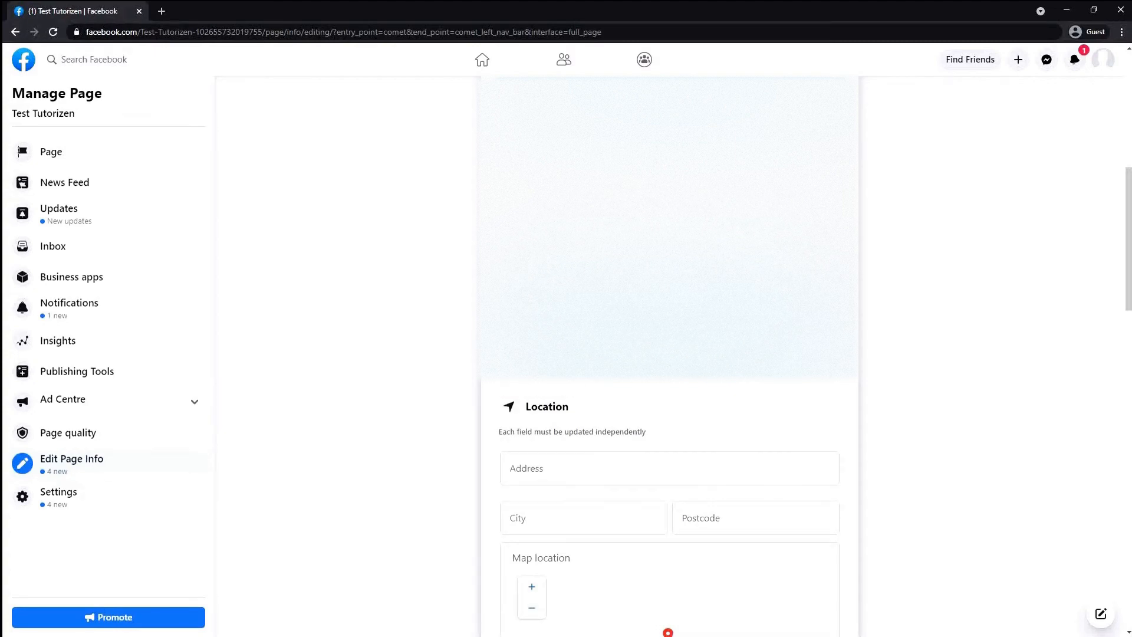
{"action": "scroll", "coordinate": [613, 389], "scroll_direction": "down", "scroll_amount": 3}
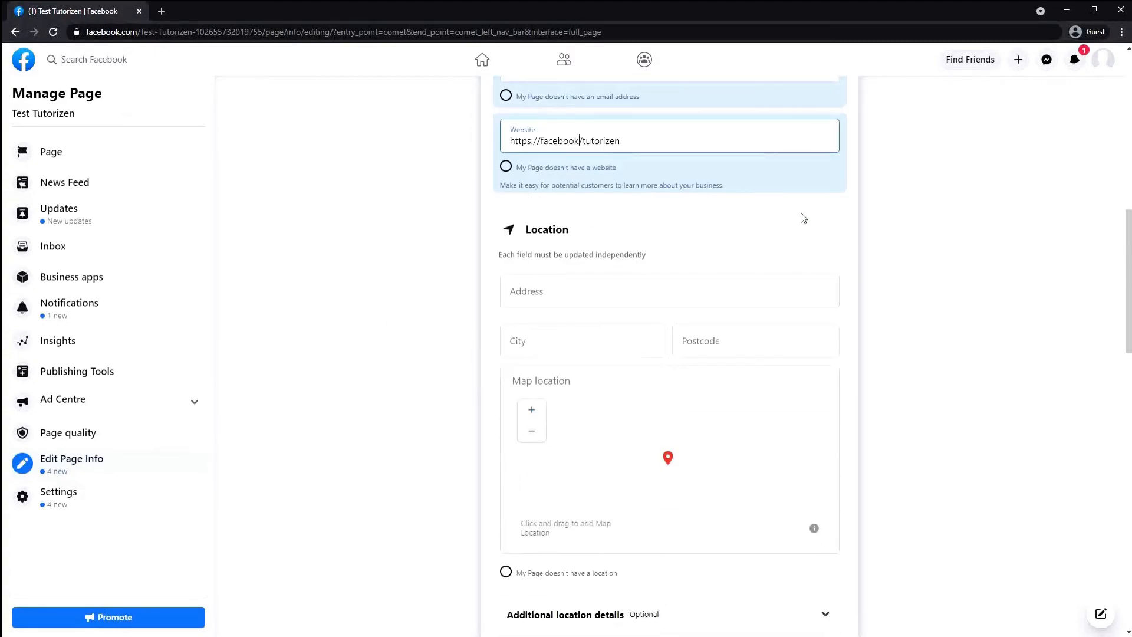
{"action": "scroll", "coordinate": [657, 249], "scroll_direction": "down", "scroll_amount": 1}
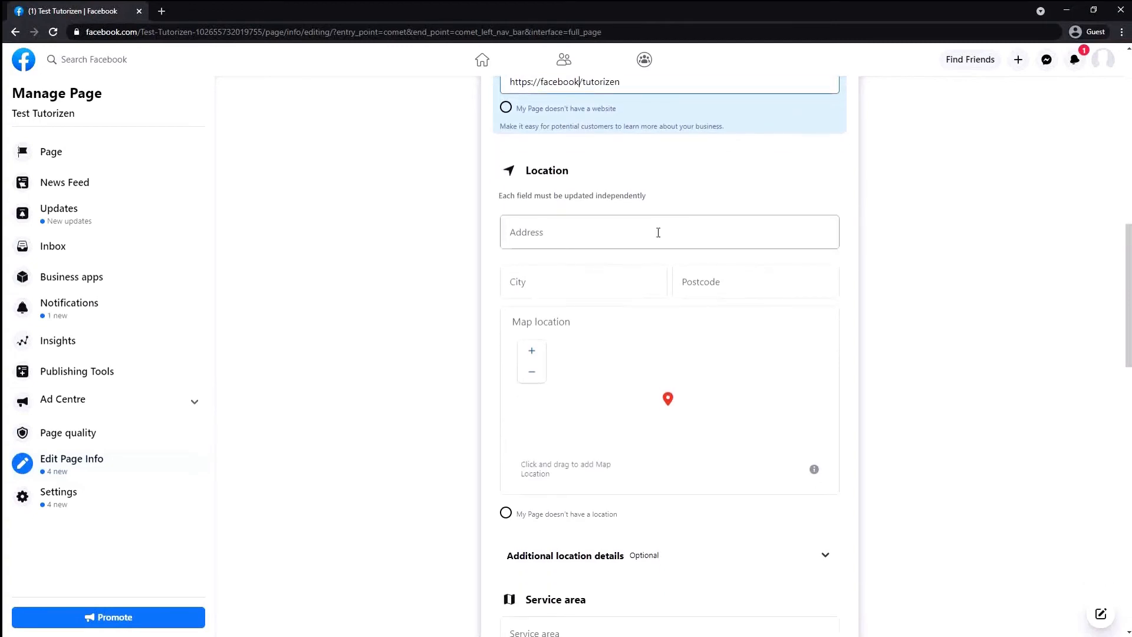
{"action": "left_click", "coordinate": [589, 237]}
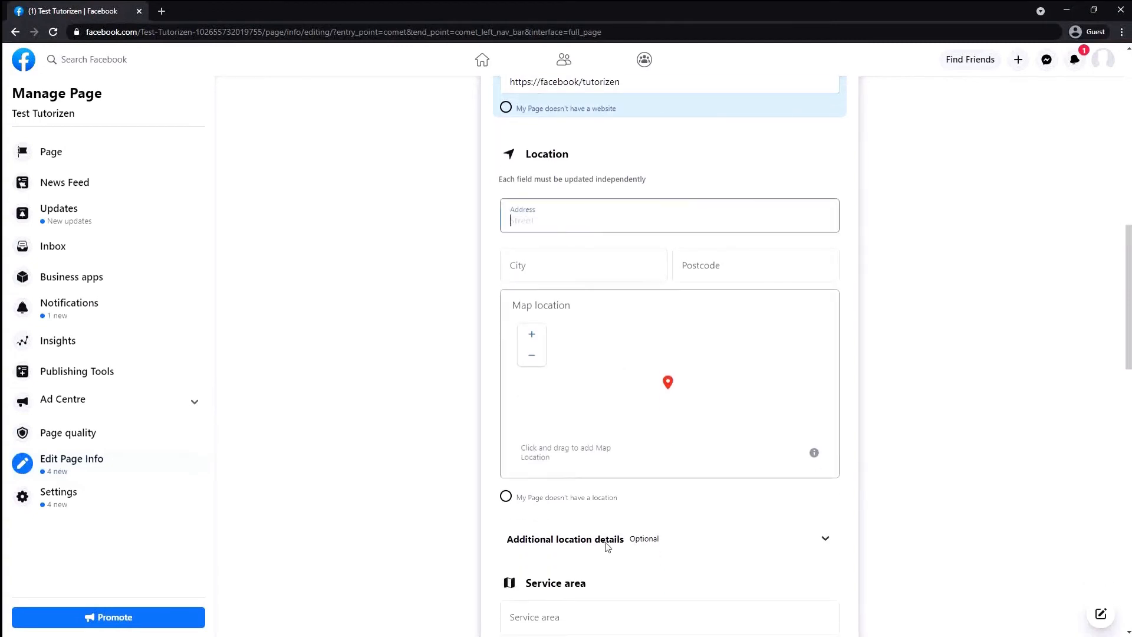
{"action": "left_click", "coordinate": [506, 497]}
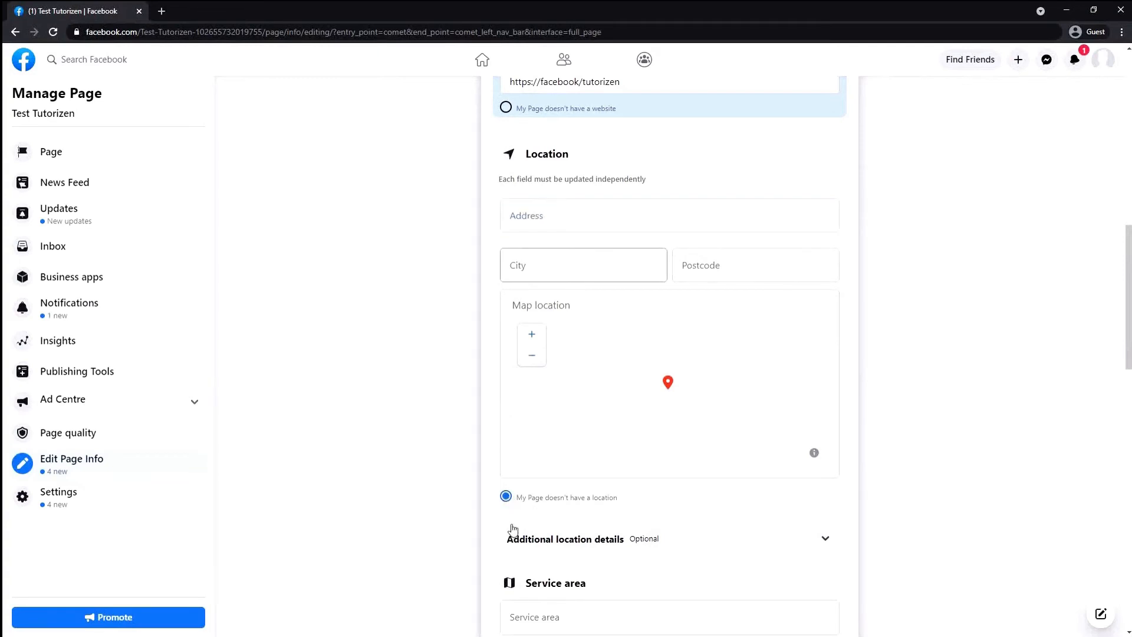
Answer No to a physical venue, No to travelling to customers, and Yes to buying online
{"action": "scroll", "coordinate": [589, 472], "scroll_direction": "down", "scroll_amount": 3}
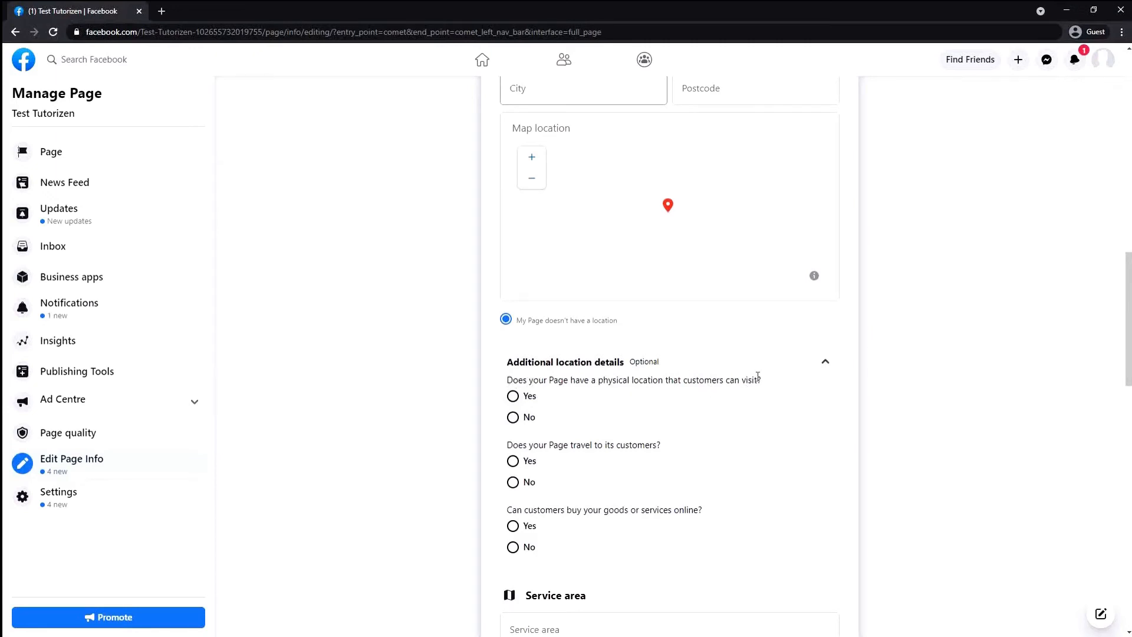
{"action": "left_click", "coordinate": [513, 417]}
{"action": "left_click", "coordinate": [512, 482]}
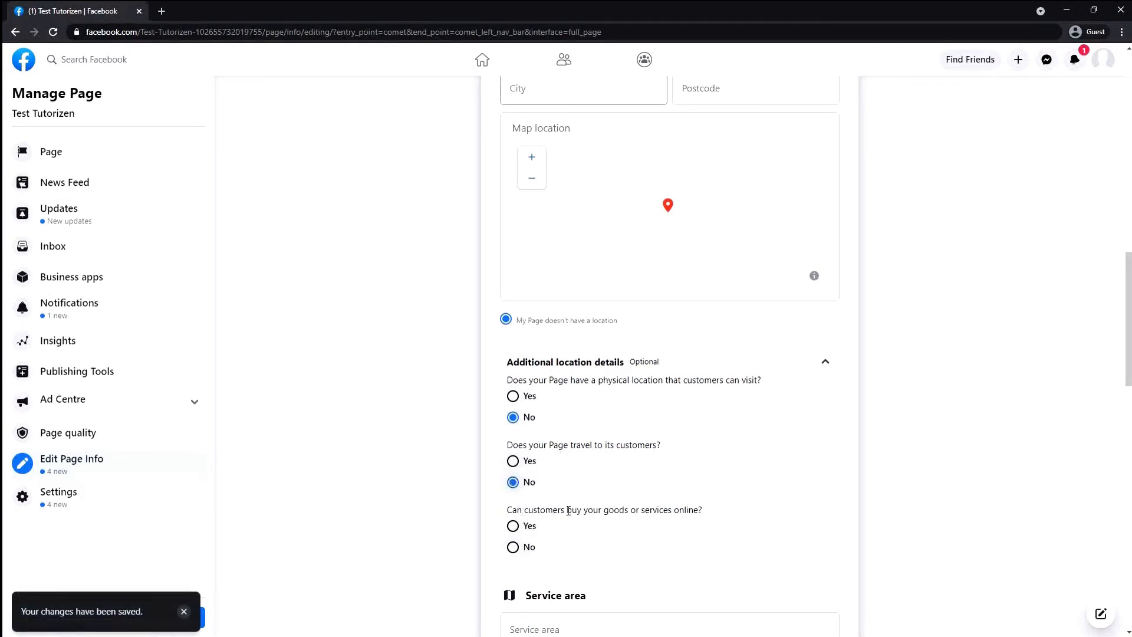
{"action": "left_click", "coordinate": [513, 525]}
{"action": "scroll", "coordinate": [581, 480], "scroll_direction": "down", "scroll_amount": 3}
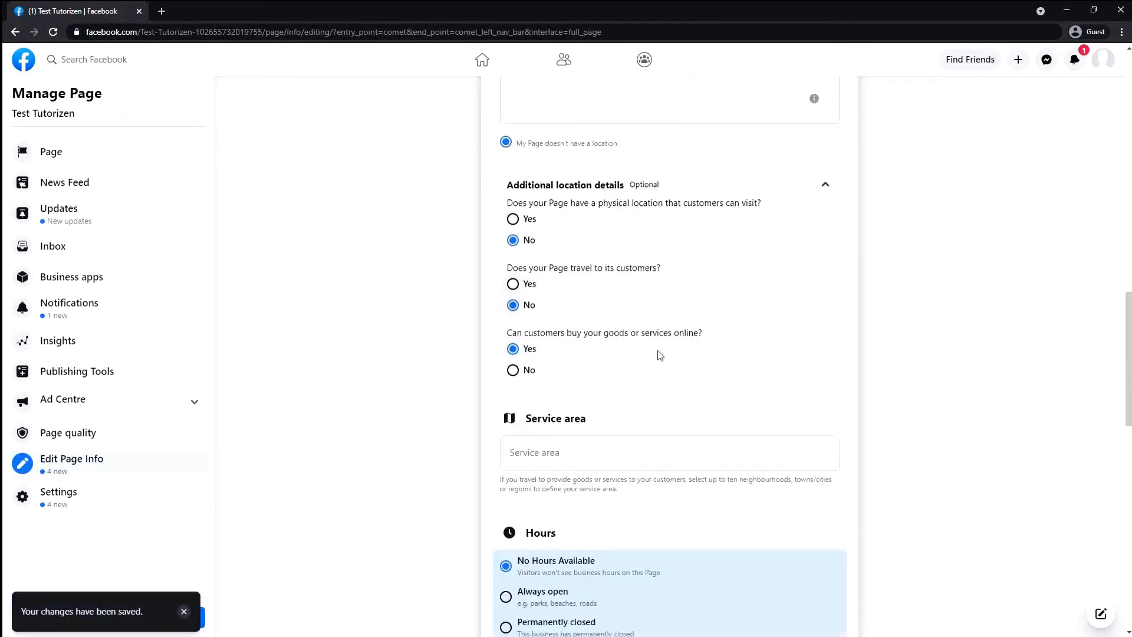
Search Bangladesh in Service area and add 'Dhaka, Dhaka Division, Bangladesh'
{"action": "left_click", "coordinate": [662, 454]}
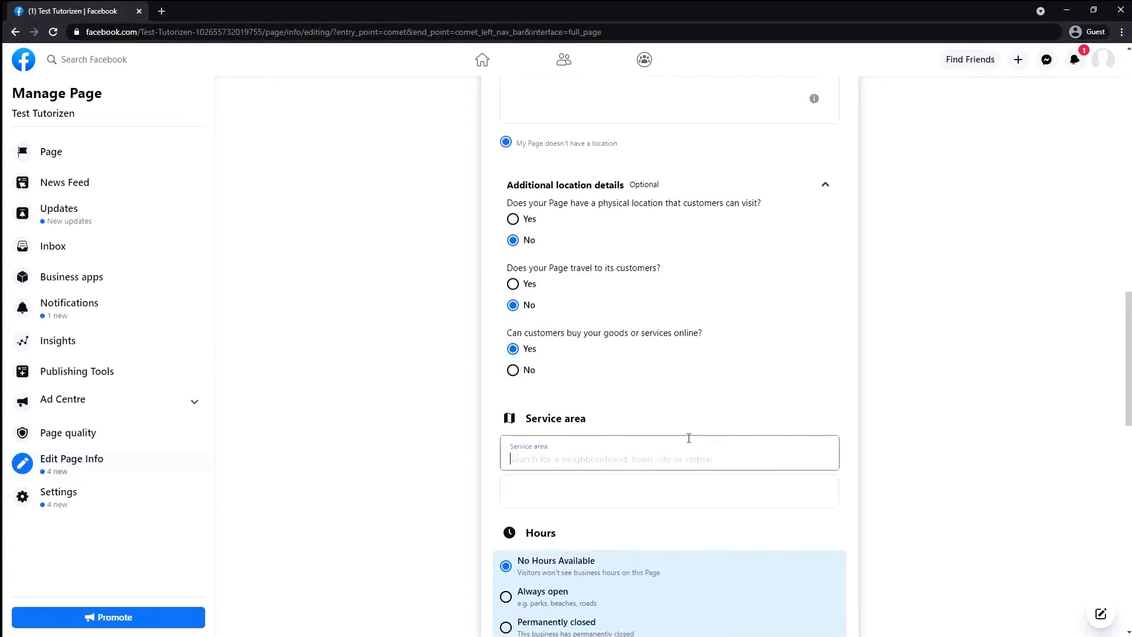
{"action": "type", "text": "BAnglades"}
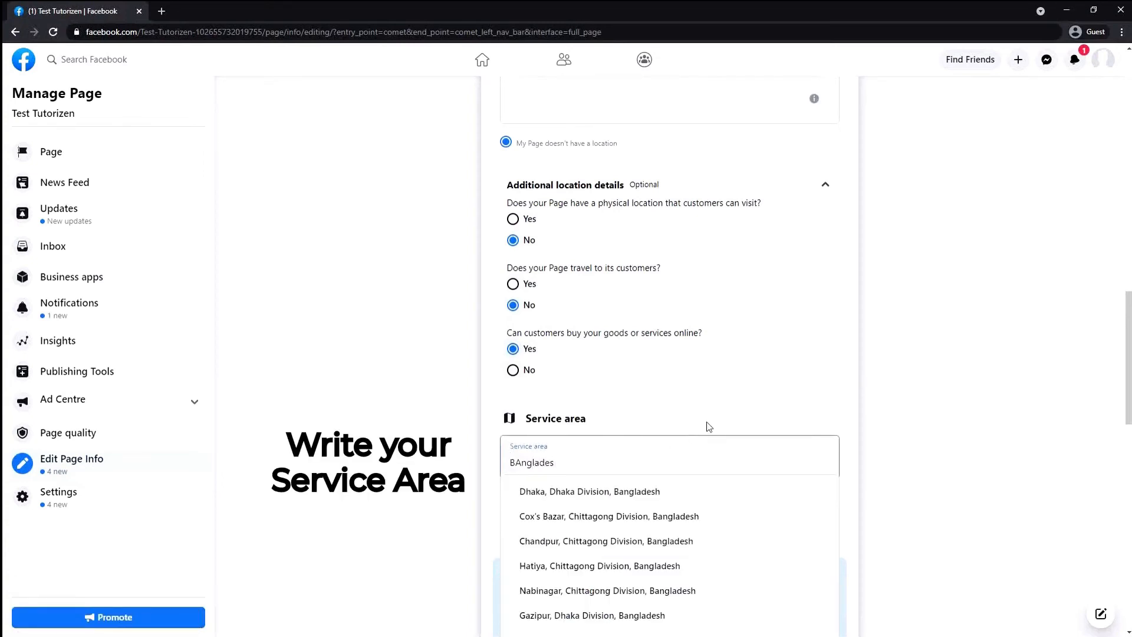
{"action": "key", "text": "BackSpace"}
{"action": "key", "text": "BackSpace"}
{"action": "key", "text": "BackSpace"}
{"action": "key", "text": "BackSpace"}
{"action": "key", "text": "BackSpace"}
{"action": "key", "text": "BackSpace"}
{"action": "key", "text": "BackSpace"}
{"action": "key", "text": "BackSpace"}
{"action": "key", "text": "BackSpace"}
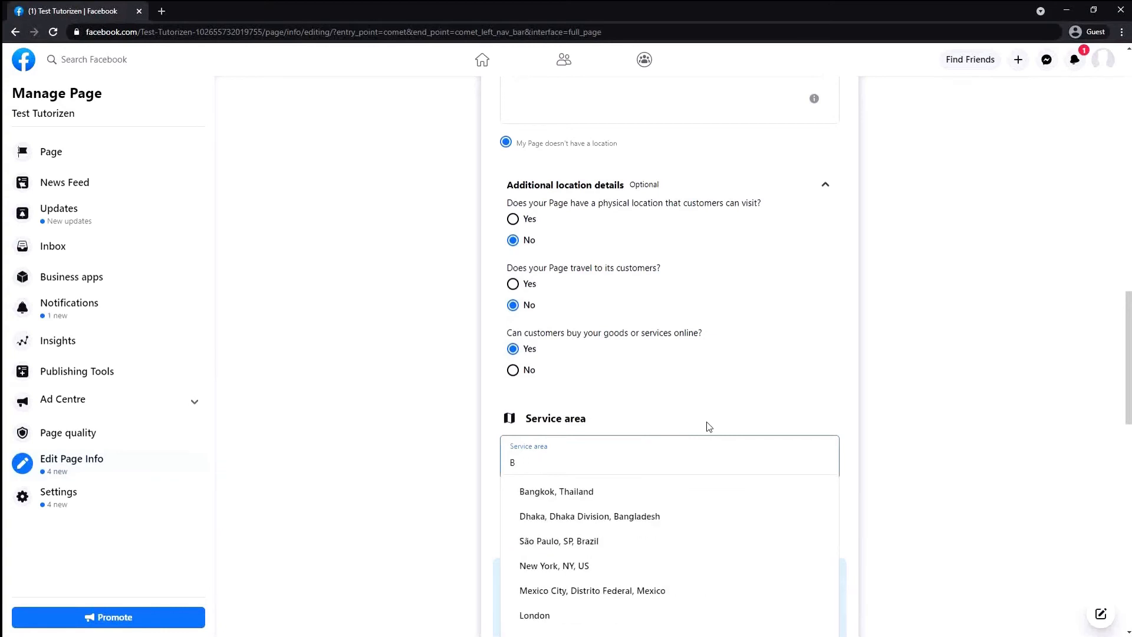
{"action": "type", "text": "angladesh"}
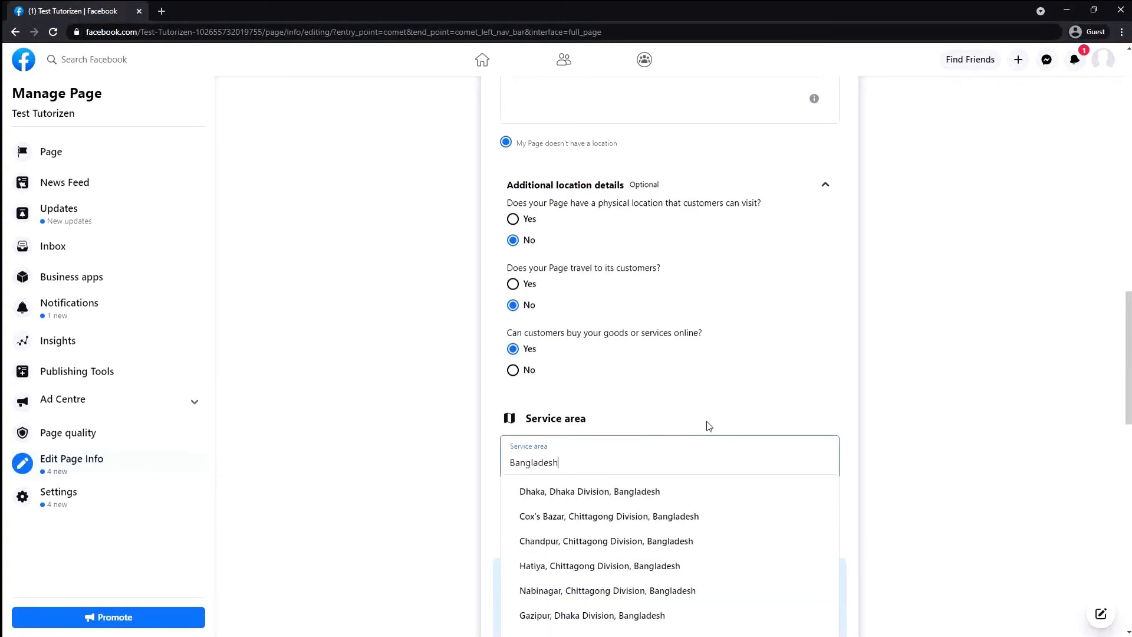
{"action": "left_click", "coordinate": [655, 493]}
{"action": "scroll", "coordinate": [637, 505], "scroll_direction": "down", "scroll_amount": 2}
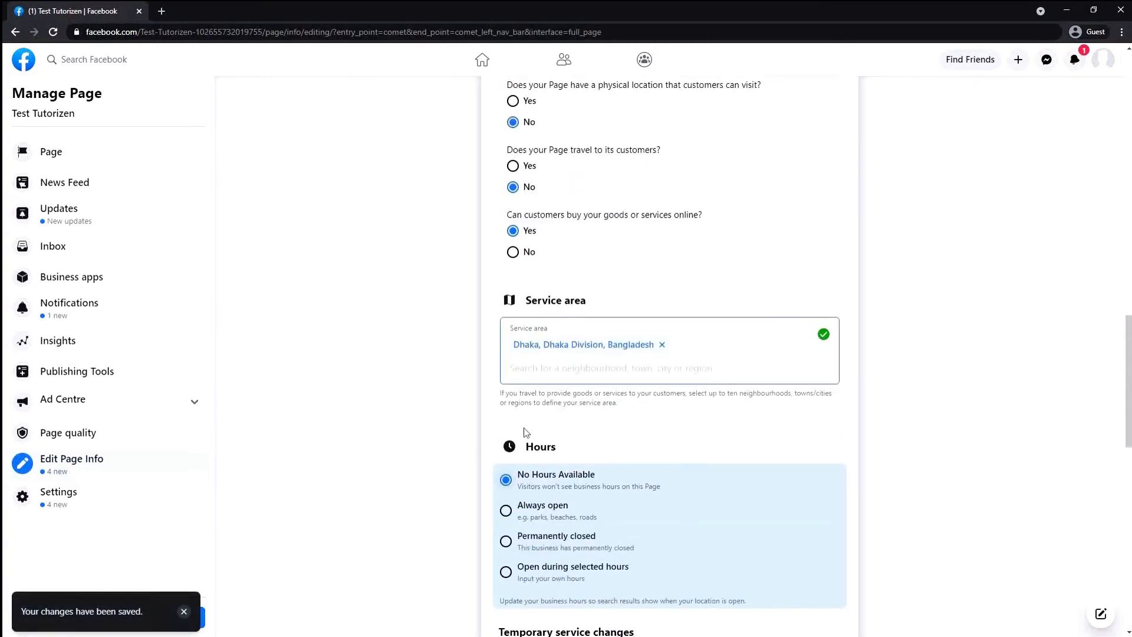
{"action": "scroll", "coordinate": [527, 432], "scroll_direction": "down", "scroll_amount": 2}
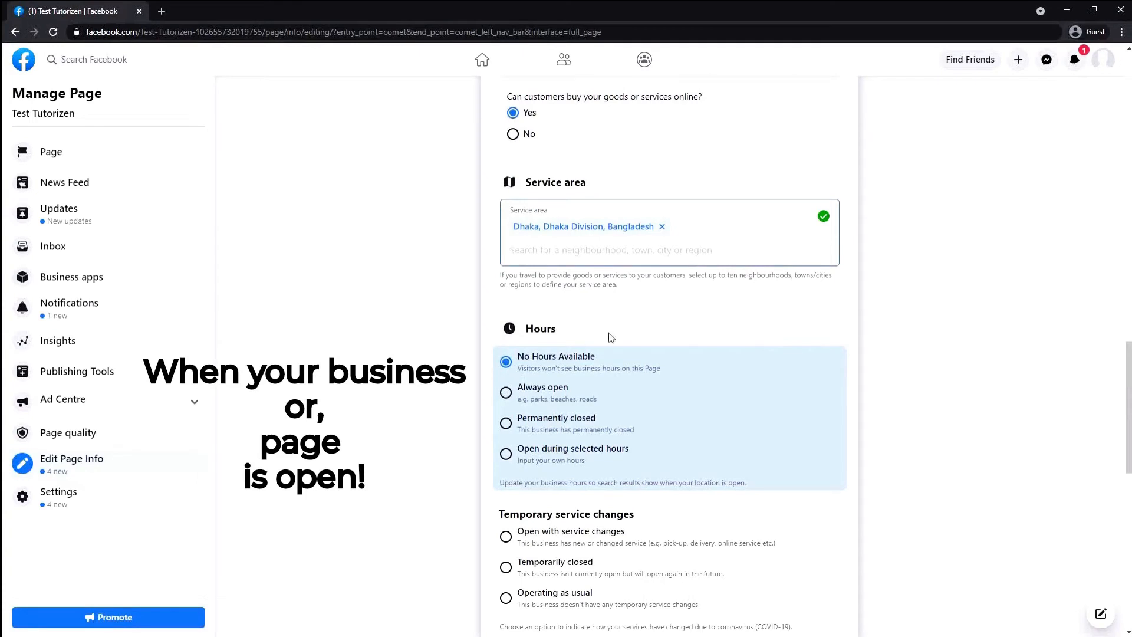
Choose 'Always open' for the Page's Hours after briefly trying selected hours
{"action": "left_click", "coordinate": [505, 400]}
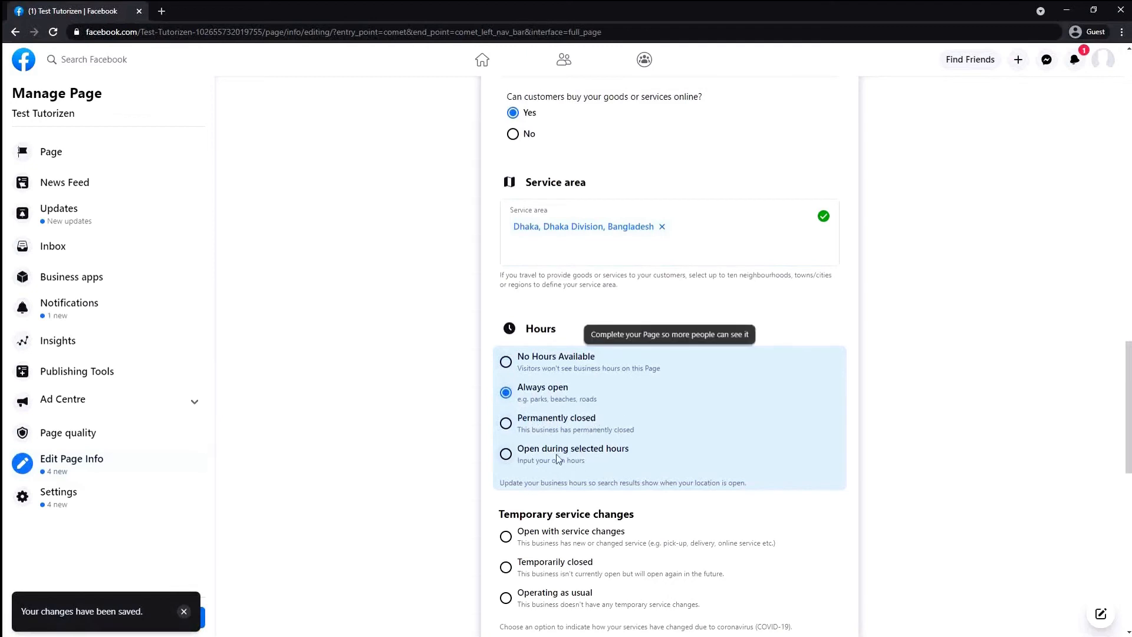
{"action": "triple_click", "coordinate": [502, 462]}
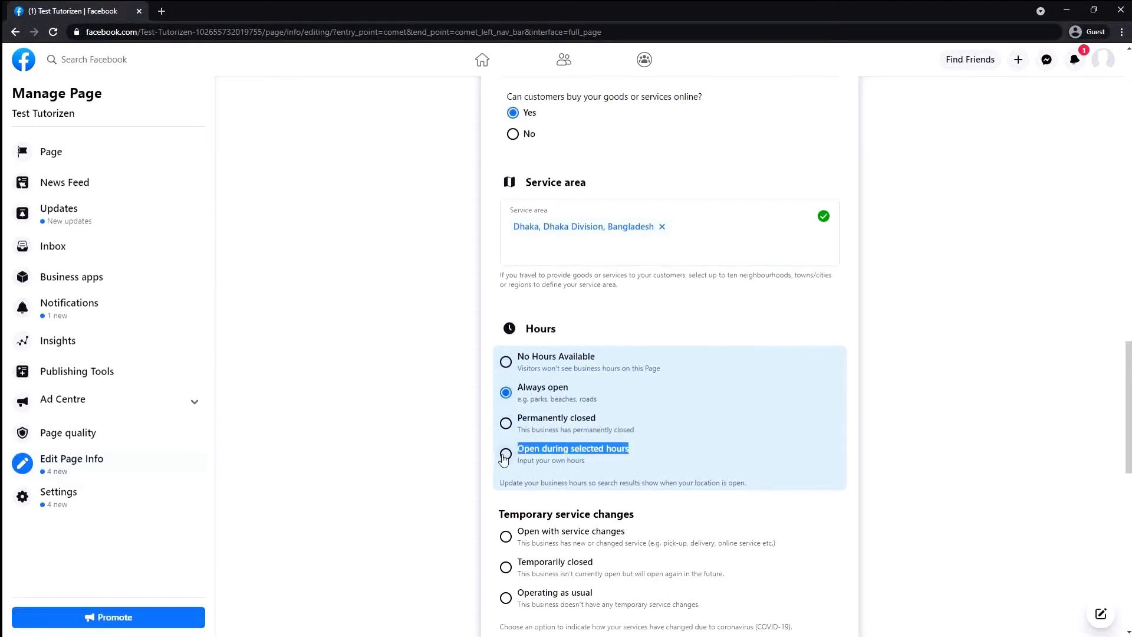
{"action": "scroll", "coordinate": [594, 393], "scroll_direction": "down", "scroll_amount": 2}
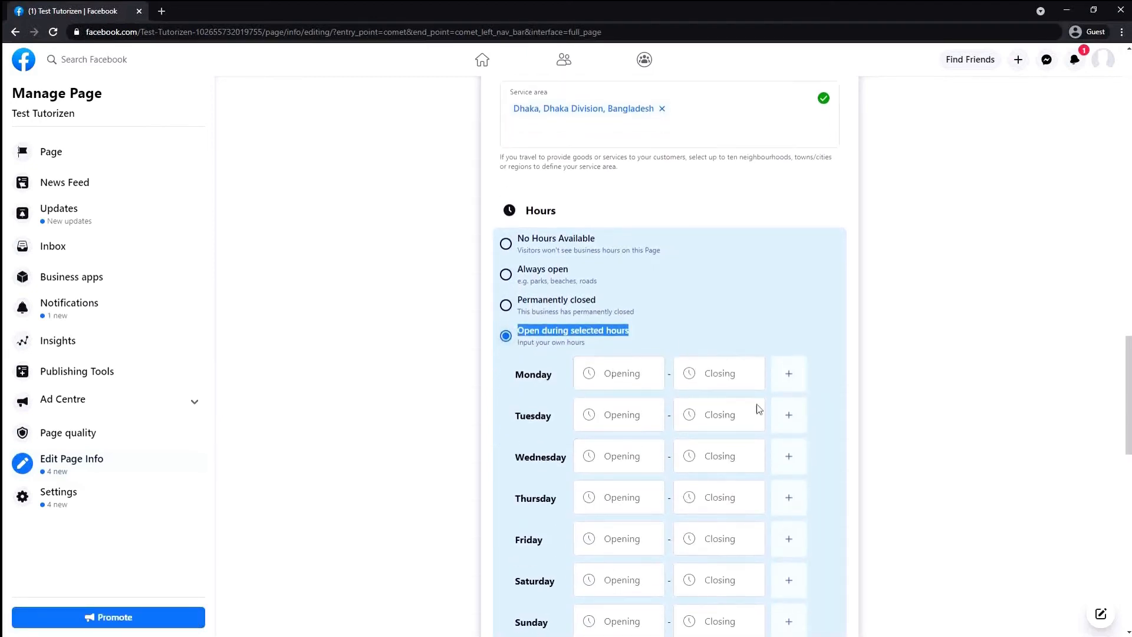
{"action": "scroll", "coordinate": [759, 408], "scroll_direction": "down", "scroll_amount": 2}
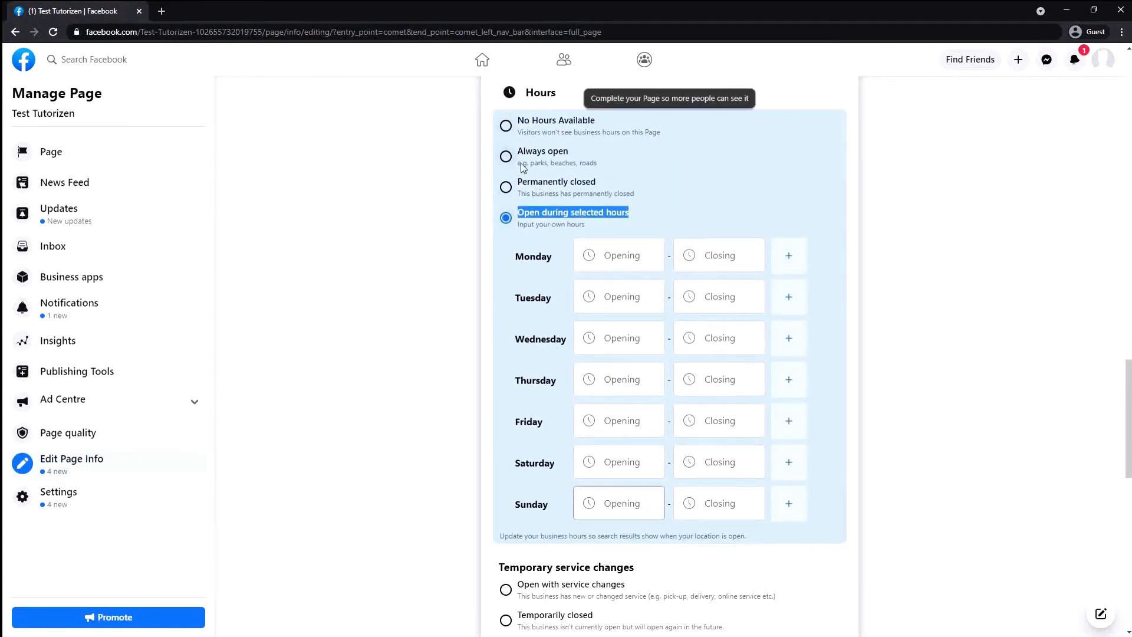
{"action": "scroll", "coordinate": [508, 203], "scroll_direction": "up", "scroll_amount": 2}
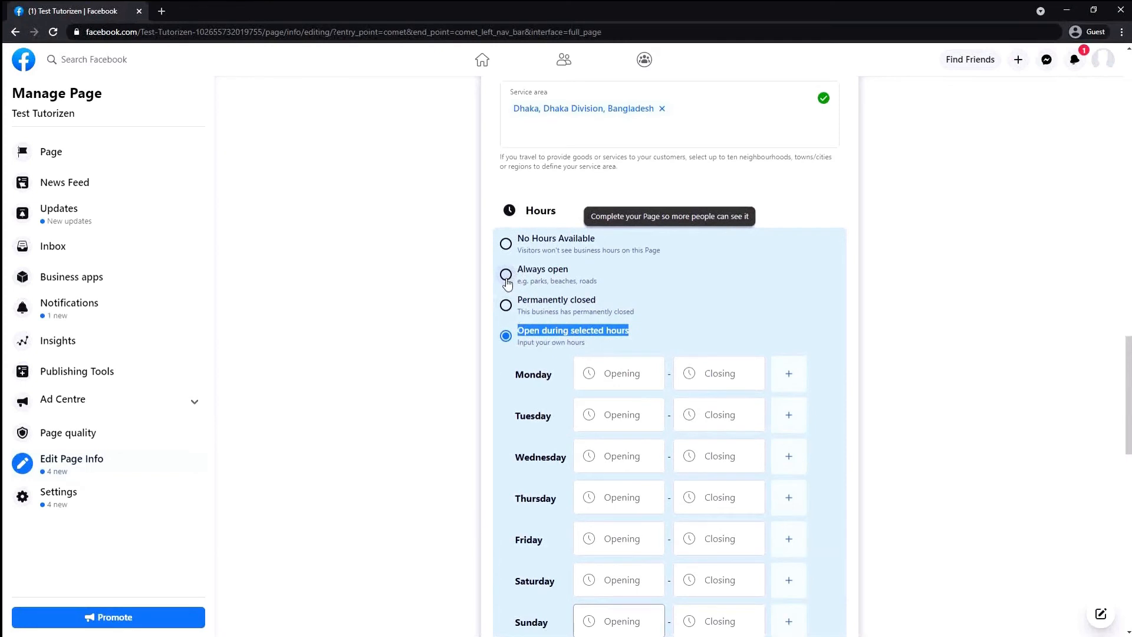
{"action": "left_click", "coordinate": [506, 277]}
{"action": "scroll", "coordinate": [490, 213], "scroll_direction": "down", "scroll_amount": 4}
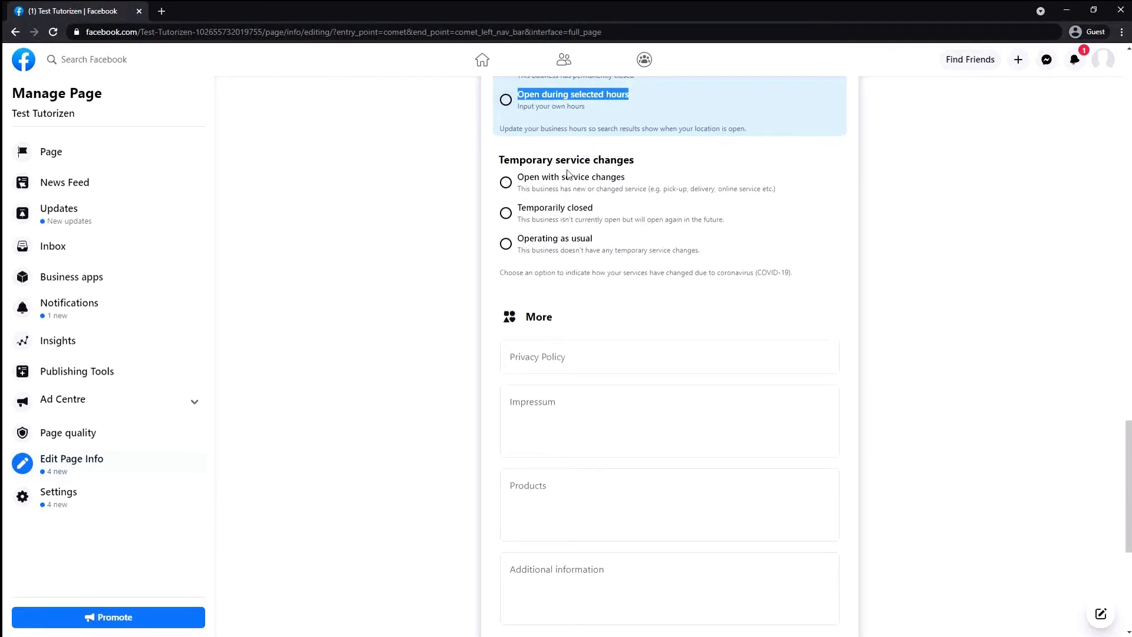
Write a short self-introduction in the Additional information field under More and save it
{"action": "scroll", "coordinate": [589, 241], "scroll_direction": "down", "scroll_amount": 2}
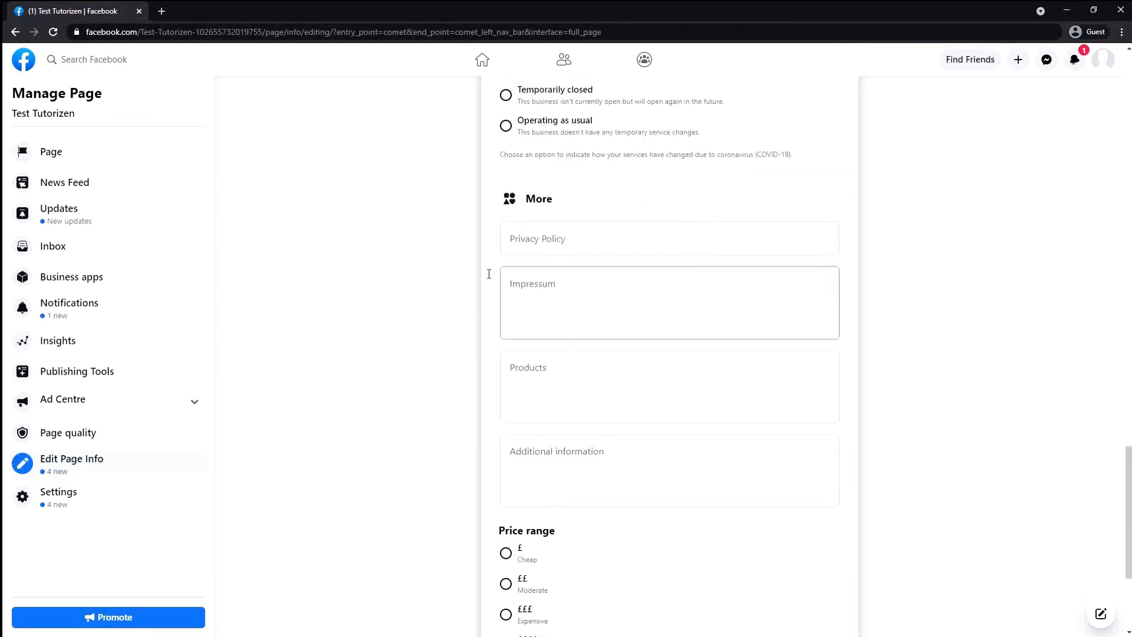
{"action": "left_click", "coordinate": [606, 241]}
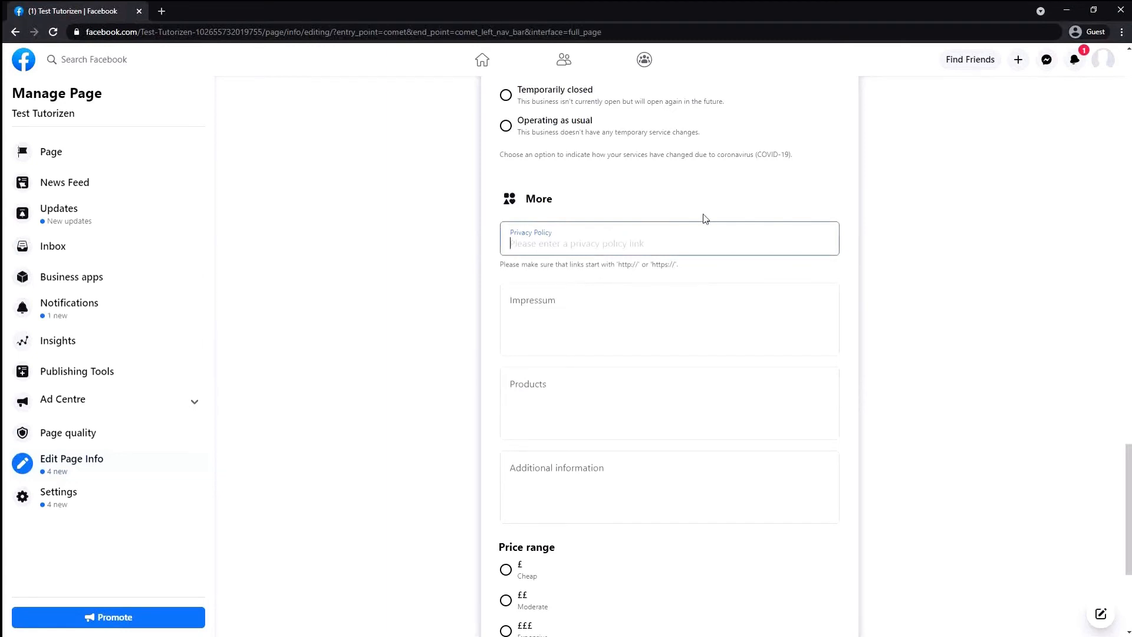
{"action": "left_click", "coordinate": [578, 415]}
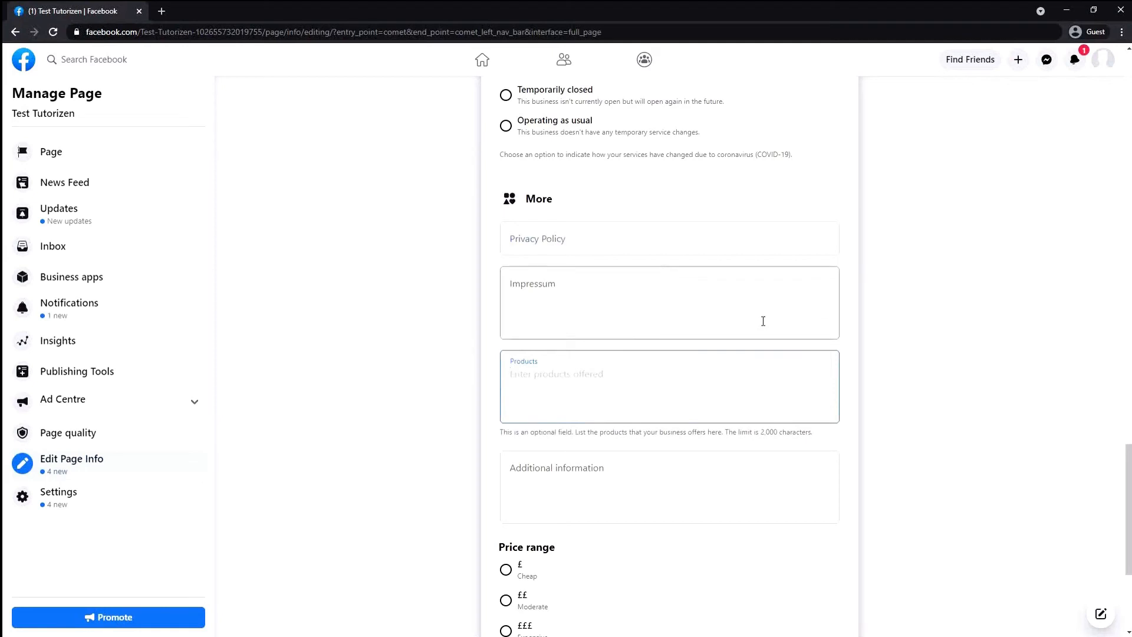
{"action": "scroll", "coordinate": [763, 321], "scroll_direction": "down", "scroll_amount": 1}
{"action": "left_click", "coordinate": [673, 400]}
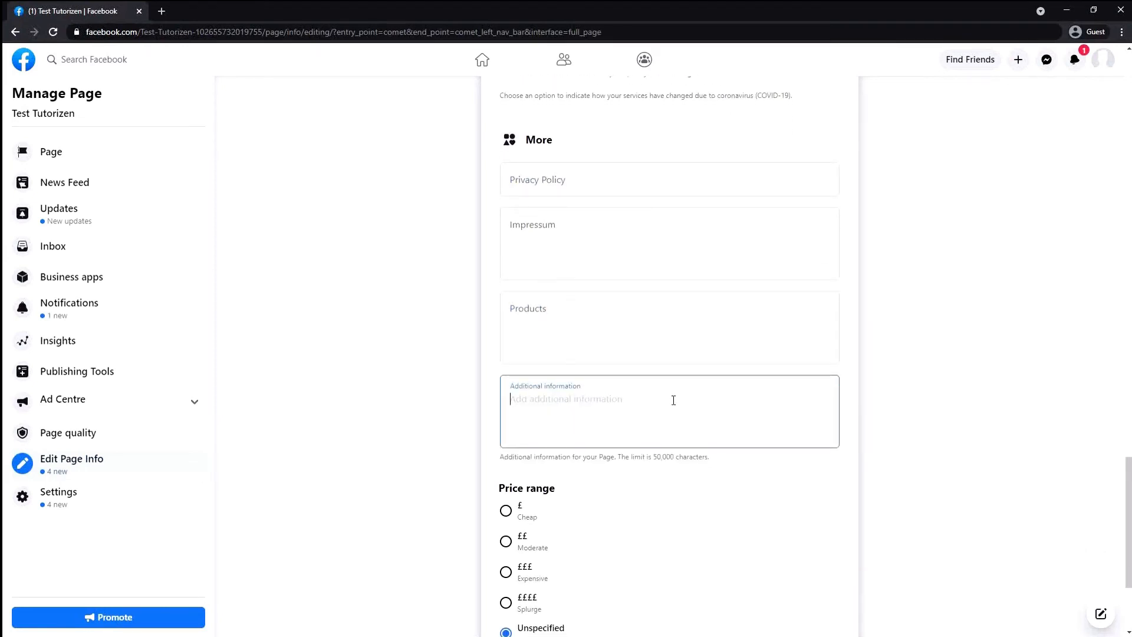
{"action": "type", "text": "my name is Nasif Arion. i read in ______. My brot"}
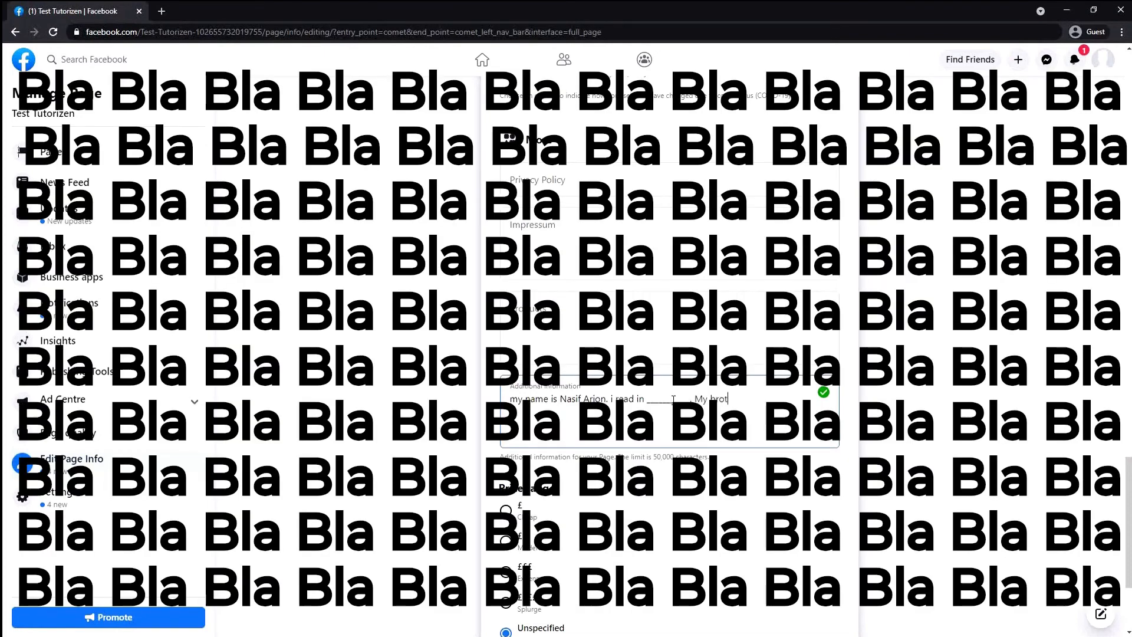
{"action": "type", "text": "her"}
{"action": "key", "text": "BackSpace"}
{"action": "key", "text": "BackSpace"}
{"action": "key", "text": "BackSpace"}
{"action": "key", "text": "BackSpace"}
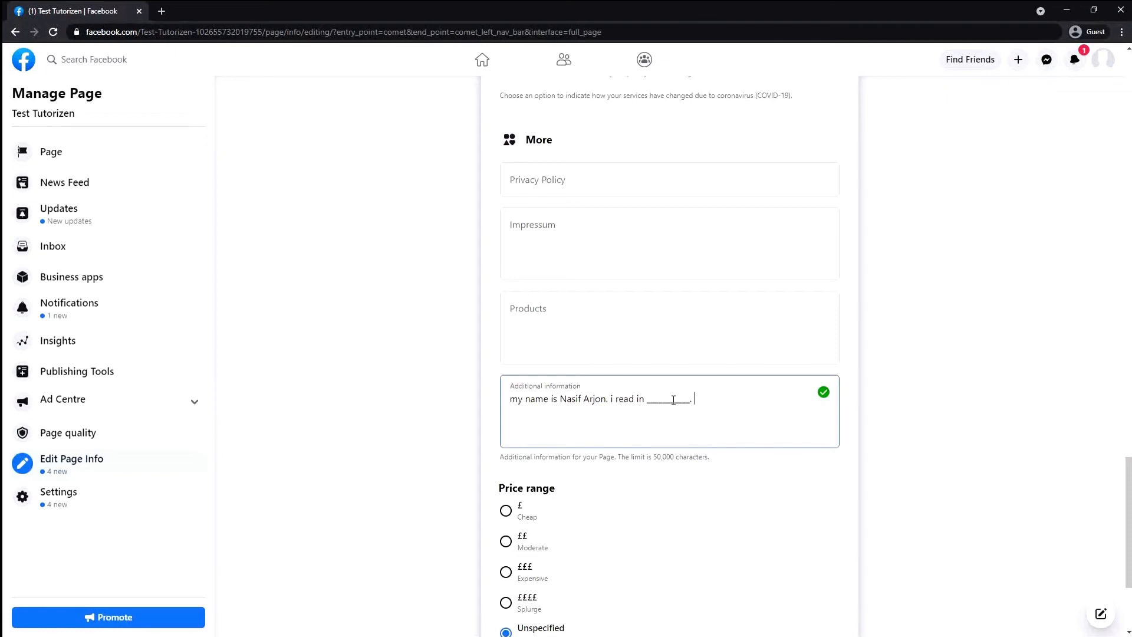
{"action": "left_click", "coordinate": [689, 548]}
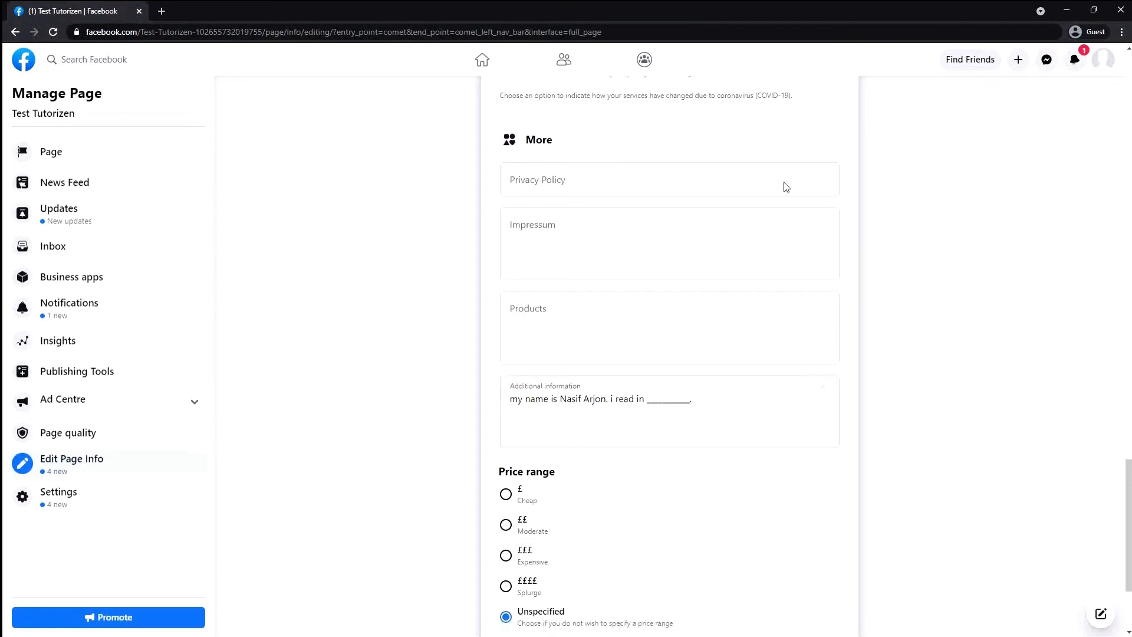
Select ££ Moderate as the Page's price range after trying the other options
{"action": "scroll", "coordinate": [786, 187], "scroll_direction": "down", "scroll_amount": 3}
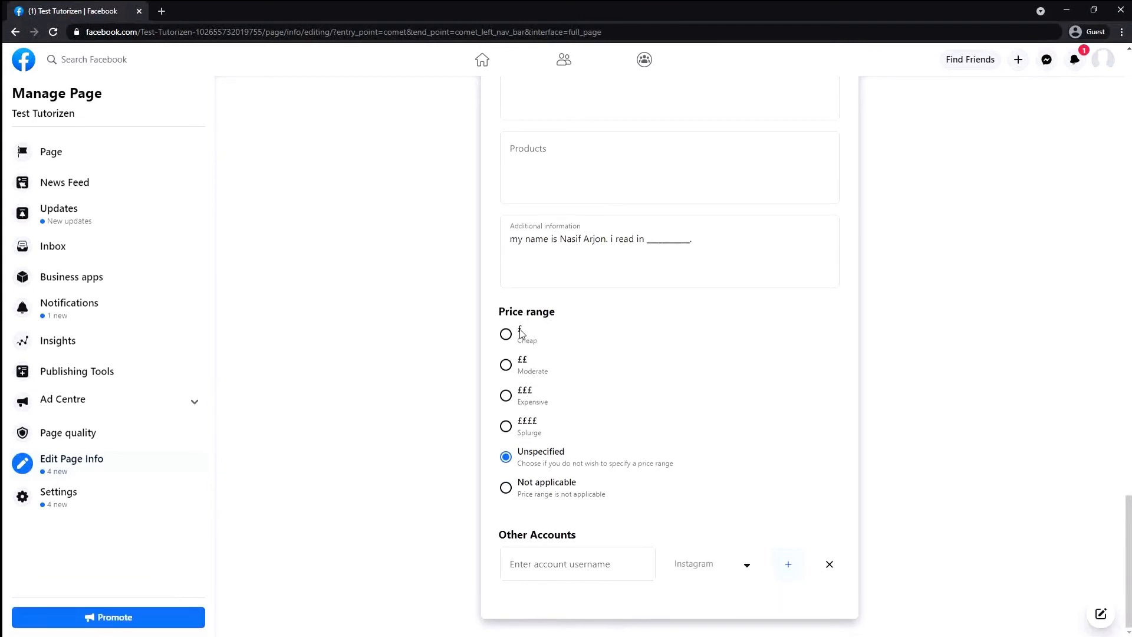
{"action": "left_click", "coordinate": [507, 335]}
{"action": "left_click", "coordinate": [507, 365]}
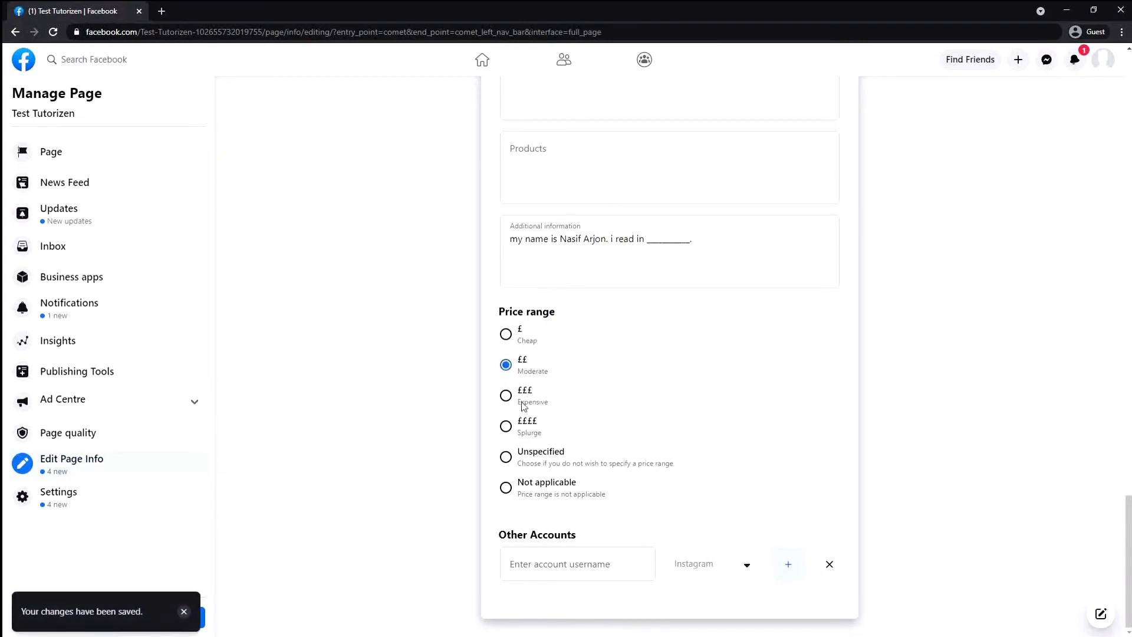
{"action": "left_click", "coordinate": [507, 397]}
{"action": "left_click", "coordinate": [506, 427]}
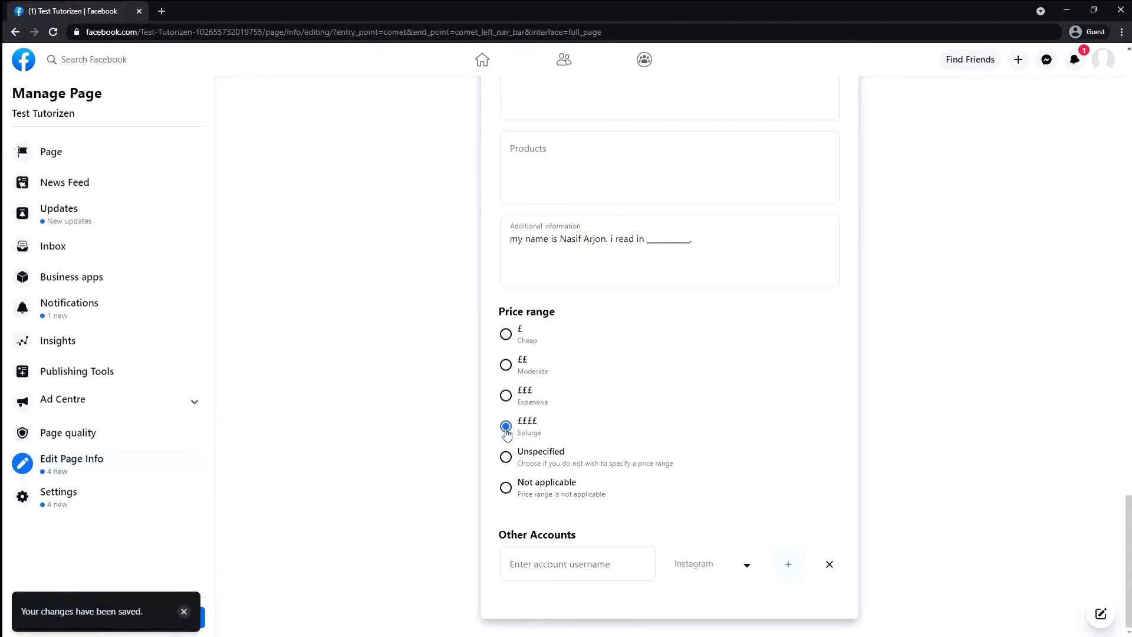
{"action": "left_click", "coordinate": [505, 460]}
{"action": "left_click", "coordinate": [512, 368]}
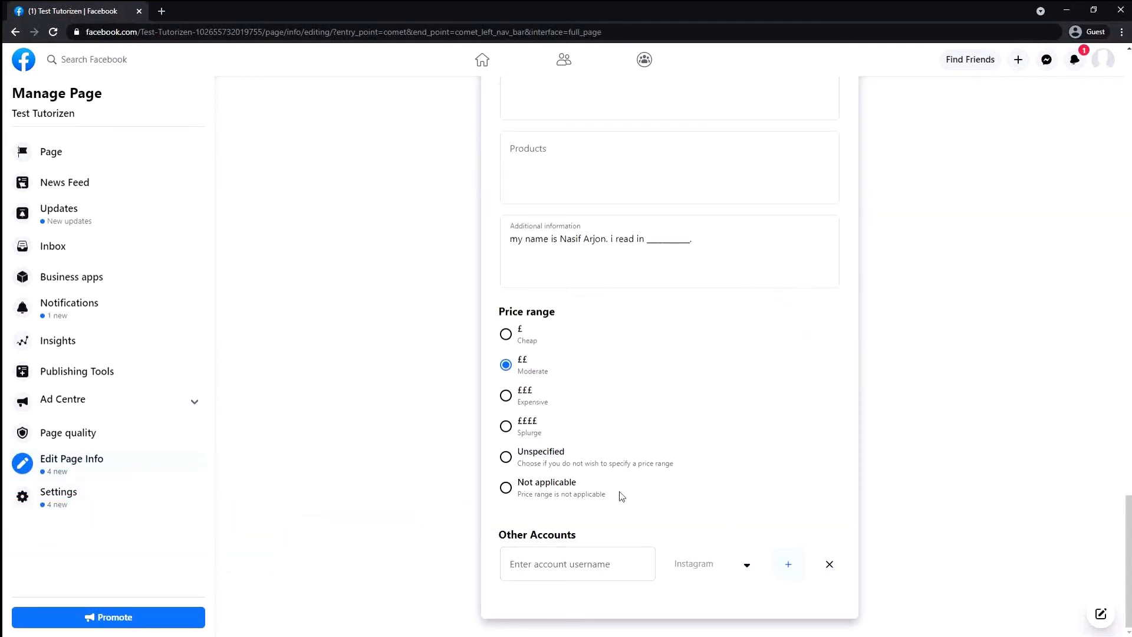
Enter the Instagram account username under Other Accounts
{"action": "left_click", "coordinate": [634, 567]}
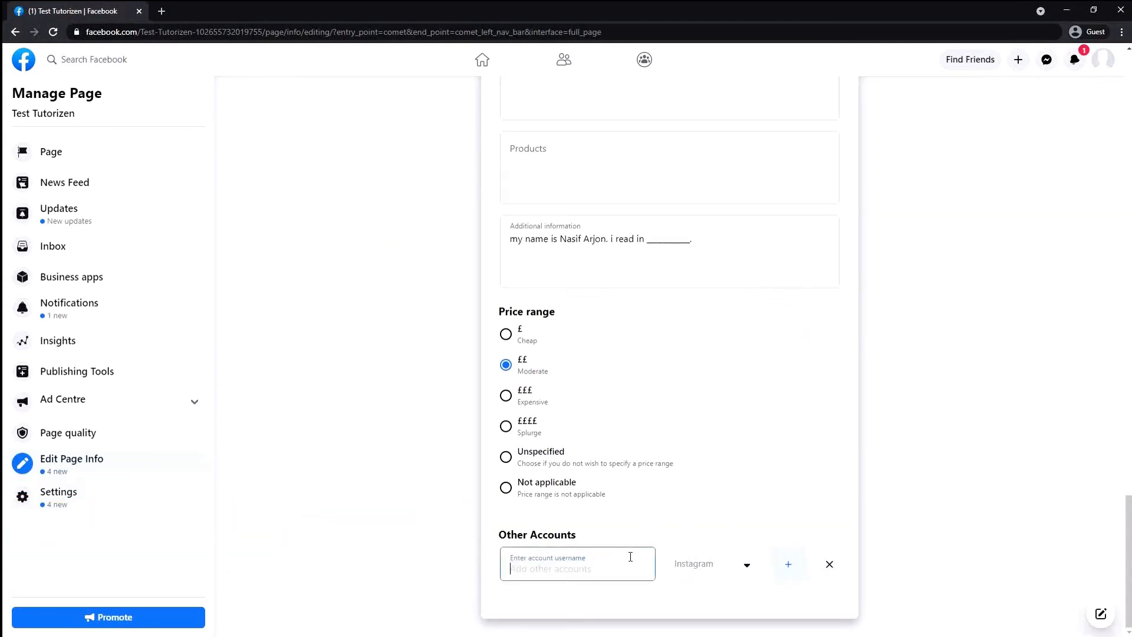
{"action": "type", "text": "@testnasif"}
{"action": "left_click", "coordinate": [793, 564]}
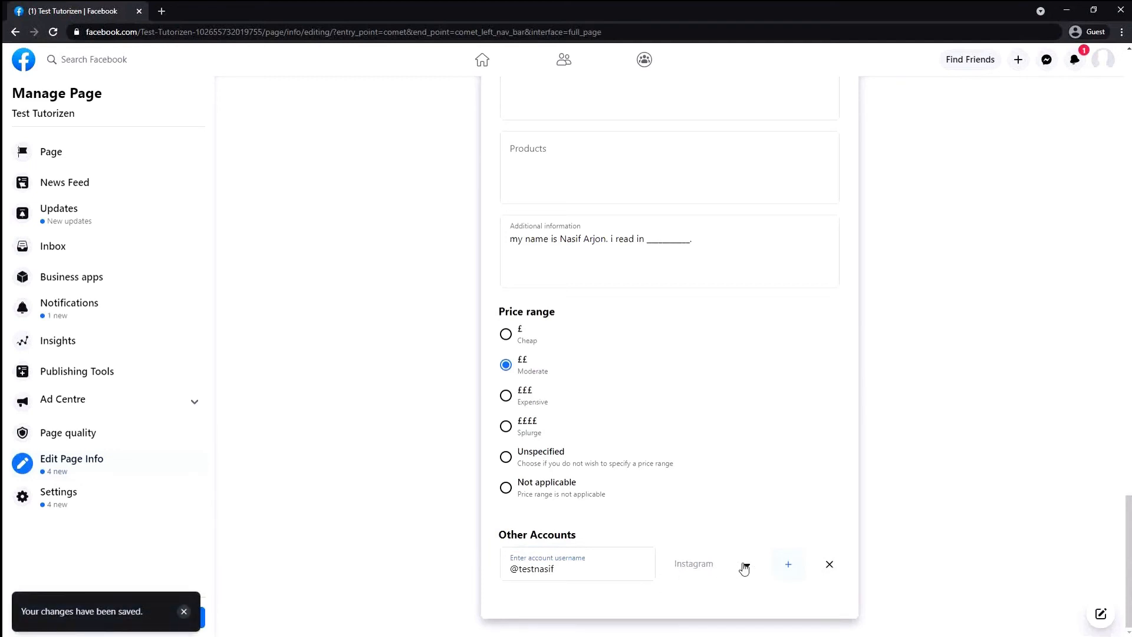
Add a second account row and close its platform list without choosing one
{"action": "left_click", "coordinate": [788, 564]}
{"action": "scroll", "coordinate": [713, 597], "scroll_direction": "down", "scroll_amount": 2}
{"action": "left_click", "coordinate": [701, 575]}
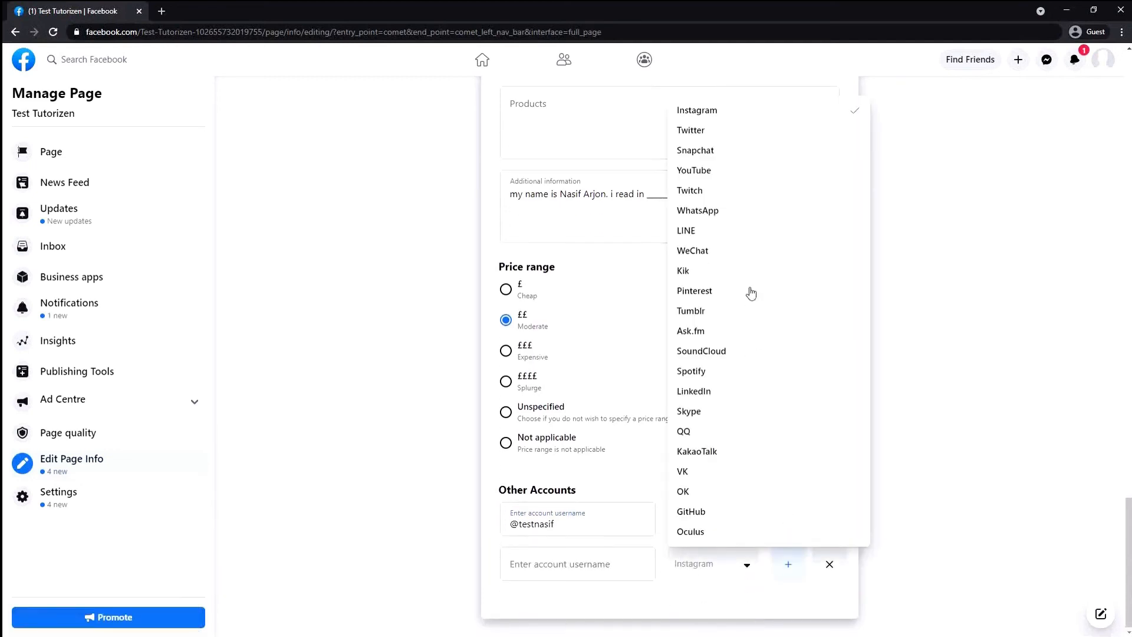
{"action": "scroll", "coordinate": [751, 293], "scroll_direction": "up", "scroll_amount": 5}
{"action": "scroll", "coordinate": [715, 397], "scroll_direction": "down", "scroll_amount": 3}
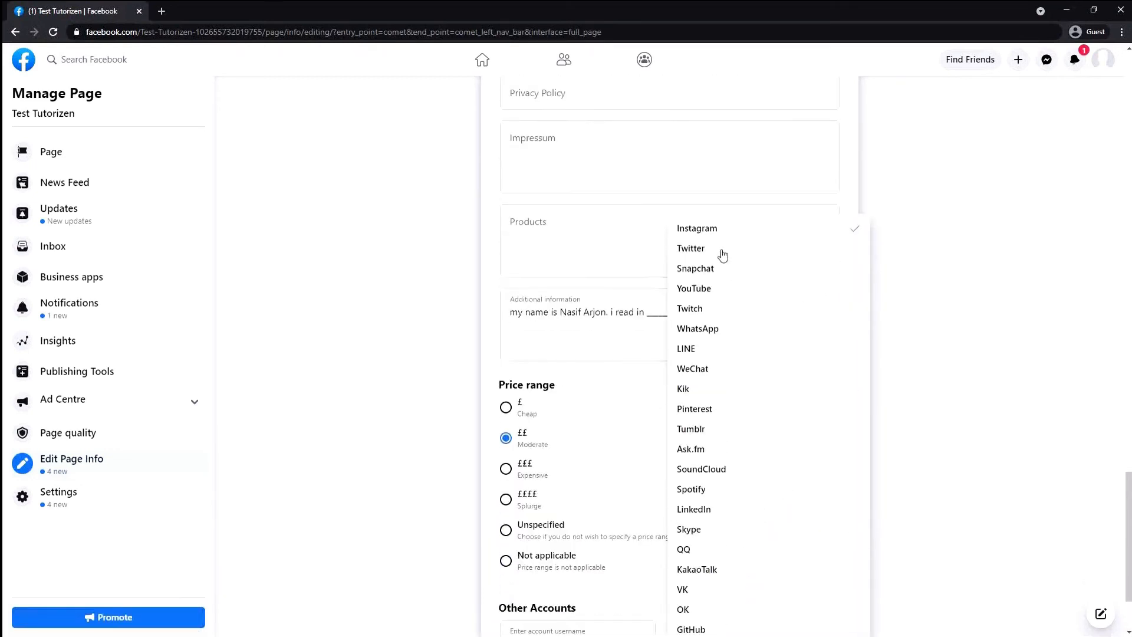
{"action": "scroll", "coordinate": [729, 268], "scroll_direction": "down", "scroll_amount": 2}
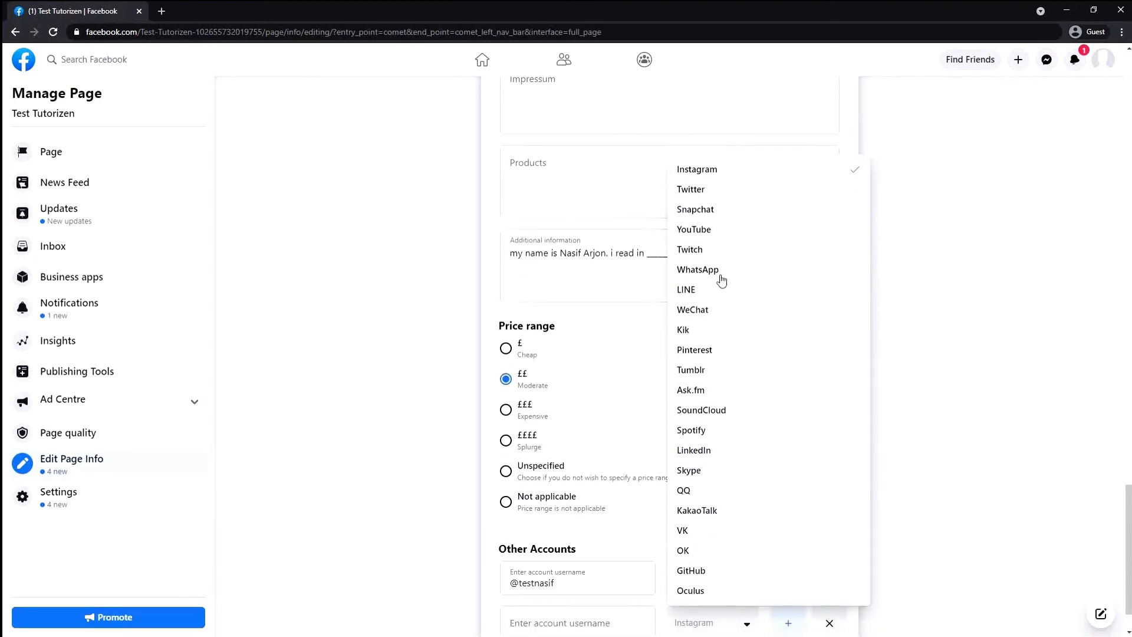
{"action": "left_click", "coordinate": [1001, 416]}
{"action": "scroll", "coordinate": [670, 466], "scroll_direction": "down", "scroll_amount": 2}
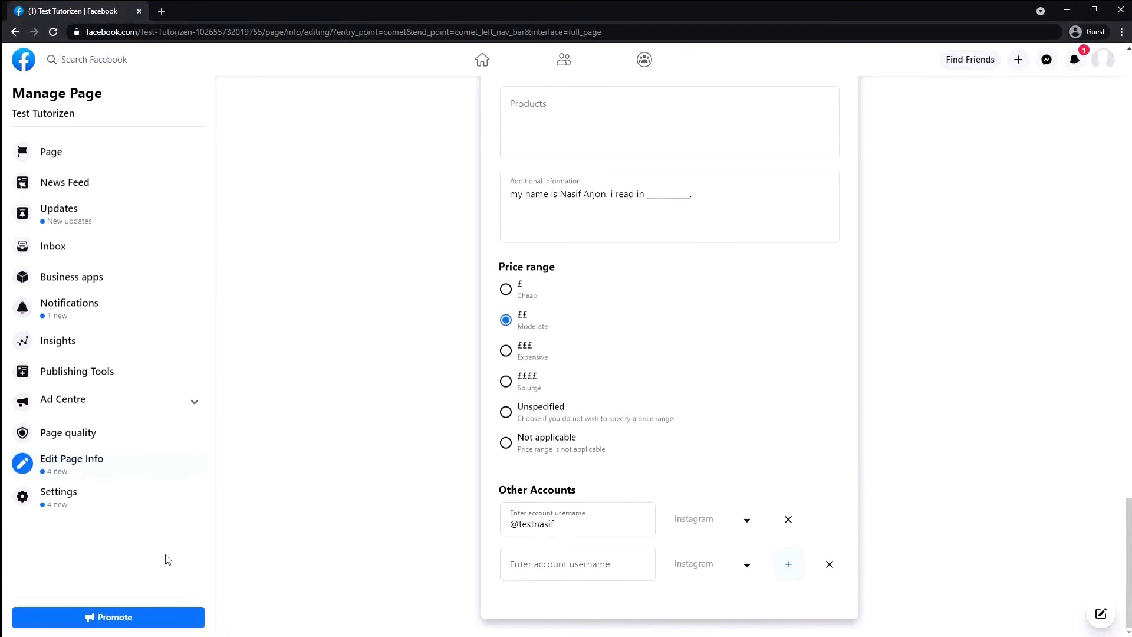
{"action": "scroll", "coordinate": [740, 172], "scroll_direction": "up", "scroll_amount": 20}
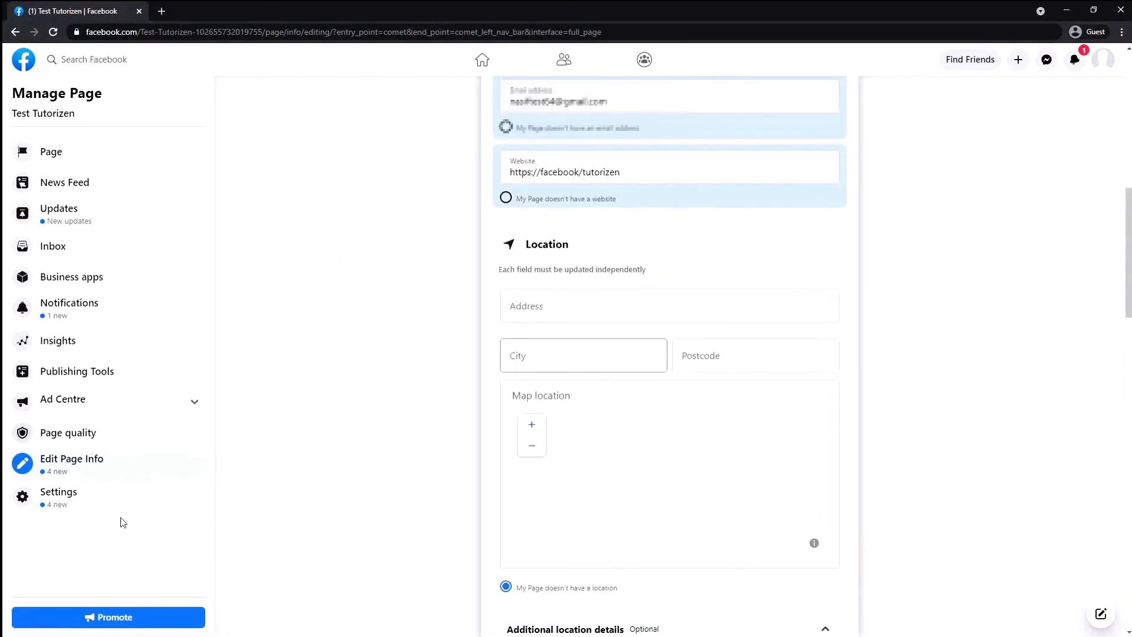
View Test Tutorizen's Messaging settings, then head back to the Page home
{"action": "left_click", "coordinate": [68, 497]}
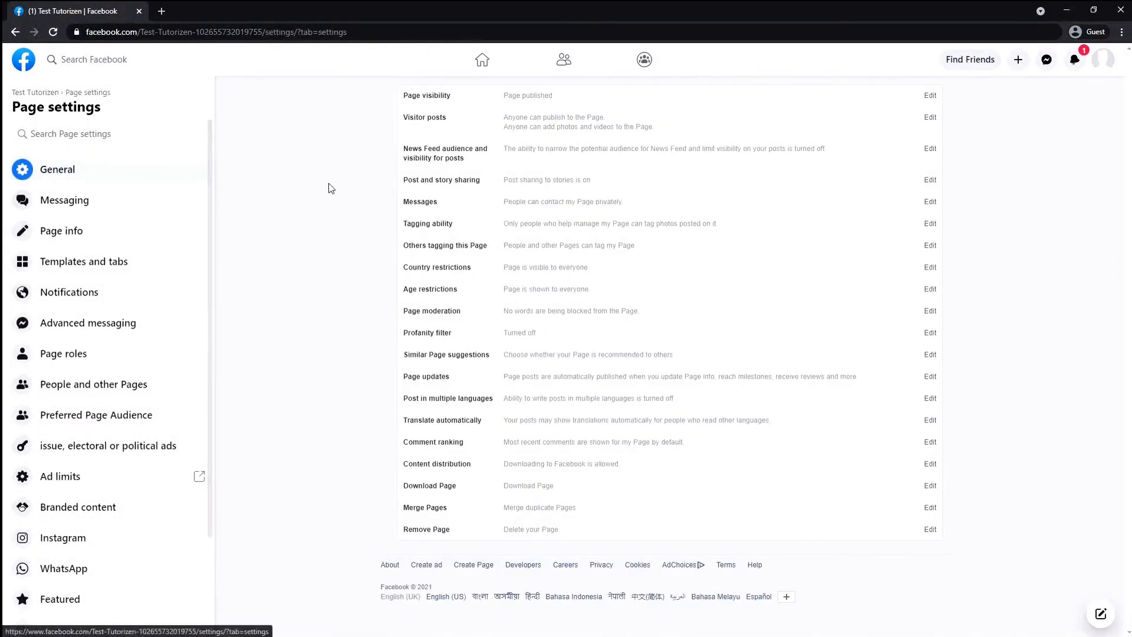
{"action": "left_click", "coordinate": [132, 201]}
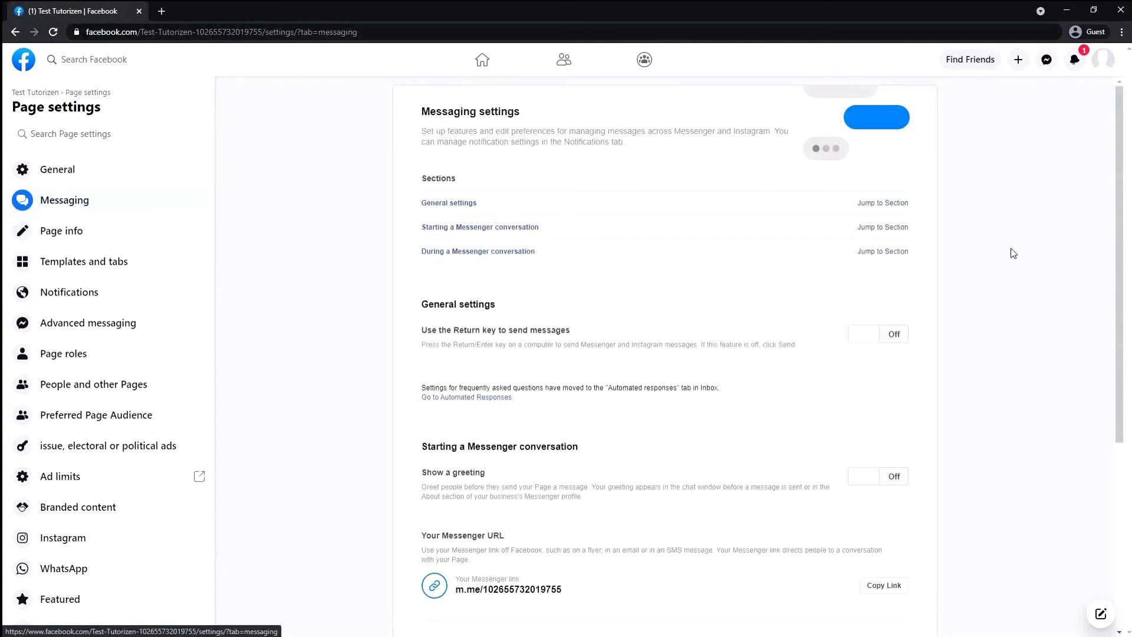
{"action": "scroll", "coordinate": [34, 141], "scroll_direction": "down", "scroll_amount": 2}
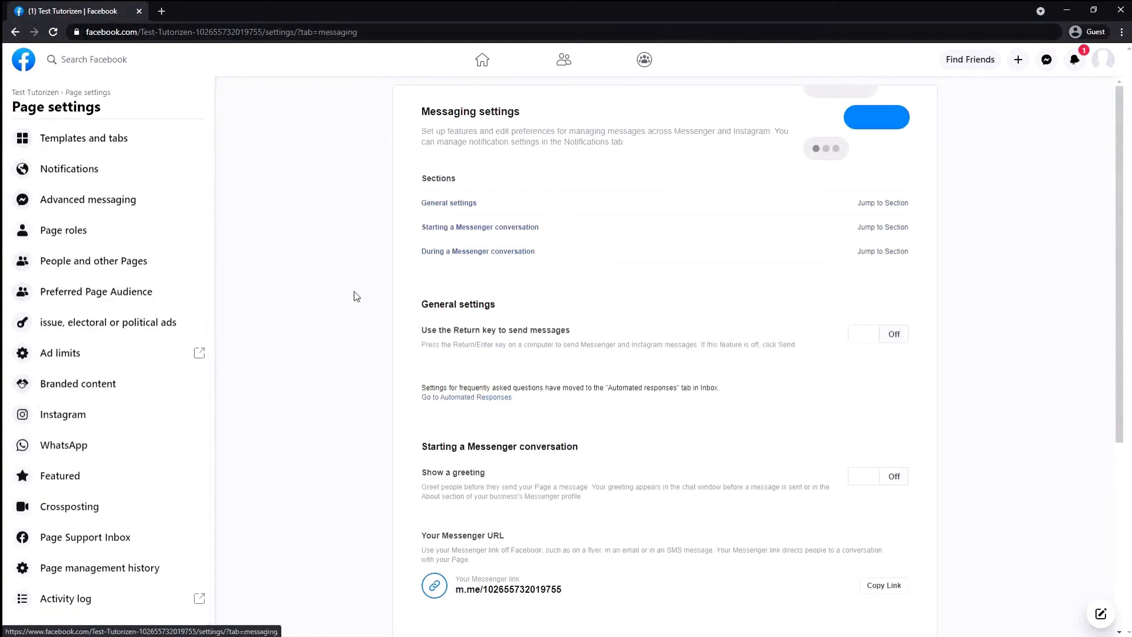
{"action": "scroll", "coordinate": [63, 360], "scroll_direction": "up", "scroll_amount": 2}
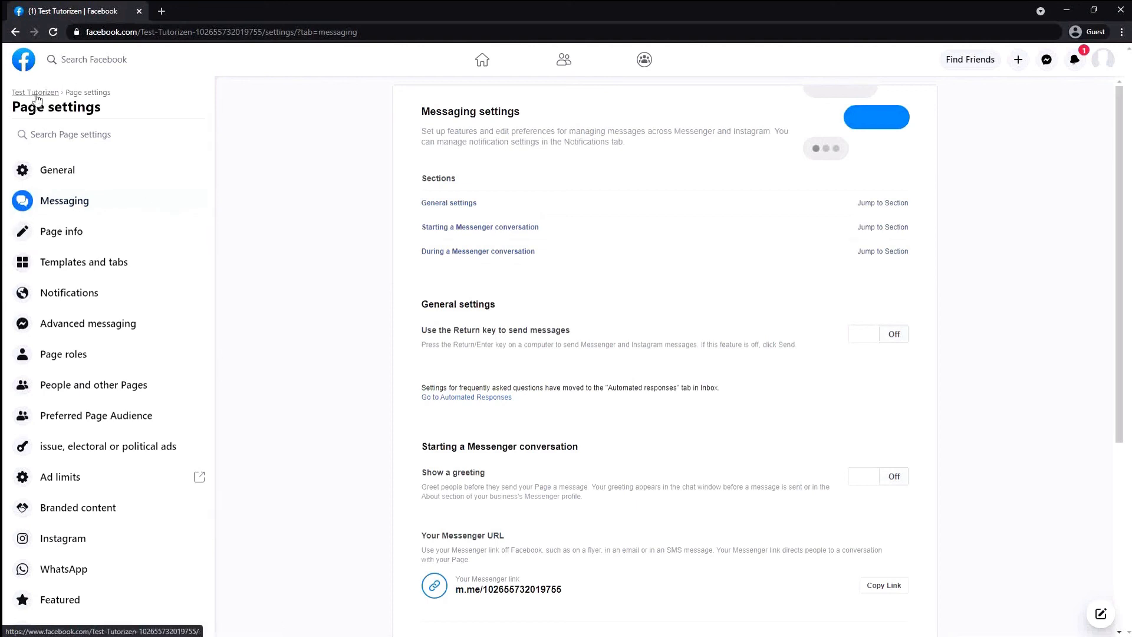
{"action": "left_click", "coordinate": [37, 94]}
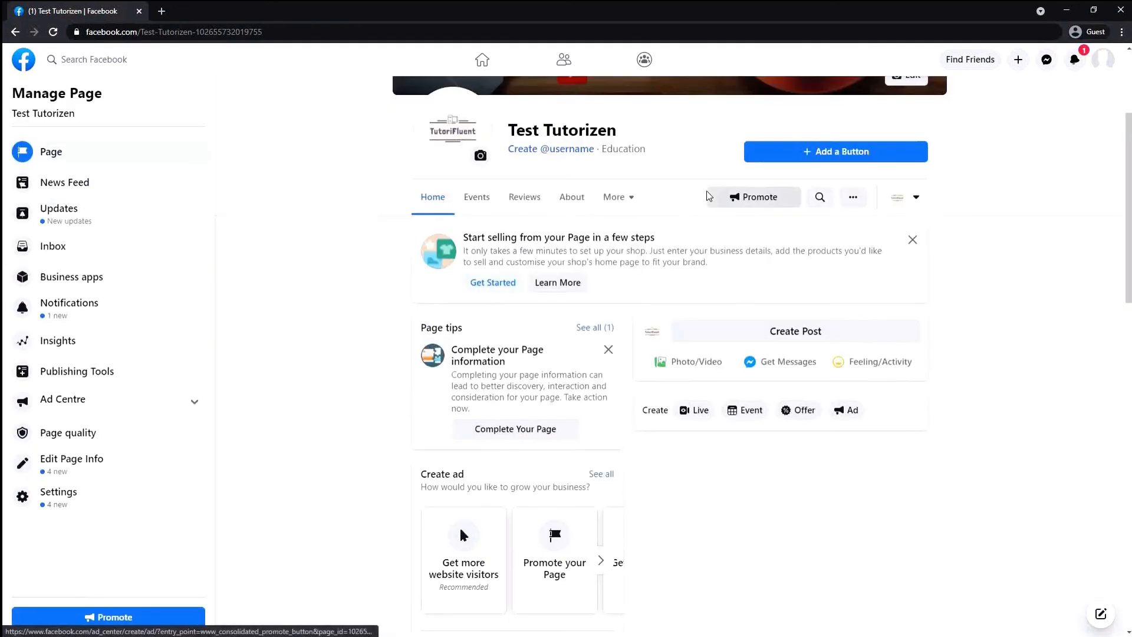
Close the WhatsApp connection prompt and confirm leaving the setup
{"action": "scroll", "coordinate": [585, 374], "scroll_direction": "down", "scroll_amount": 10}
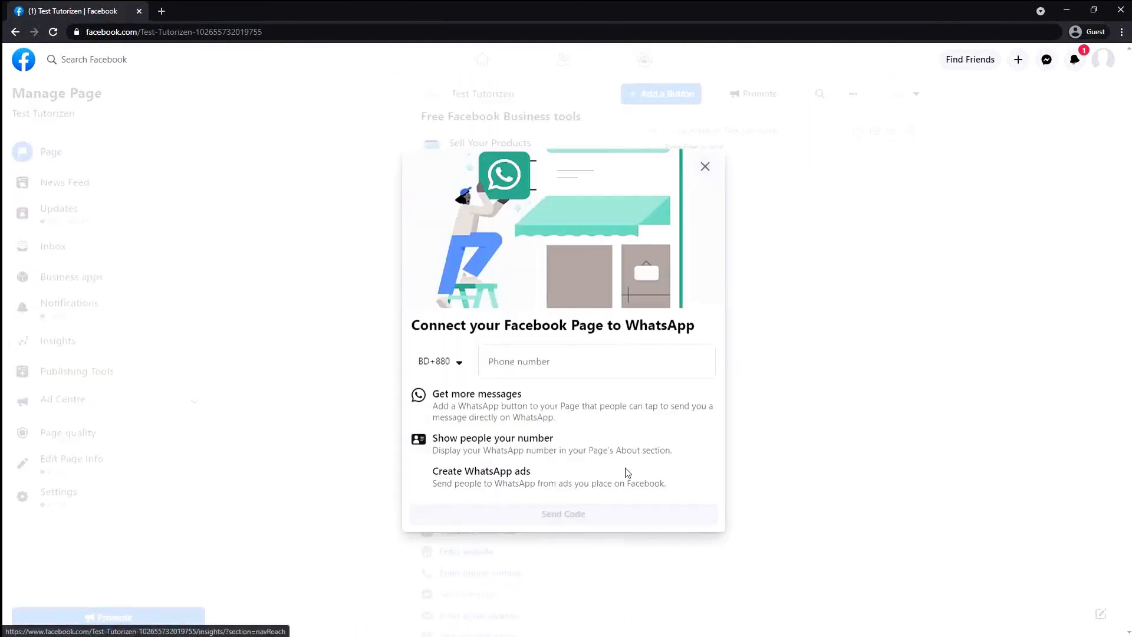
{"action": "left_click", "coordinate": [705, 168]}
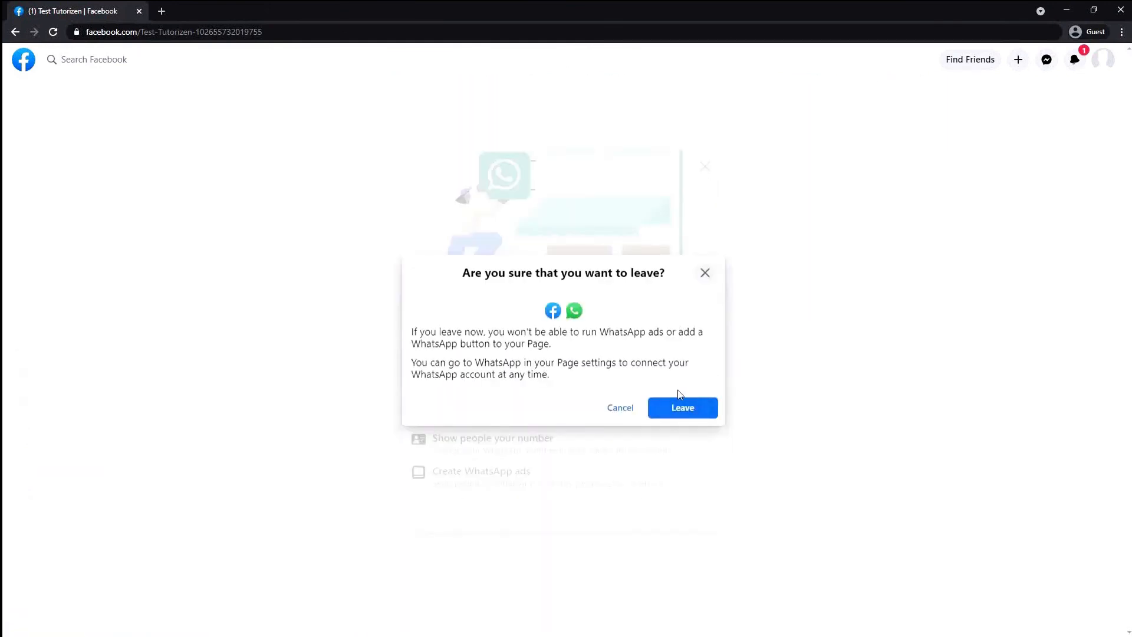
{"action": "left_click", "coordinate": [681, 407]}
Review the Page's About details up to the coffee cover photo
{"action": "scroll", "coordinate": [619, 411], "scroll_direction": "down", "scroll_amount": 3}
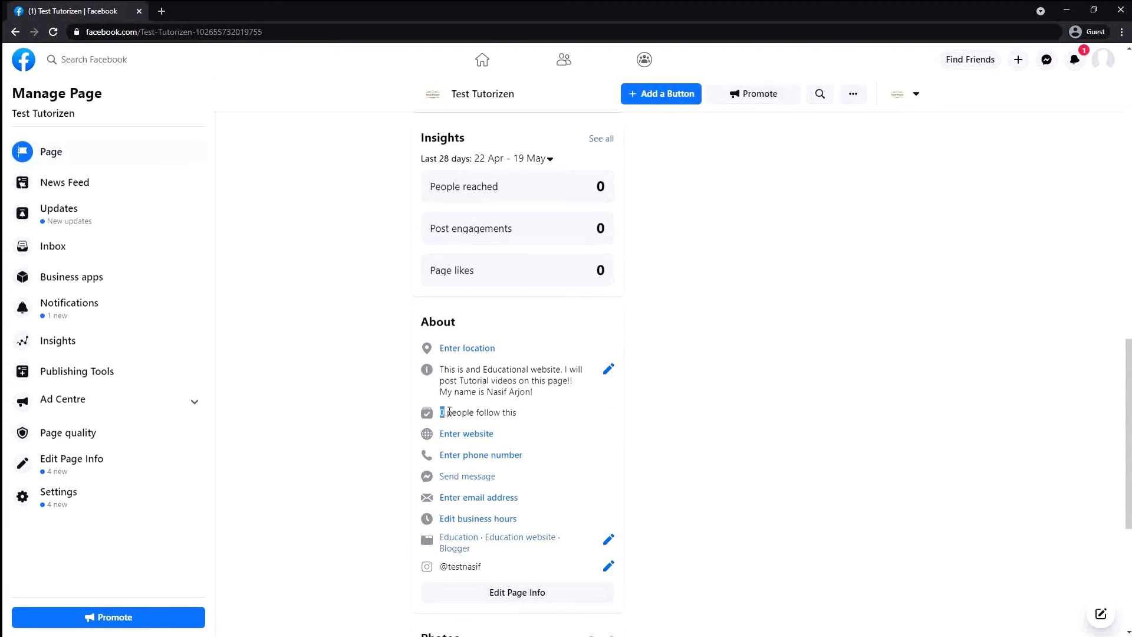
{"action": "left_click_drag", "start_coordinate": [449, 412], "coordinate": [583, 437]}
{"action": "left_click", "coordinate": [583, 437]}
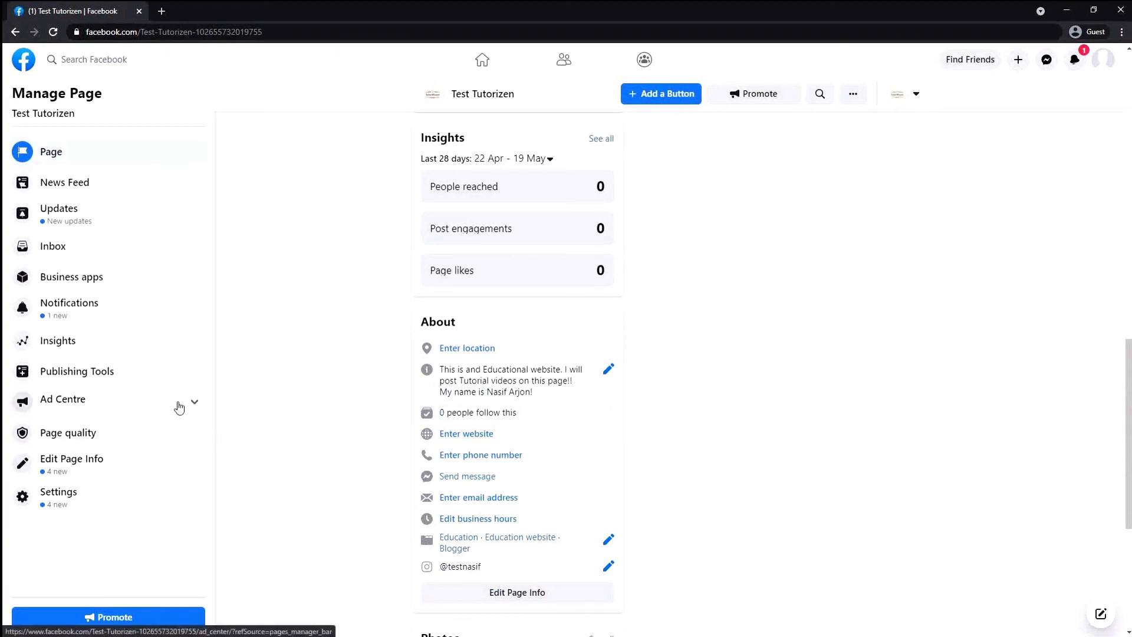
{"action": "scroll", "coordinate": [825, 427], "scroll_direction": "up", "scroll_amount": 5}
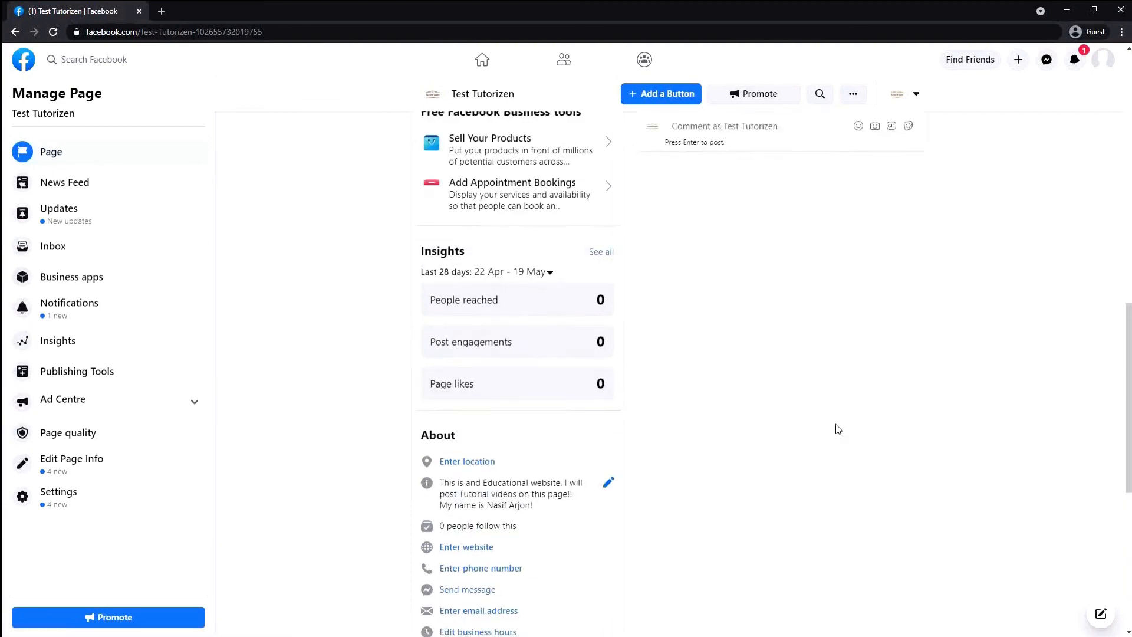
{"action": "scroll", "coordinate": [825, 427], "scroll_direction": "up", "scroll_amount": 5}
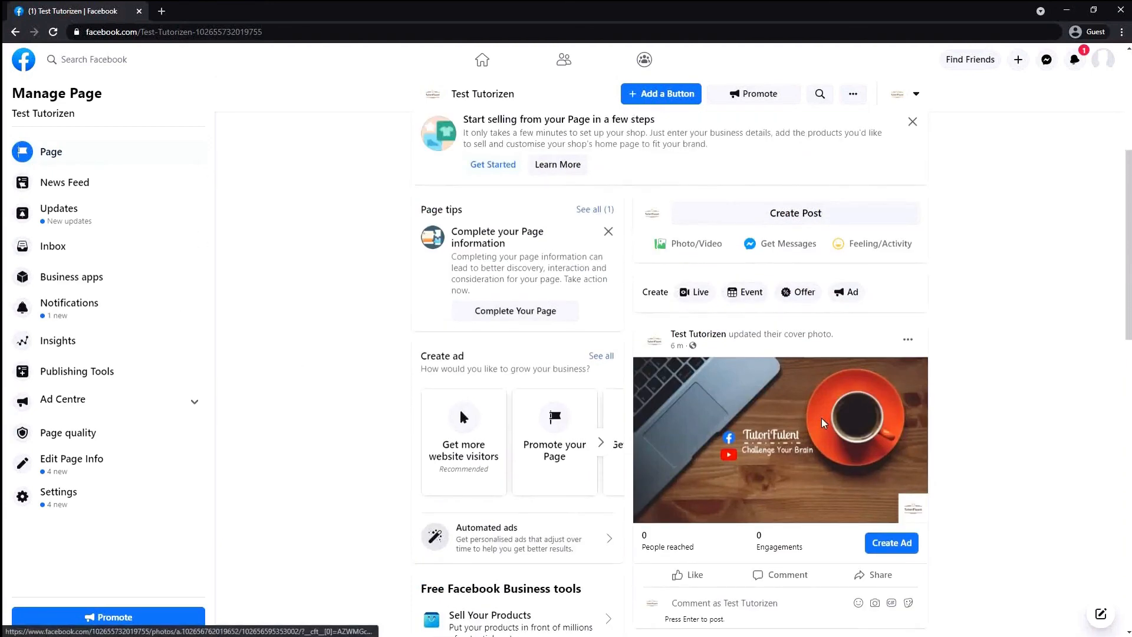
{"action": "scroll", "coordinate": [821, 419], "scroll_direction": "up", "scroll_amount": 5}
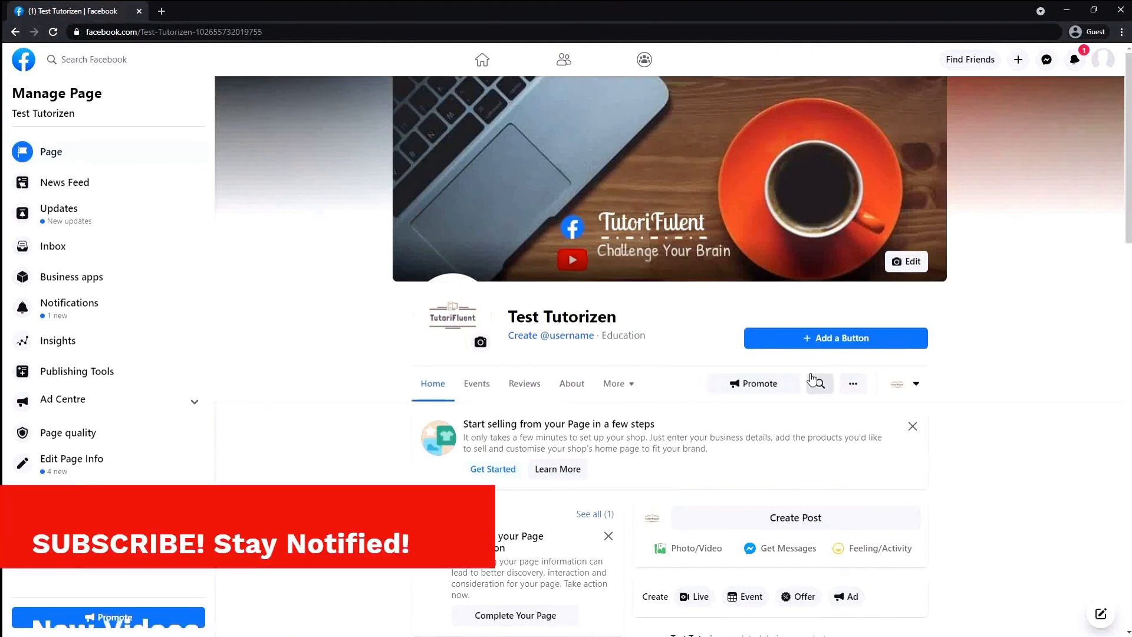